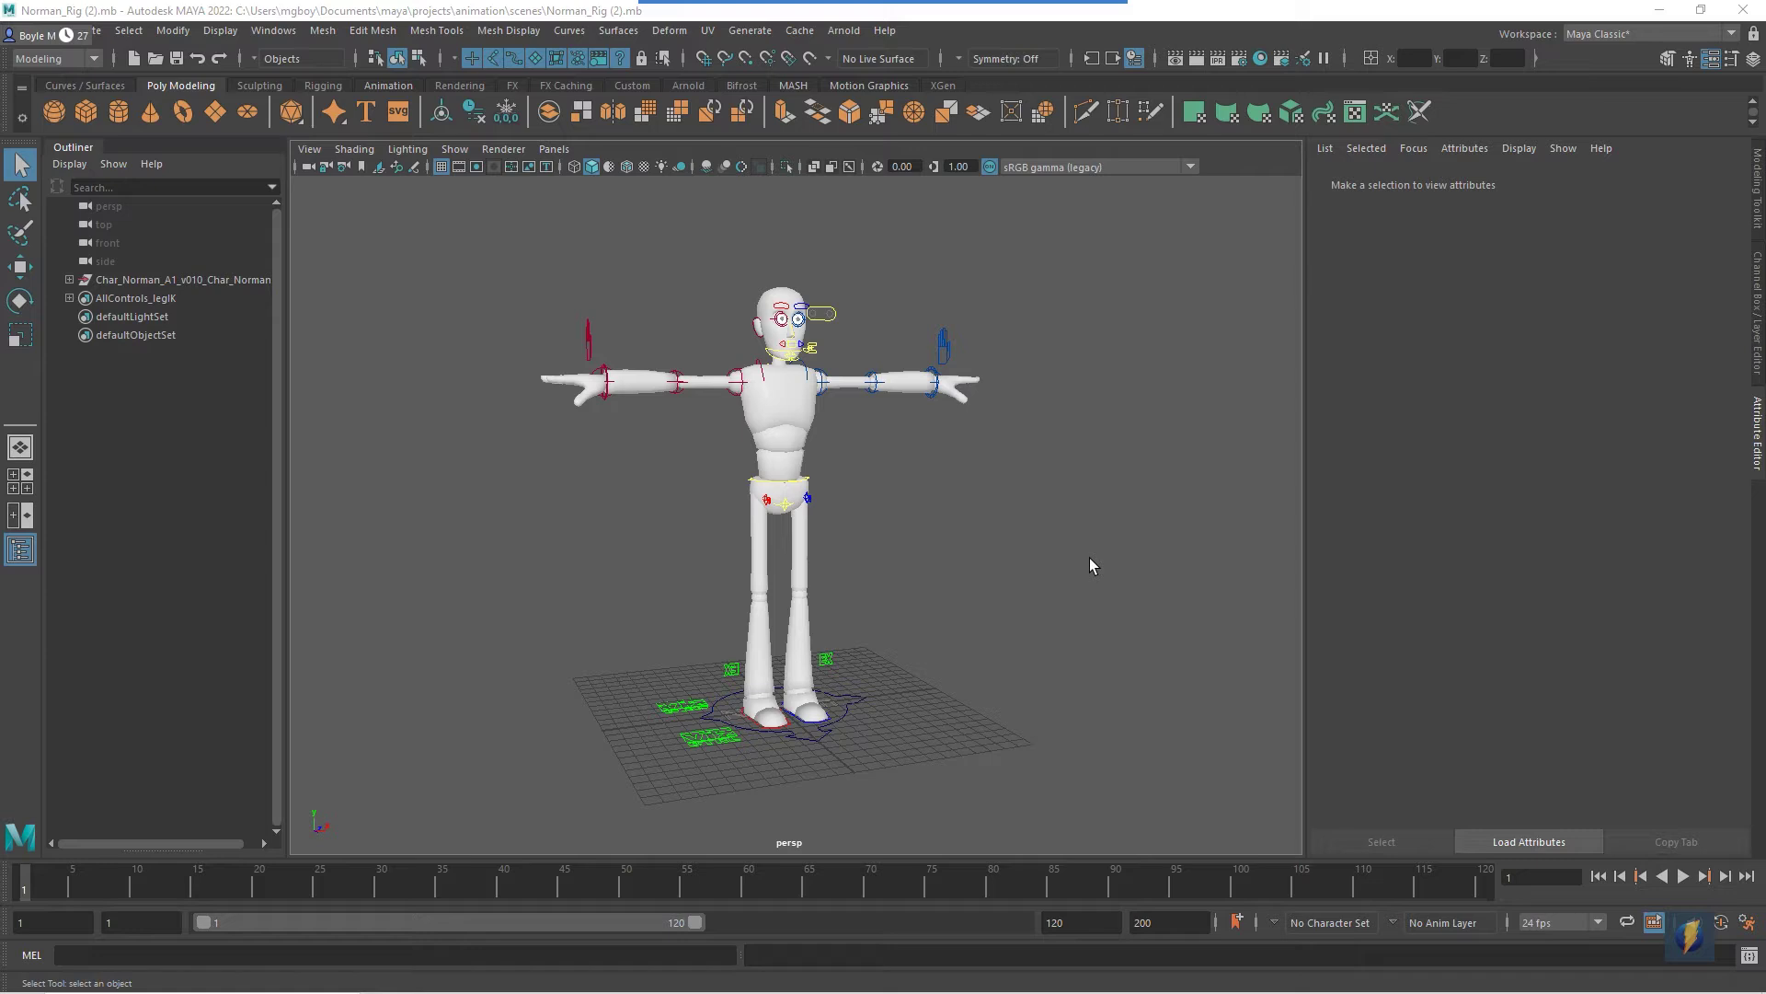
Switch to the walk_v1 Explorer window and open walk_v1.001.jpg with Photos.
{"action": "key", "text": "alt+Tab"}
{"action": "left_click", "coordinate": [1007, 512]}
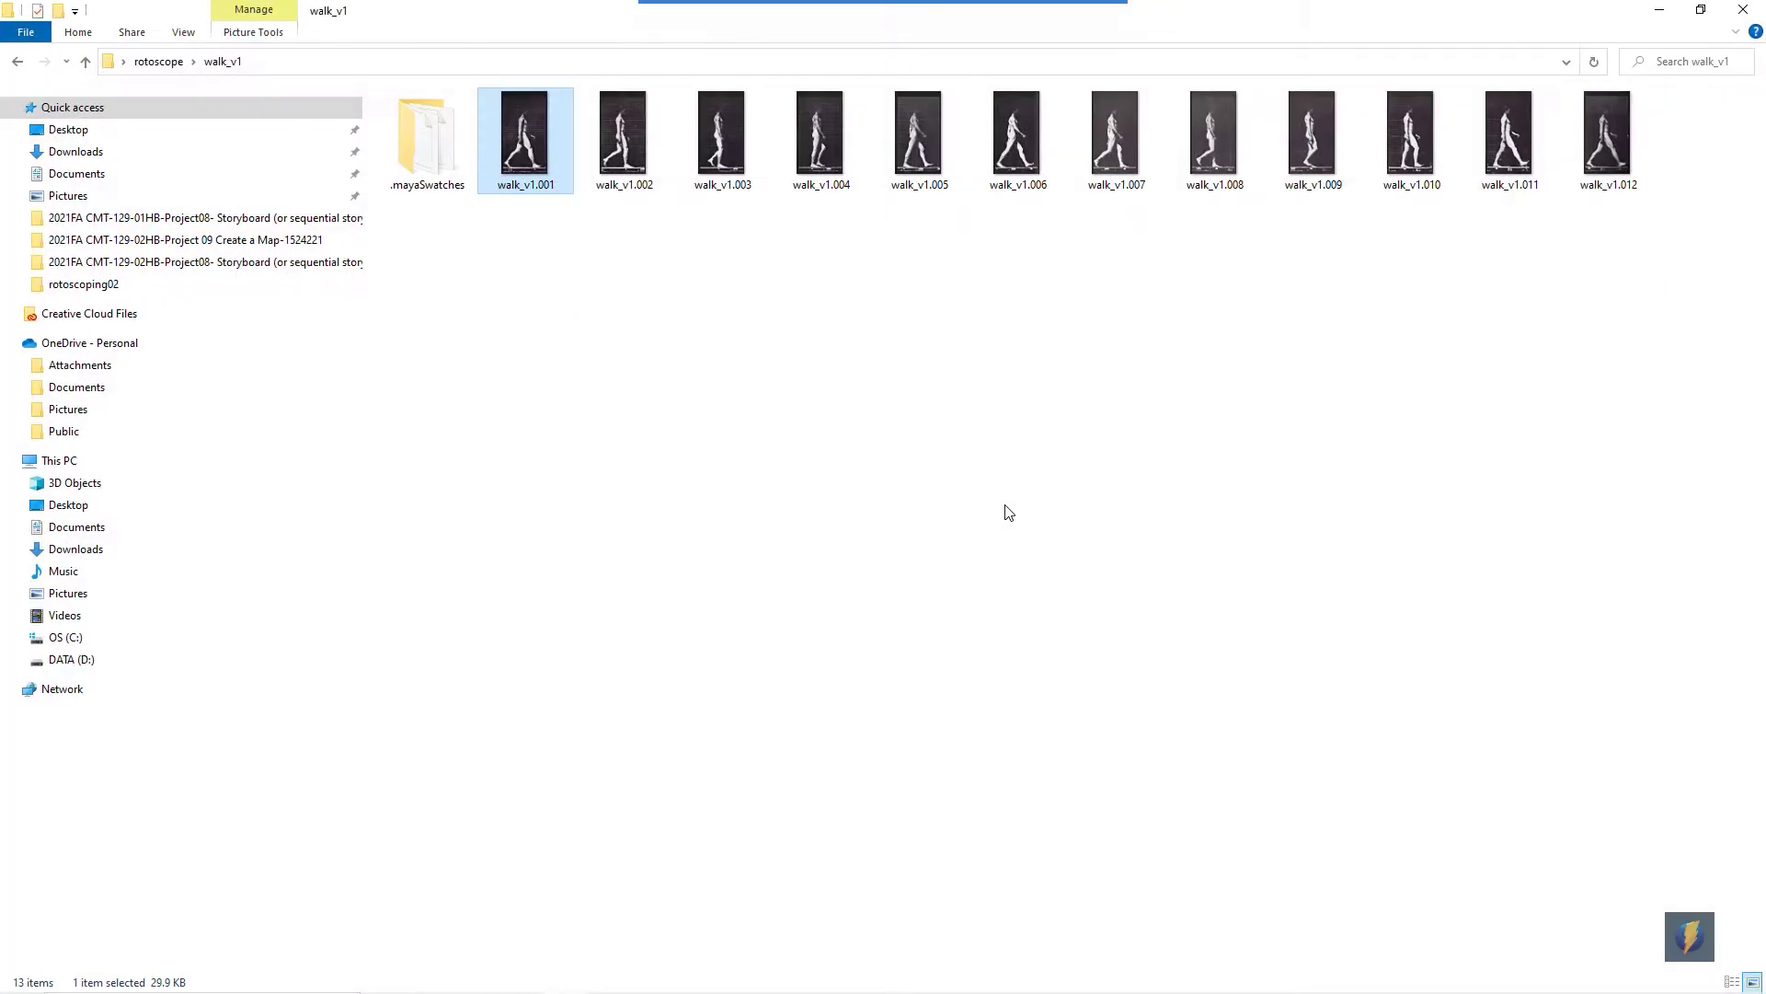
{"action": "right_click", "coordinate": [530, 152]}
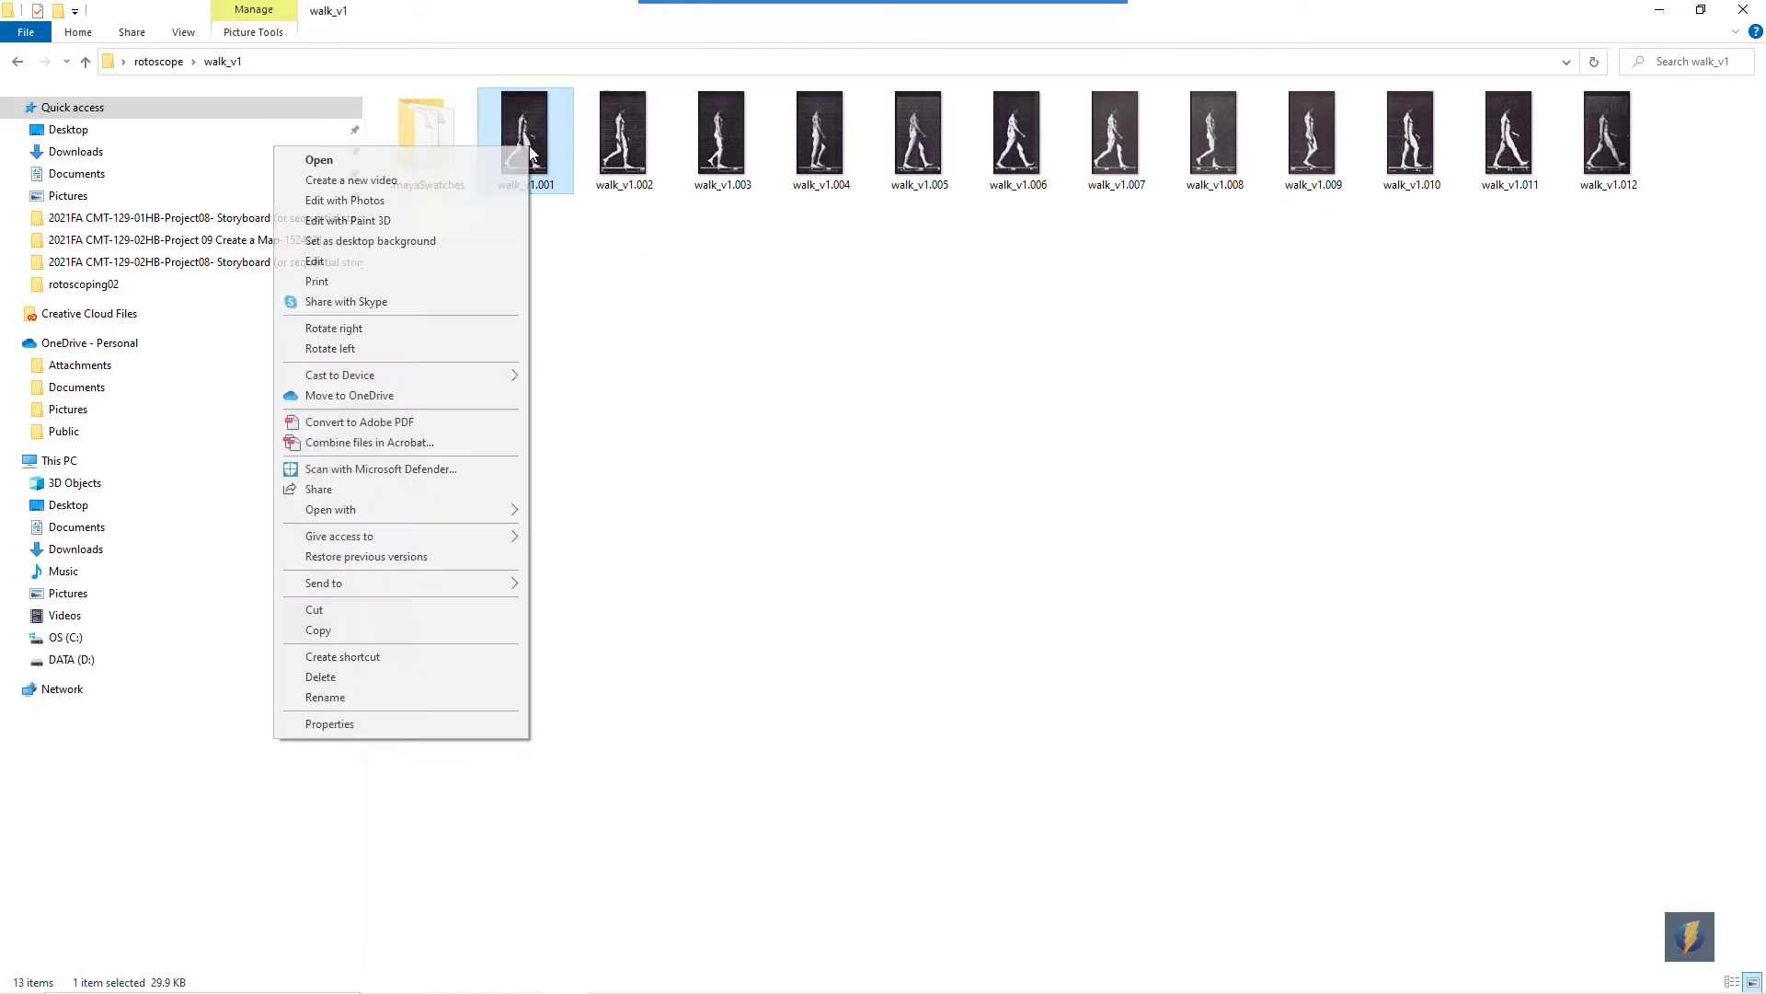
{"action": "mouse_move", "coordinate": [446, 508]}
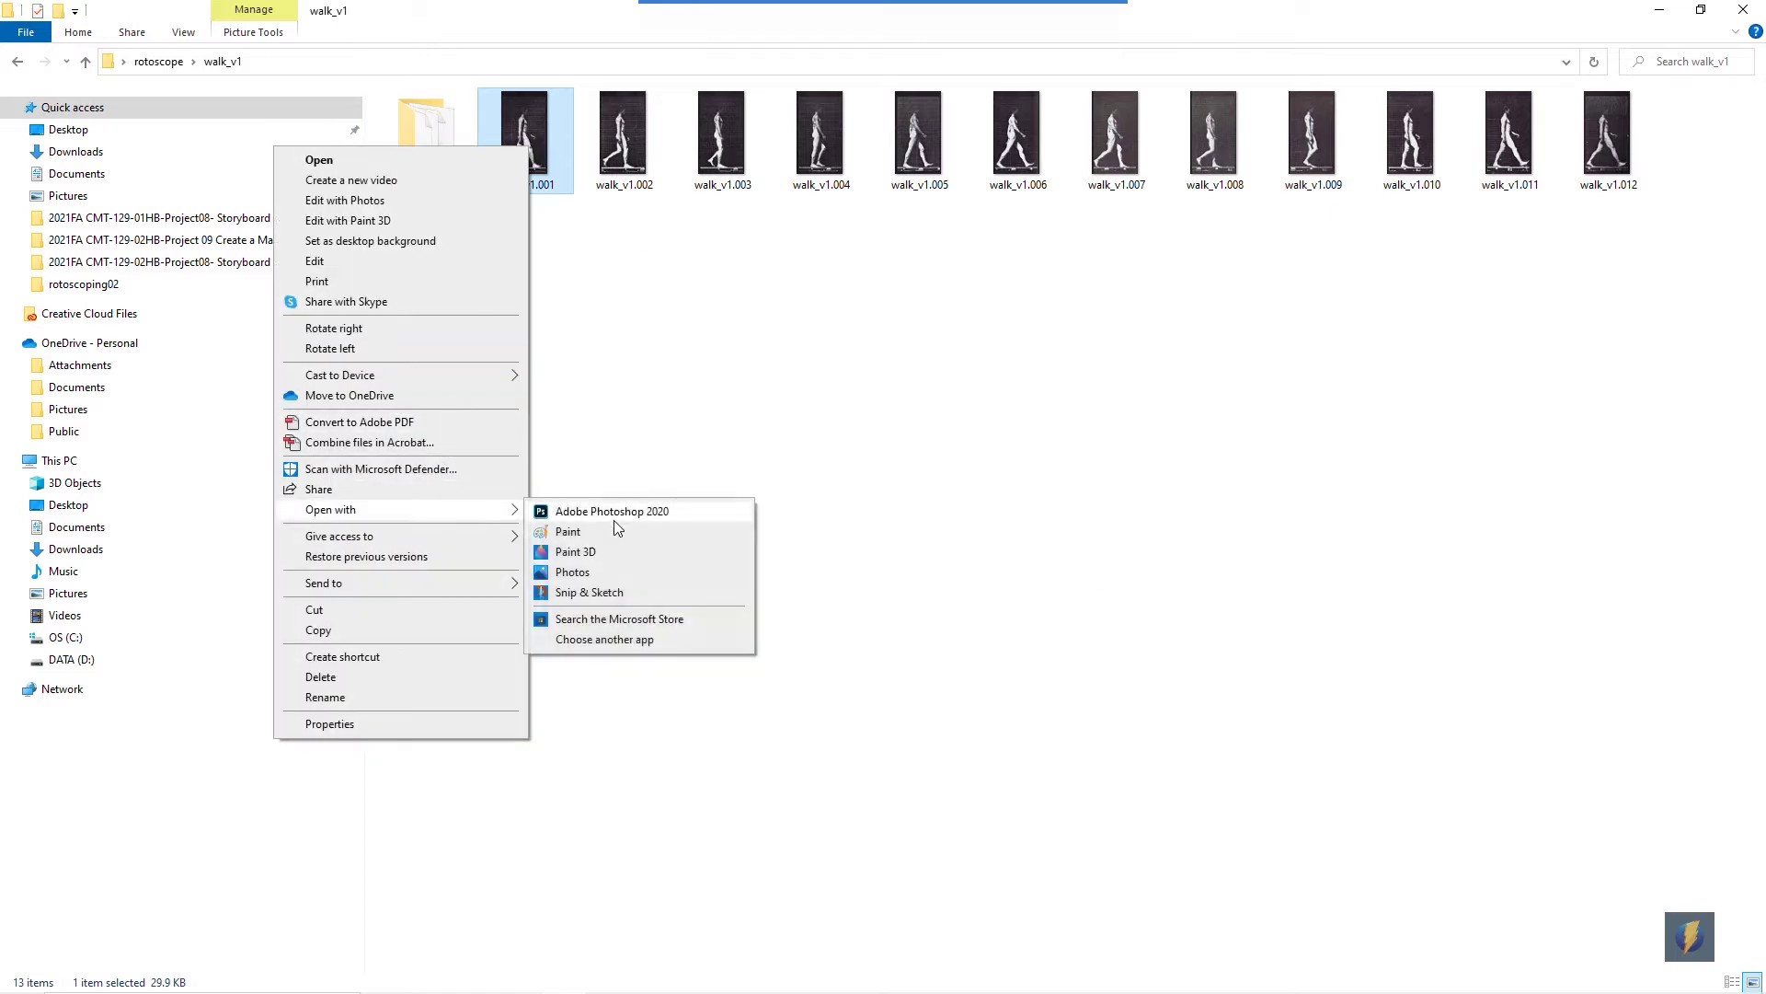
{"action": "left_click", "coordinate": [598, 571]}
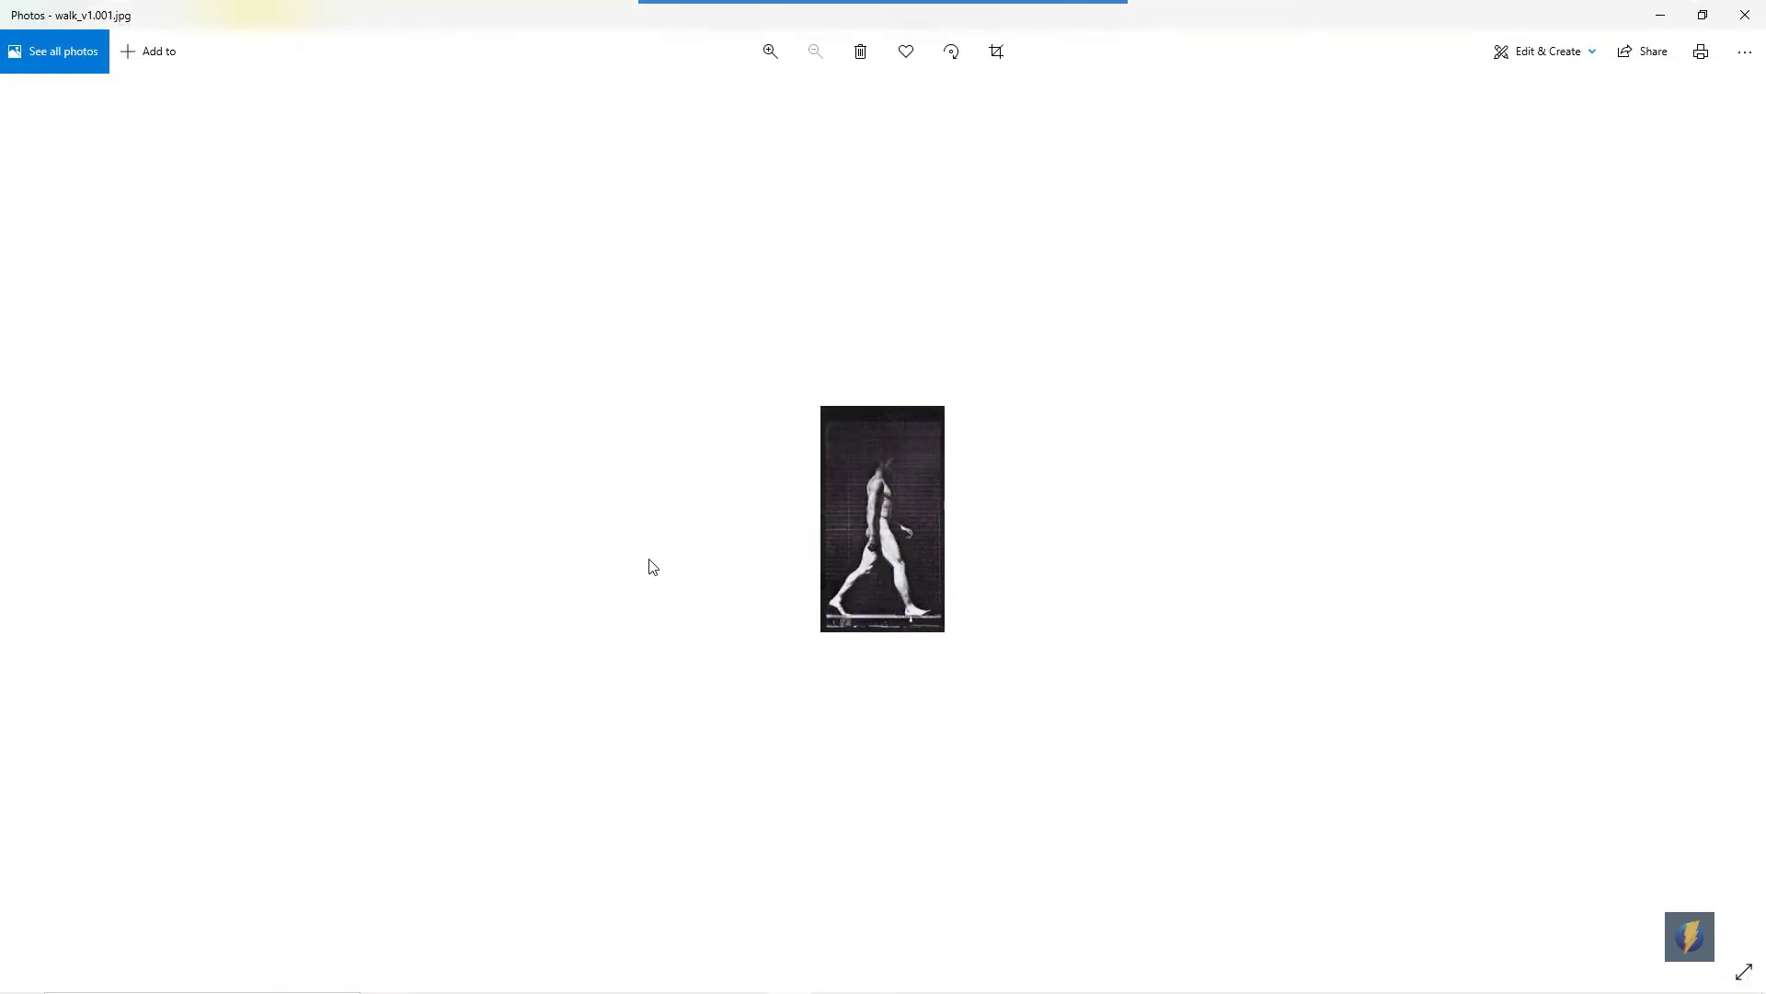
Step through the walk frames up to walk_v1.012.jpg, then close Photos.
{"action": "key", "text": "Right"}
{"action": "key", "text": "Right"}
{"action": "key", "text": "Right"}
{"action": "key", "text": "Right"}
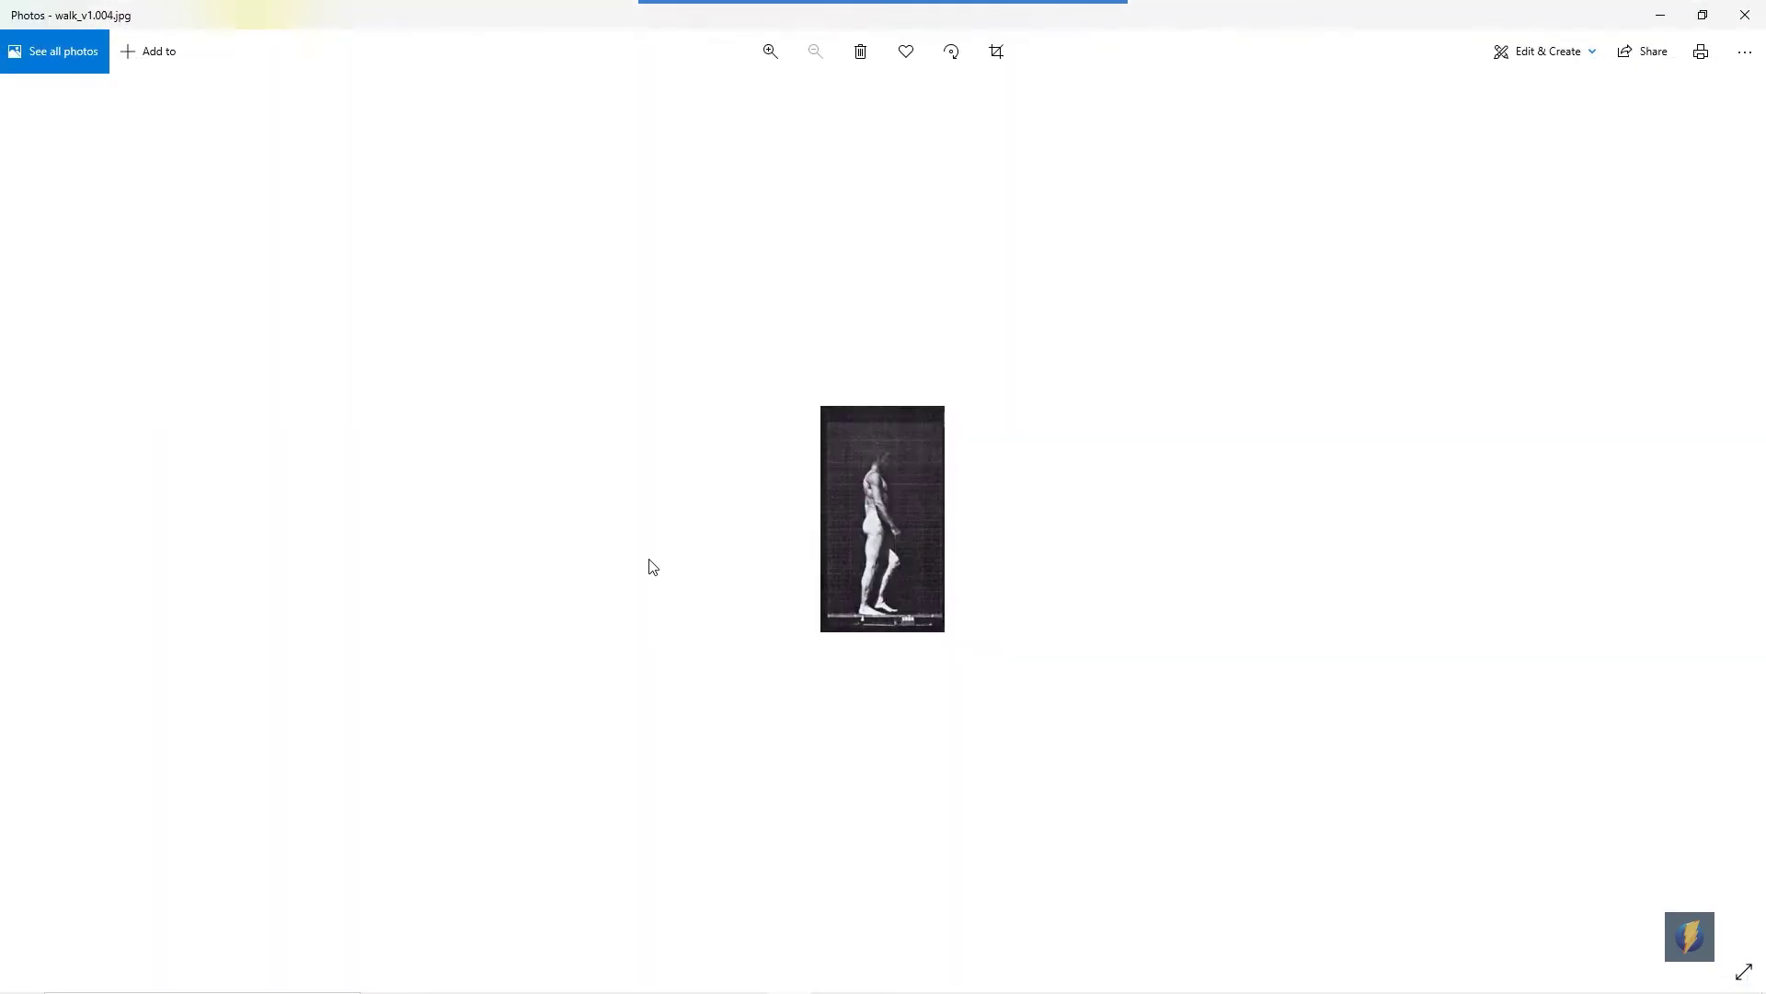
{"action": "key", "text": "Right"}
{"action": "key", "text": "Right"}
{"action": "key", "text": "Right"}
{"action": "key", "text": "Right"}
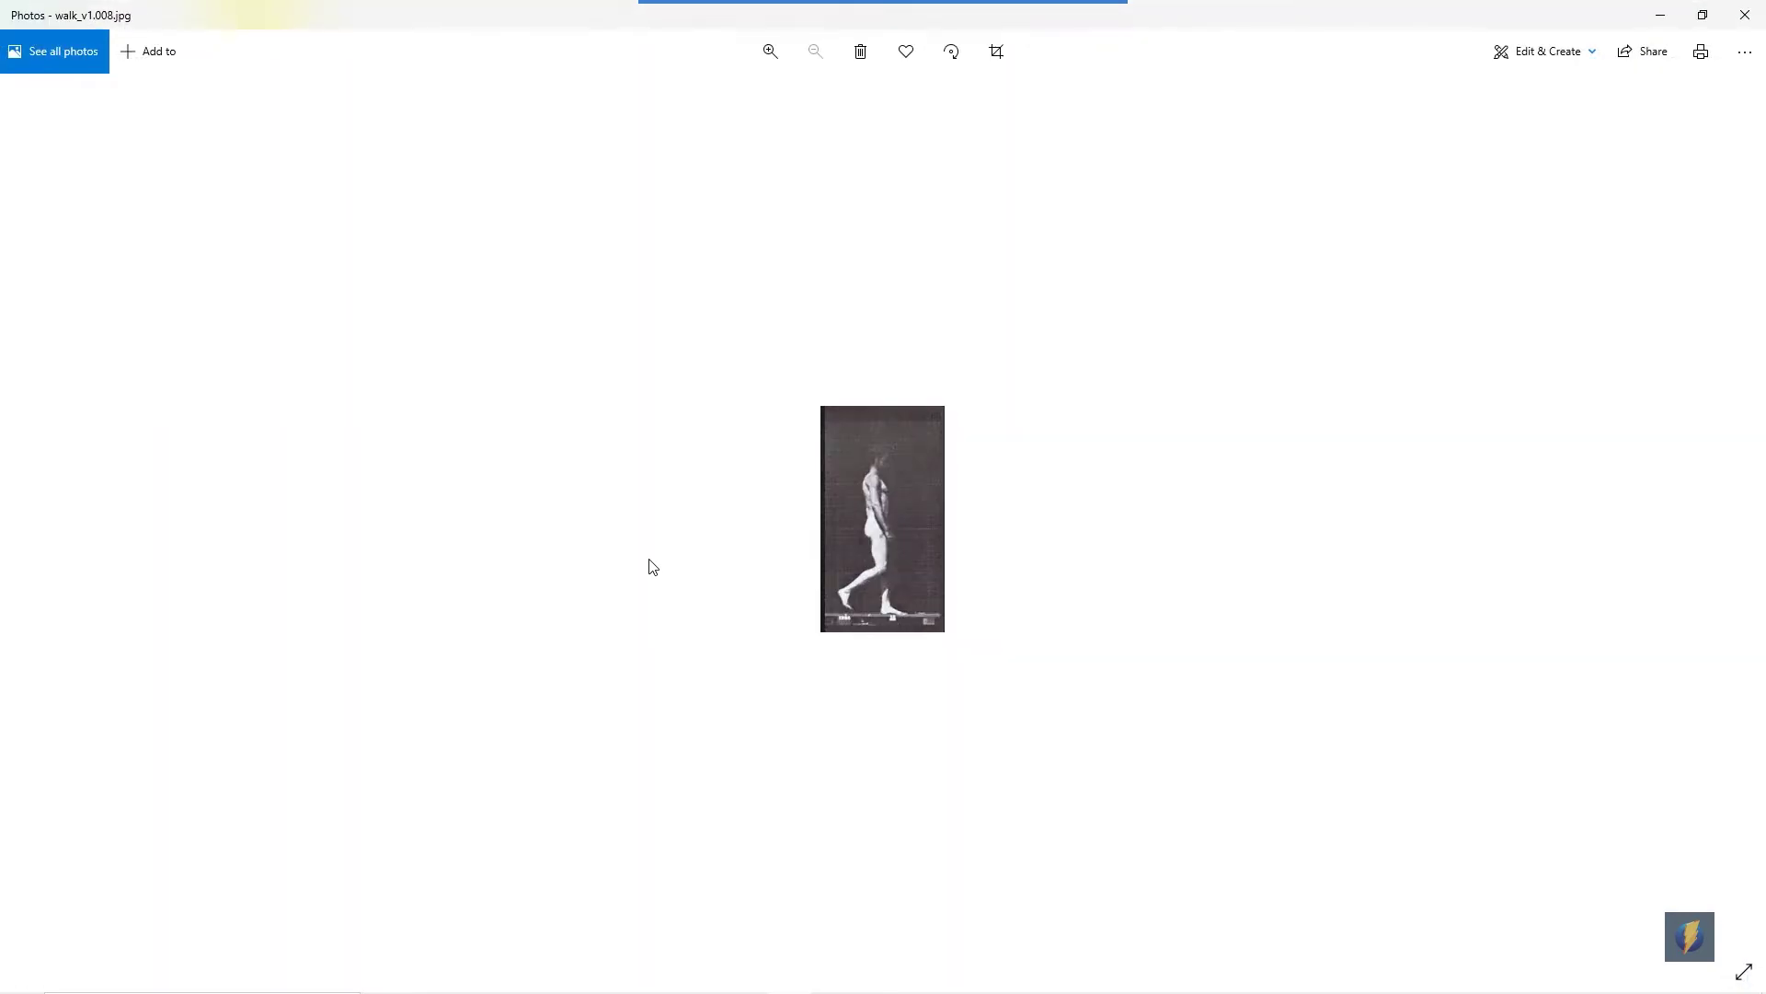
{"action": "key", "text": "Right"}
{"action": "key", "text": "Right"}
{"action": "key", "text": "Right"}
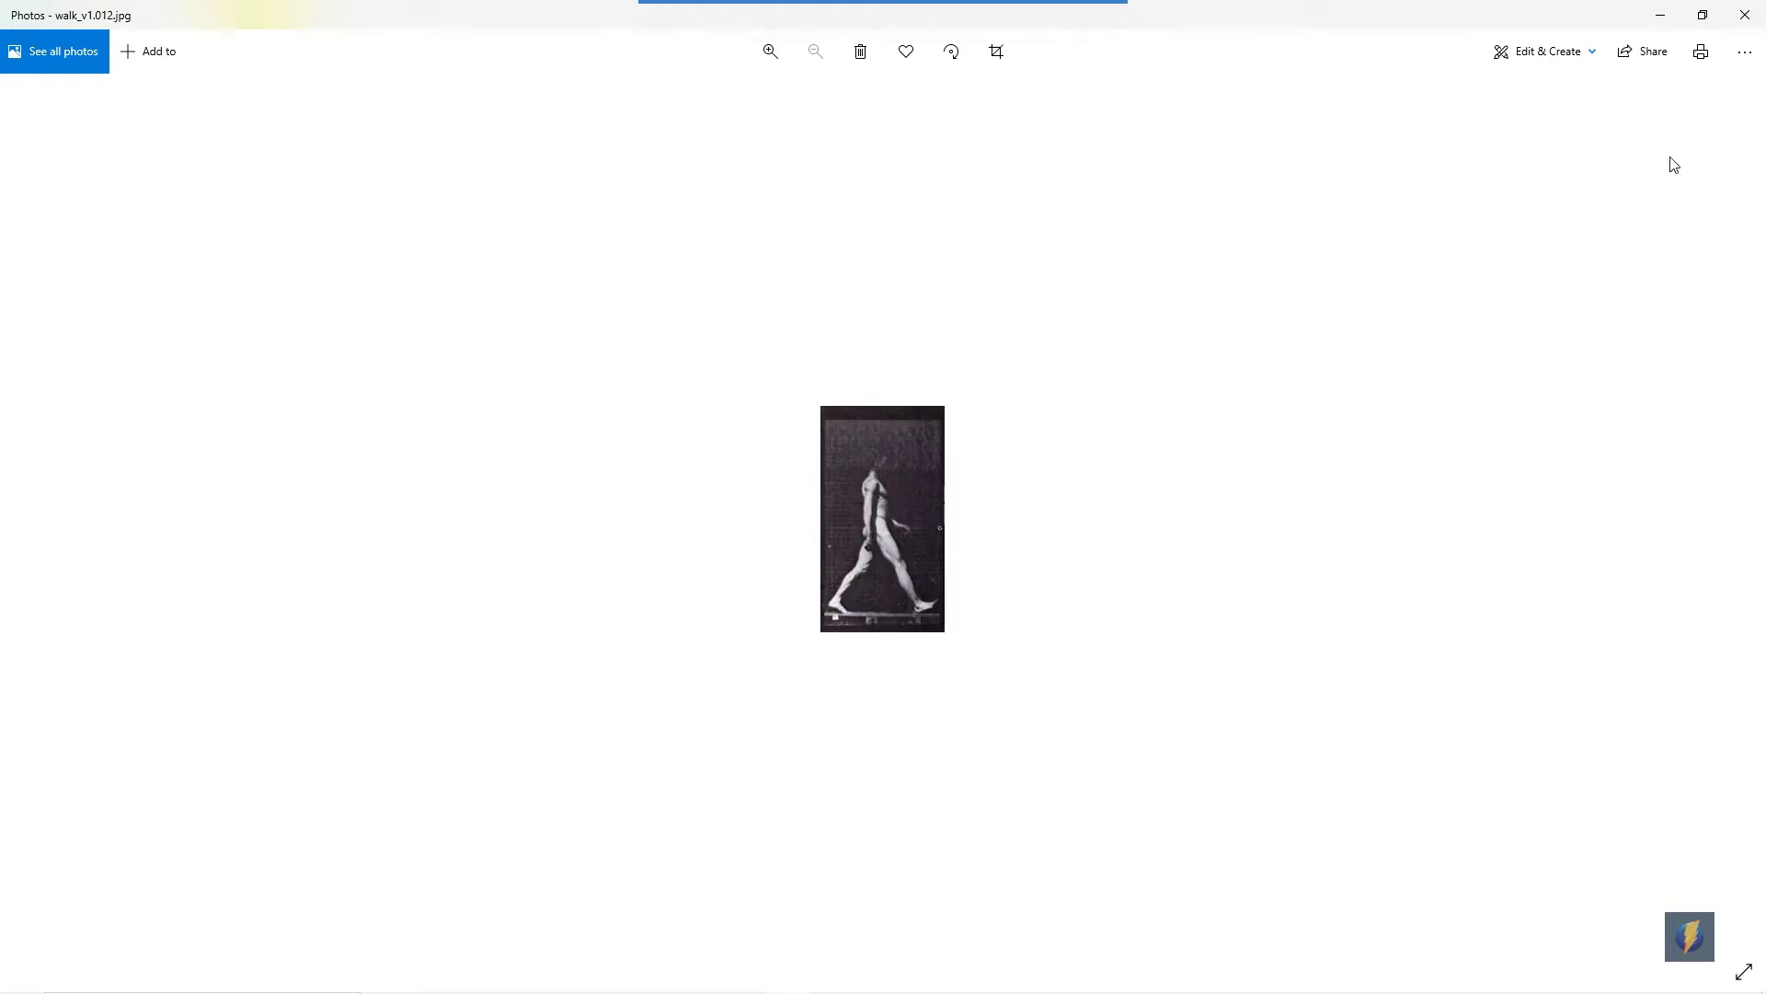
{"action": "left_click", "coordinate": [1744, 14]}
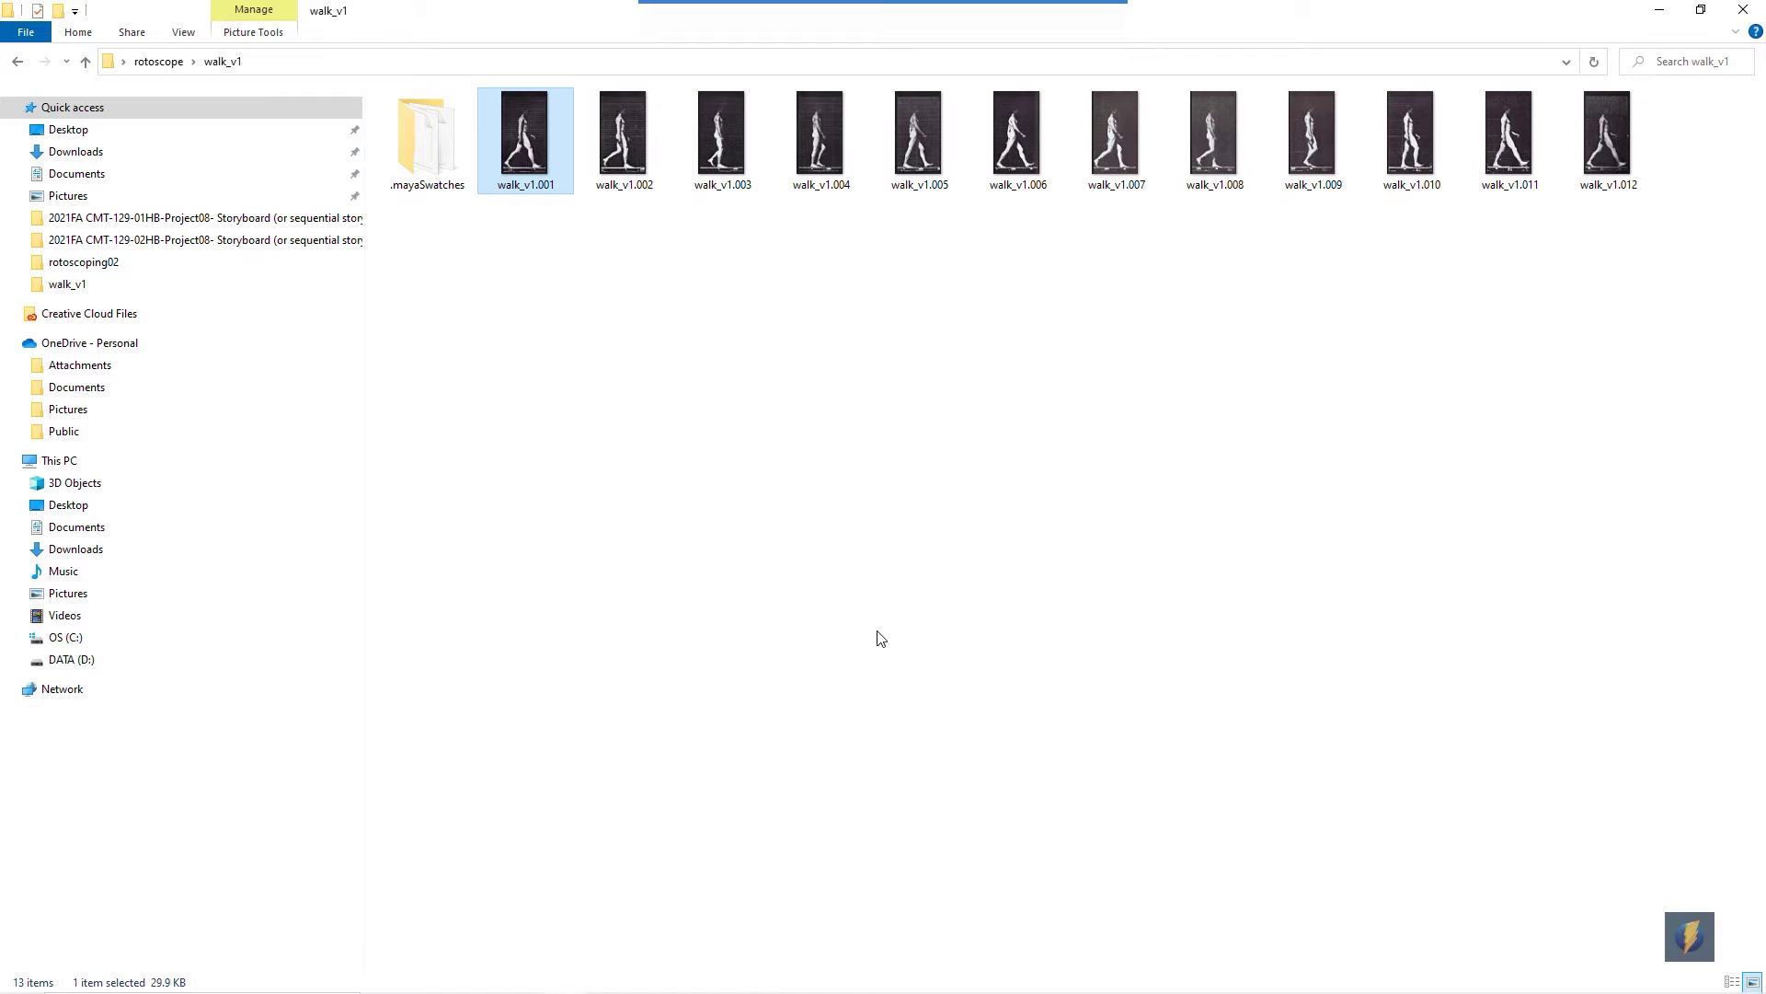
Return to the Norman_Rig (2).mb scene and maximize the side view from the four-view layout.
{"action": "key", "text": "alt+Tab"}
{"action": "left_click", "coordinate": [1034, 558]}
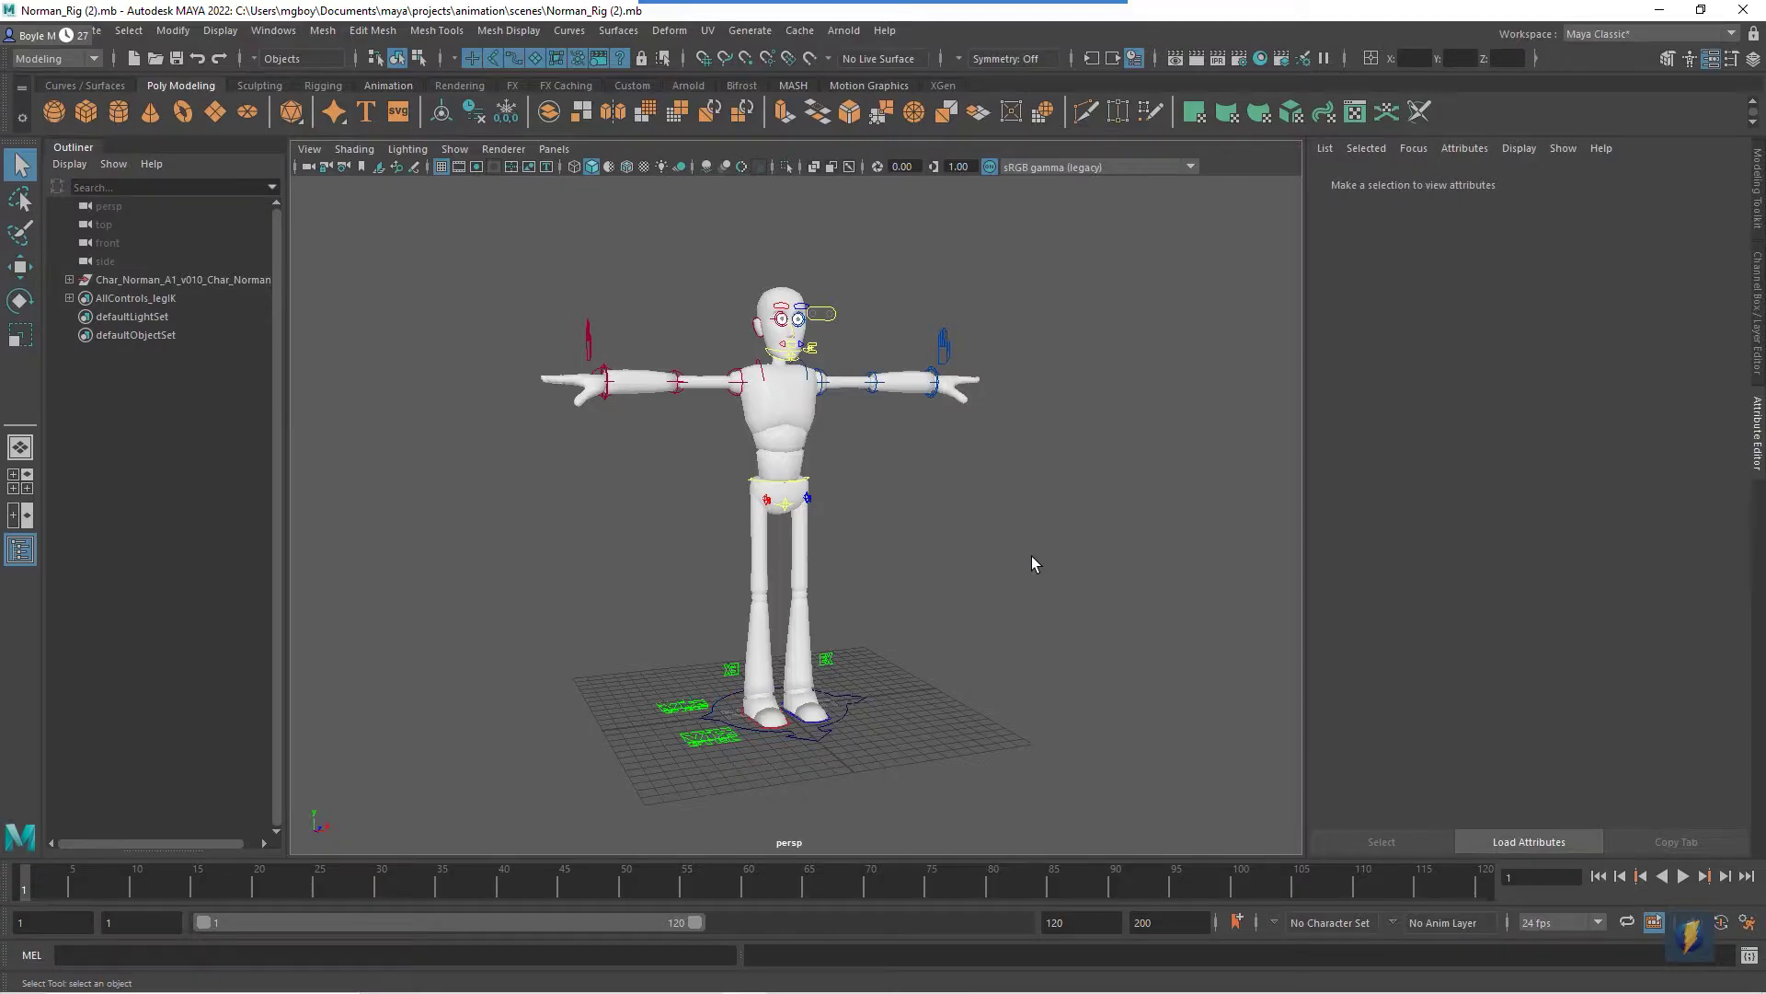
{"action": "key", "text": "space"}
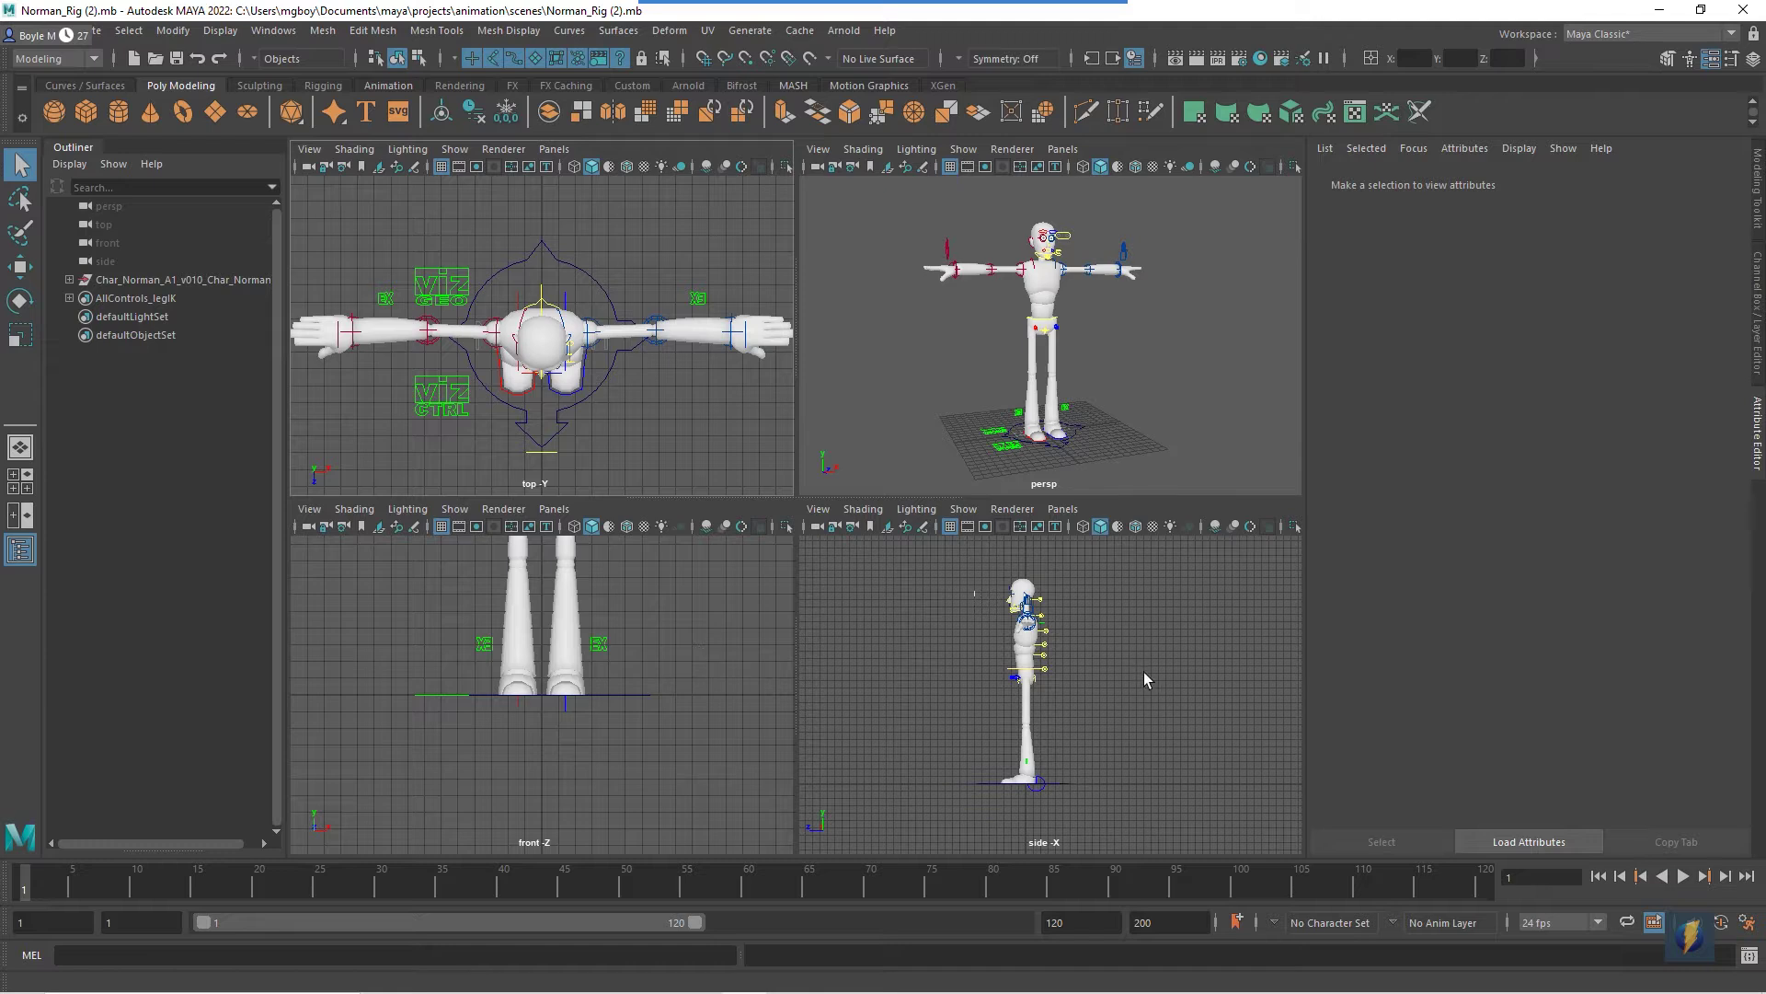
{"action": "key", "text": "space"}
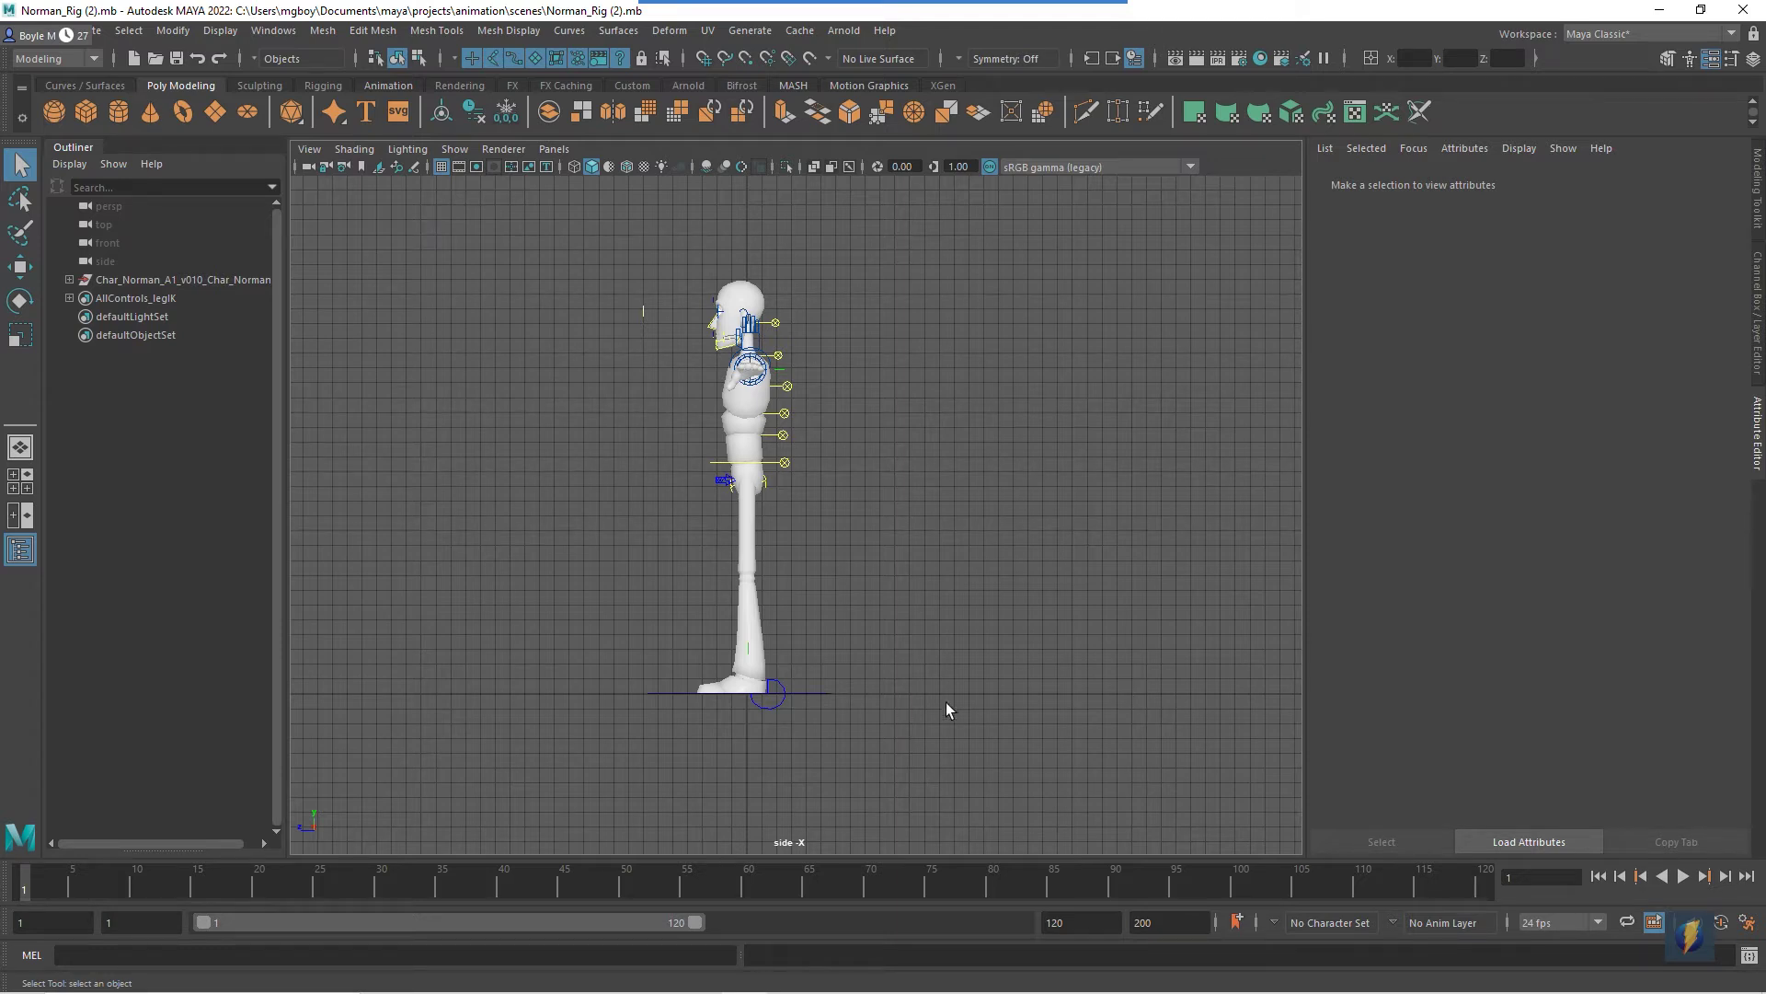
Import sourceimages/walk_Muybridge/walk_v1/walk_v1.001.jpg as an image plane on the side camera.
{"action": "left_click", "coordinate": [309, 150]}
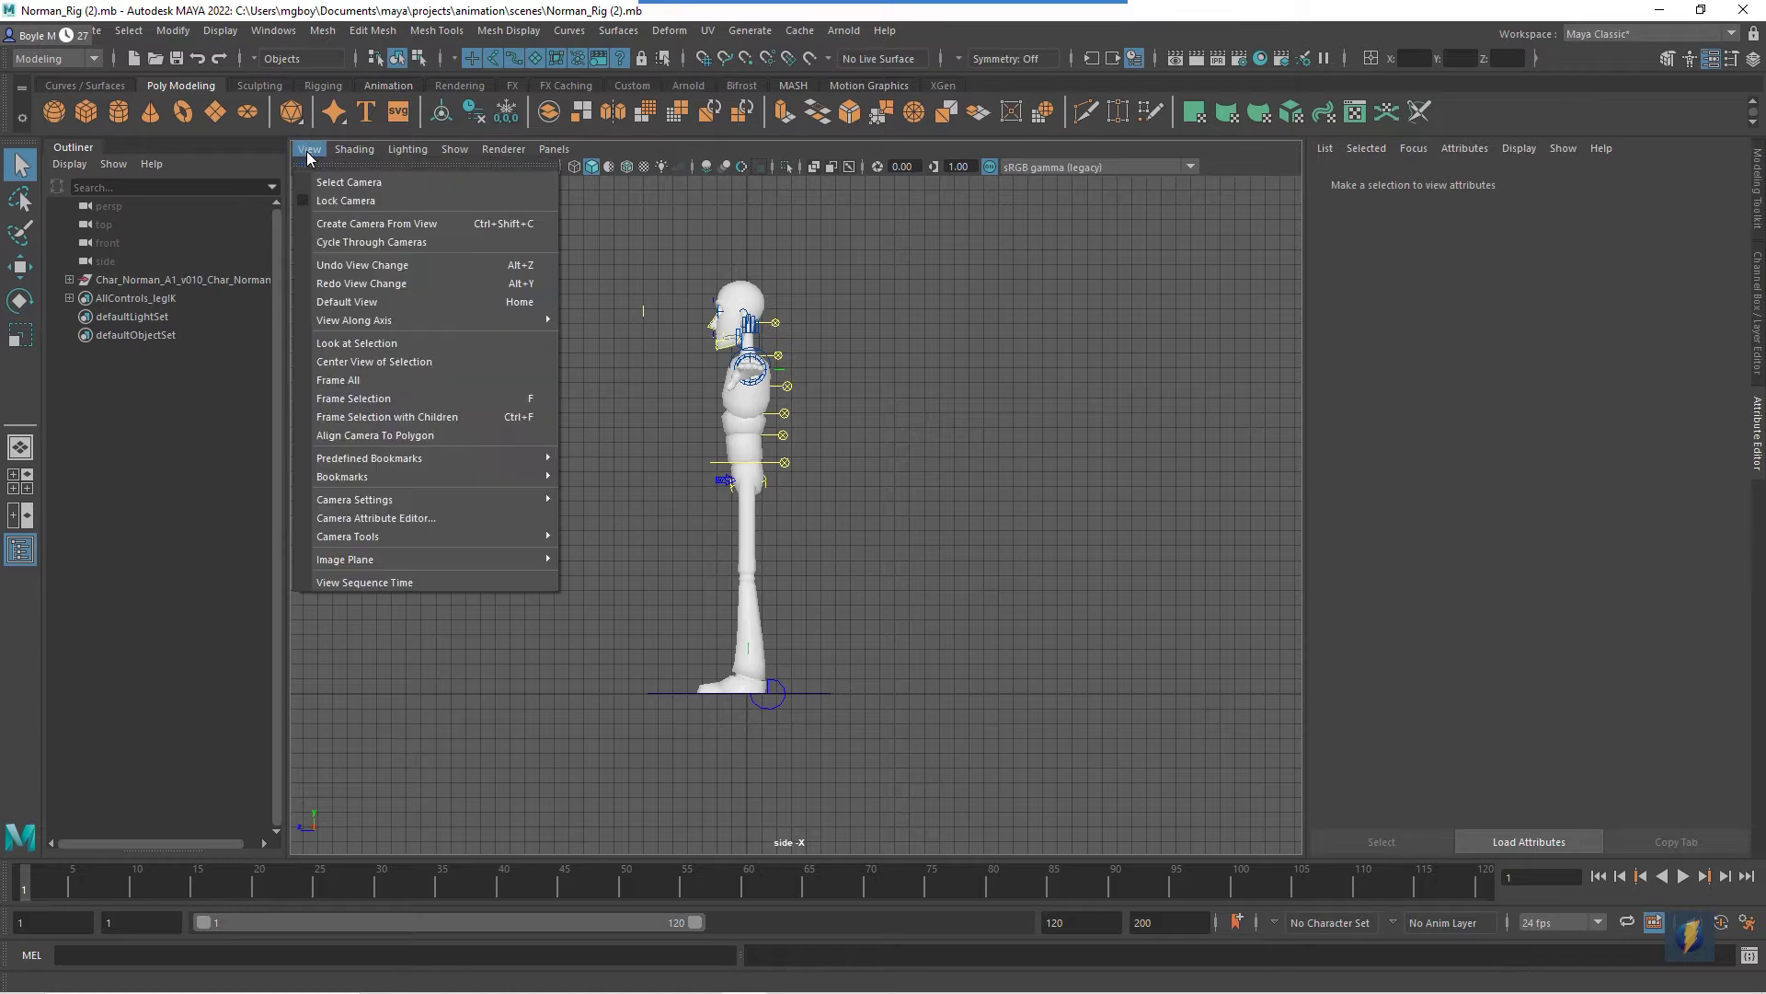
{"action": "mouse_move", "coordinate": [426, 561]}
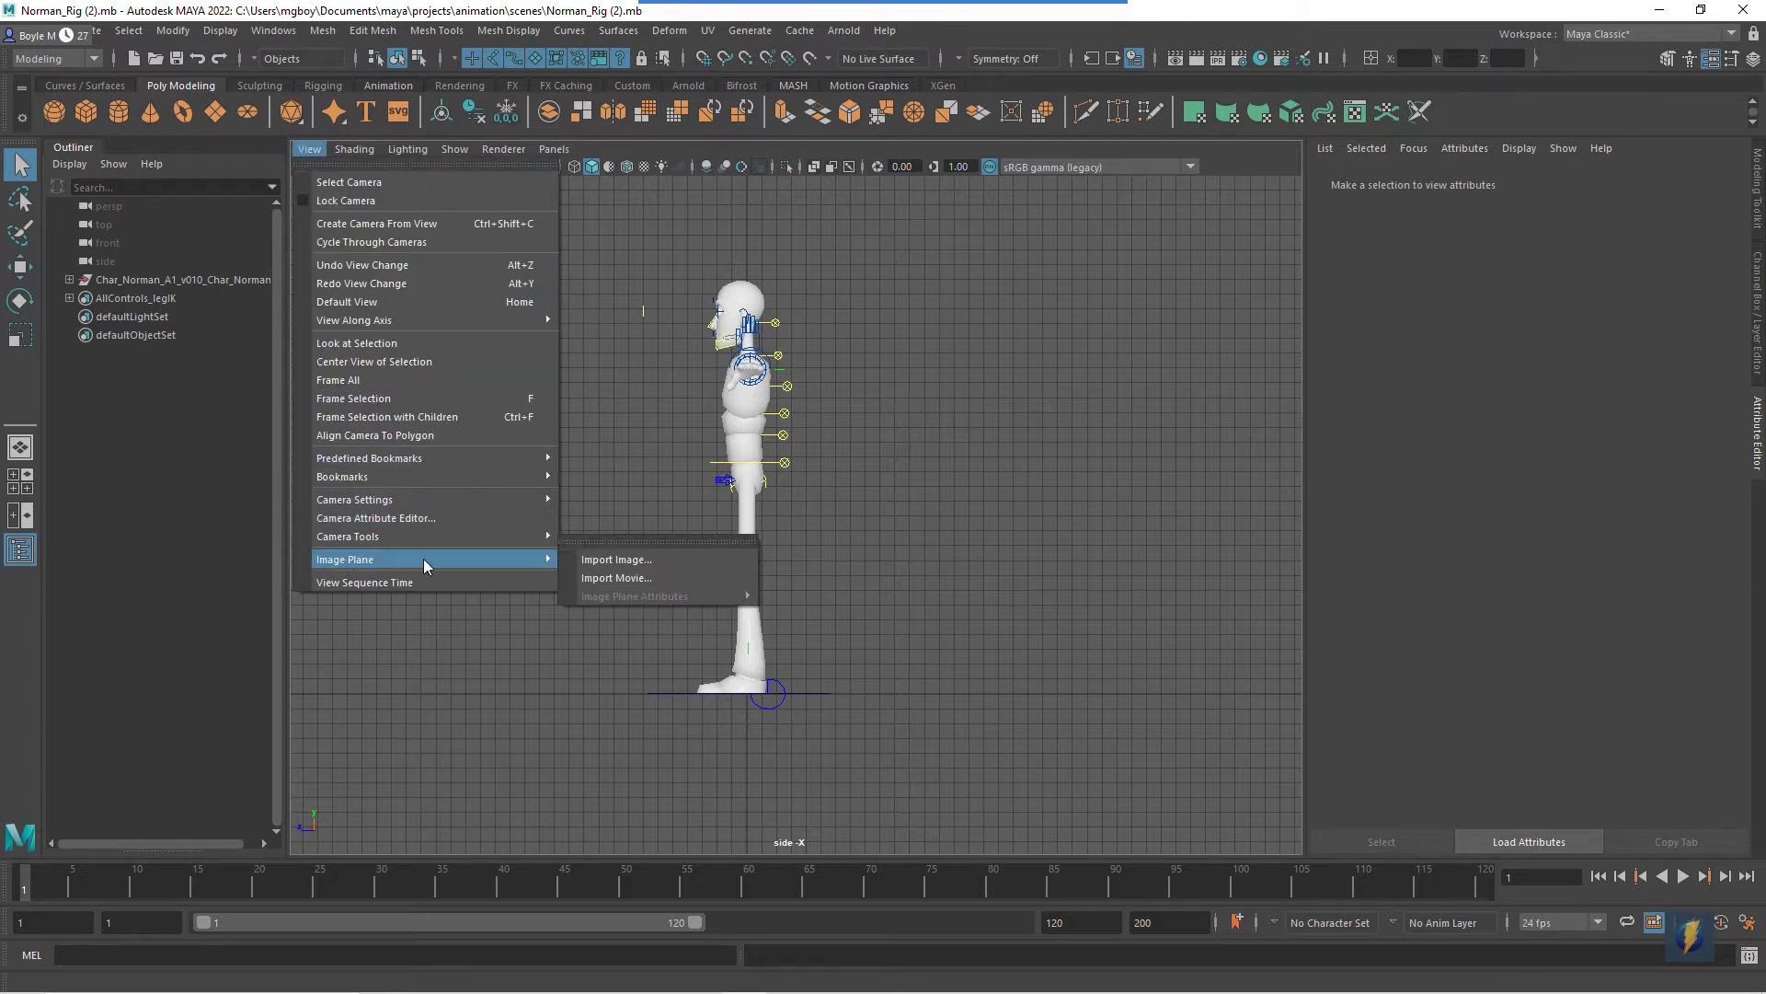
{"action": "left_click", "coordinate": [607, 561]}
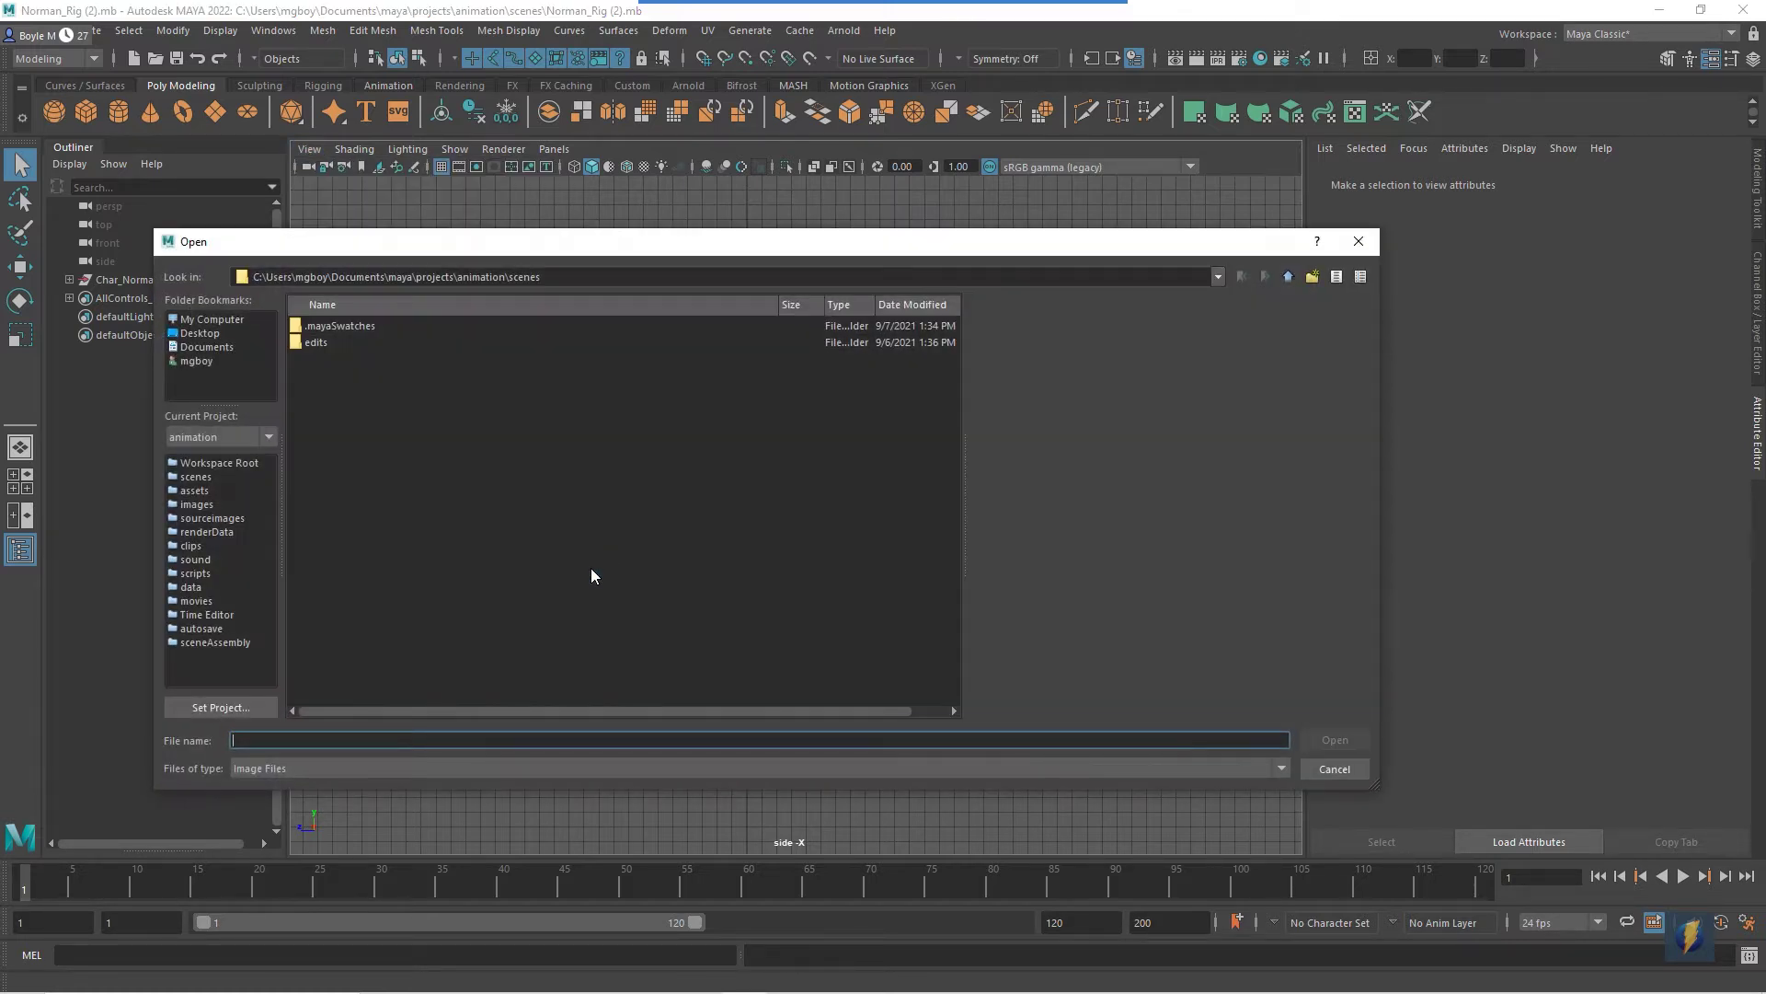
{"action": "left_click", "coordinate": [1288, 276]}
{"action": "double_click", "coordinate": [344, 328]}
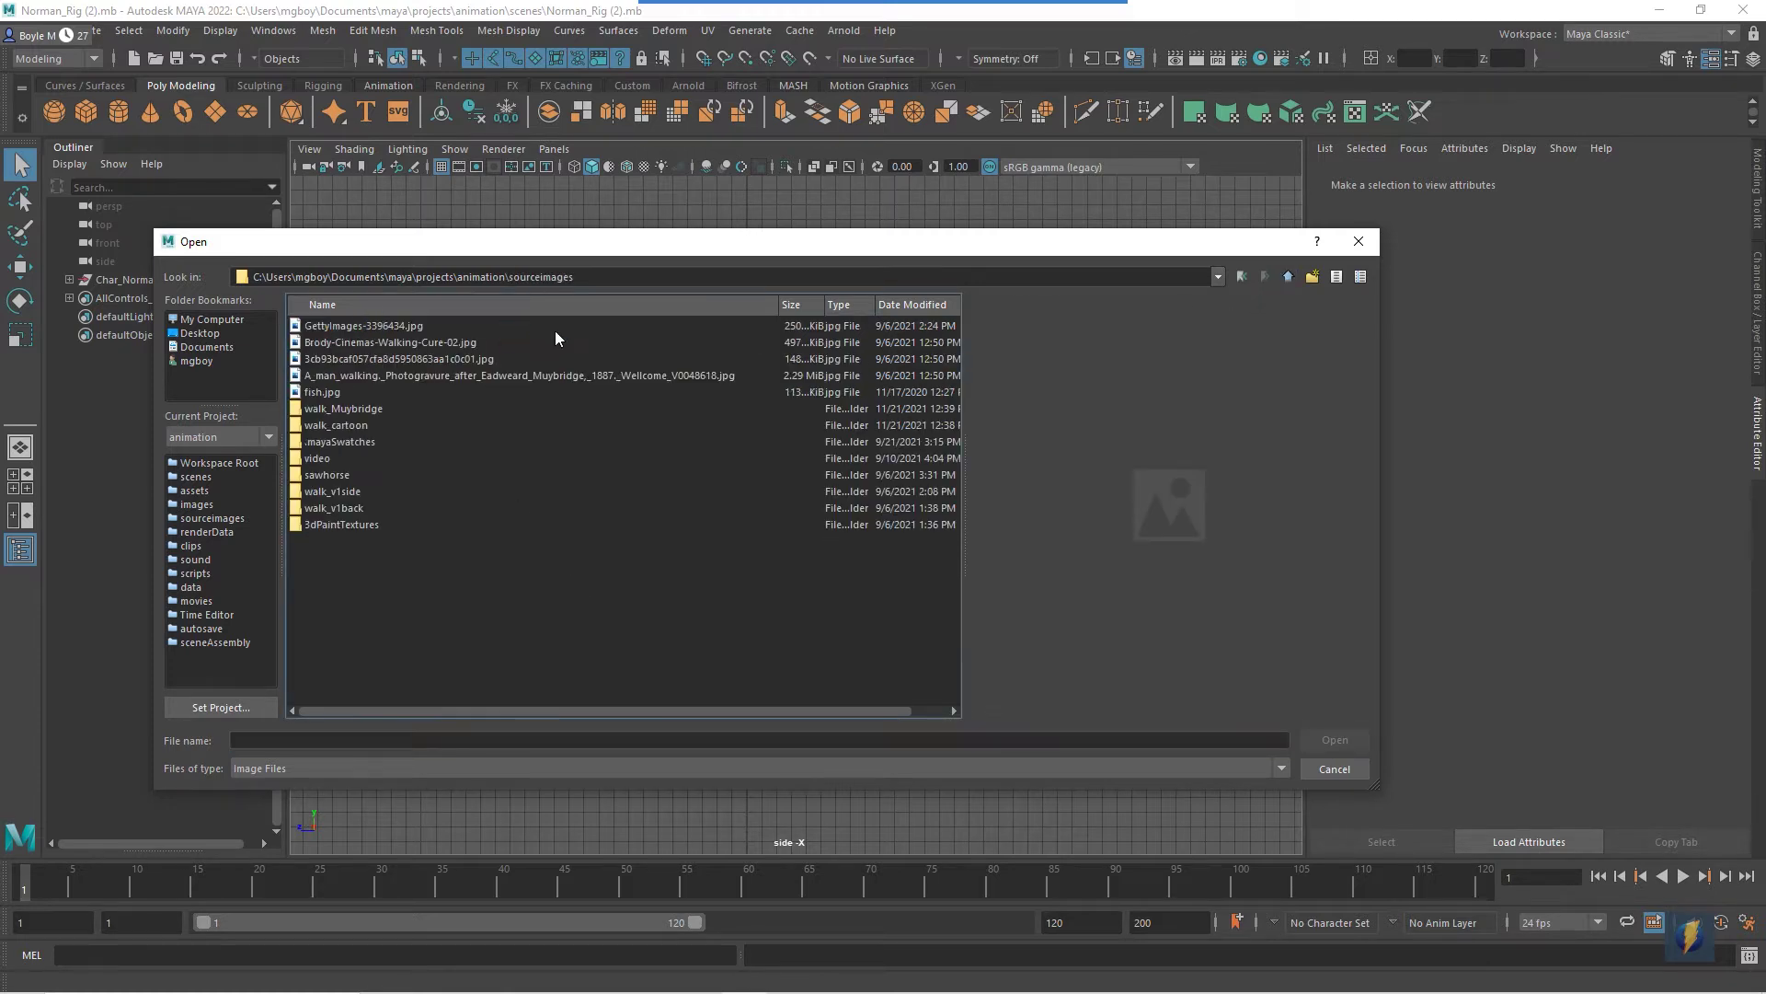
{"action": "double_click", "coordinate": [345, 408]}
{"action": "double_click", "coordinate": [319, 342]}
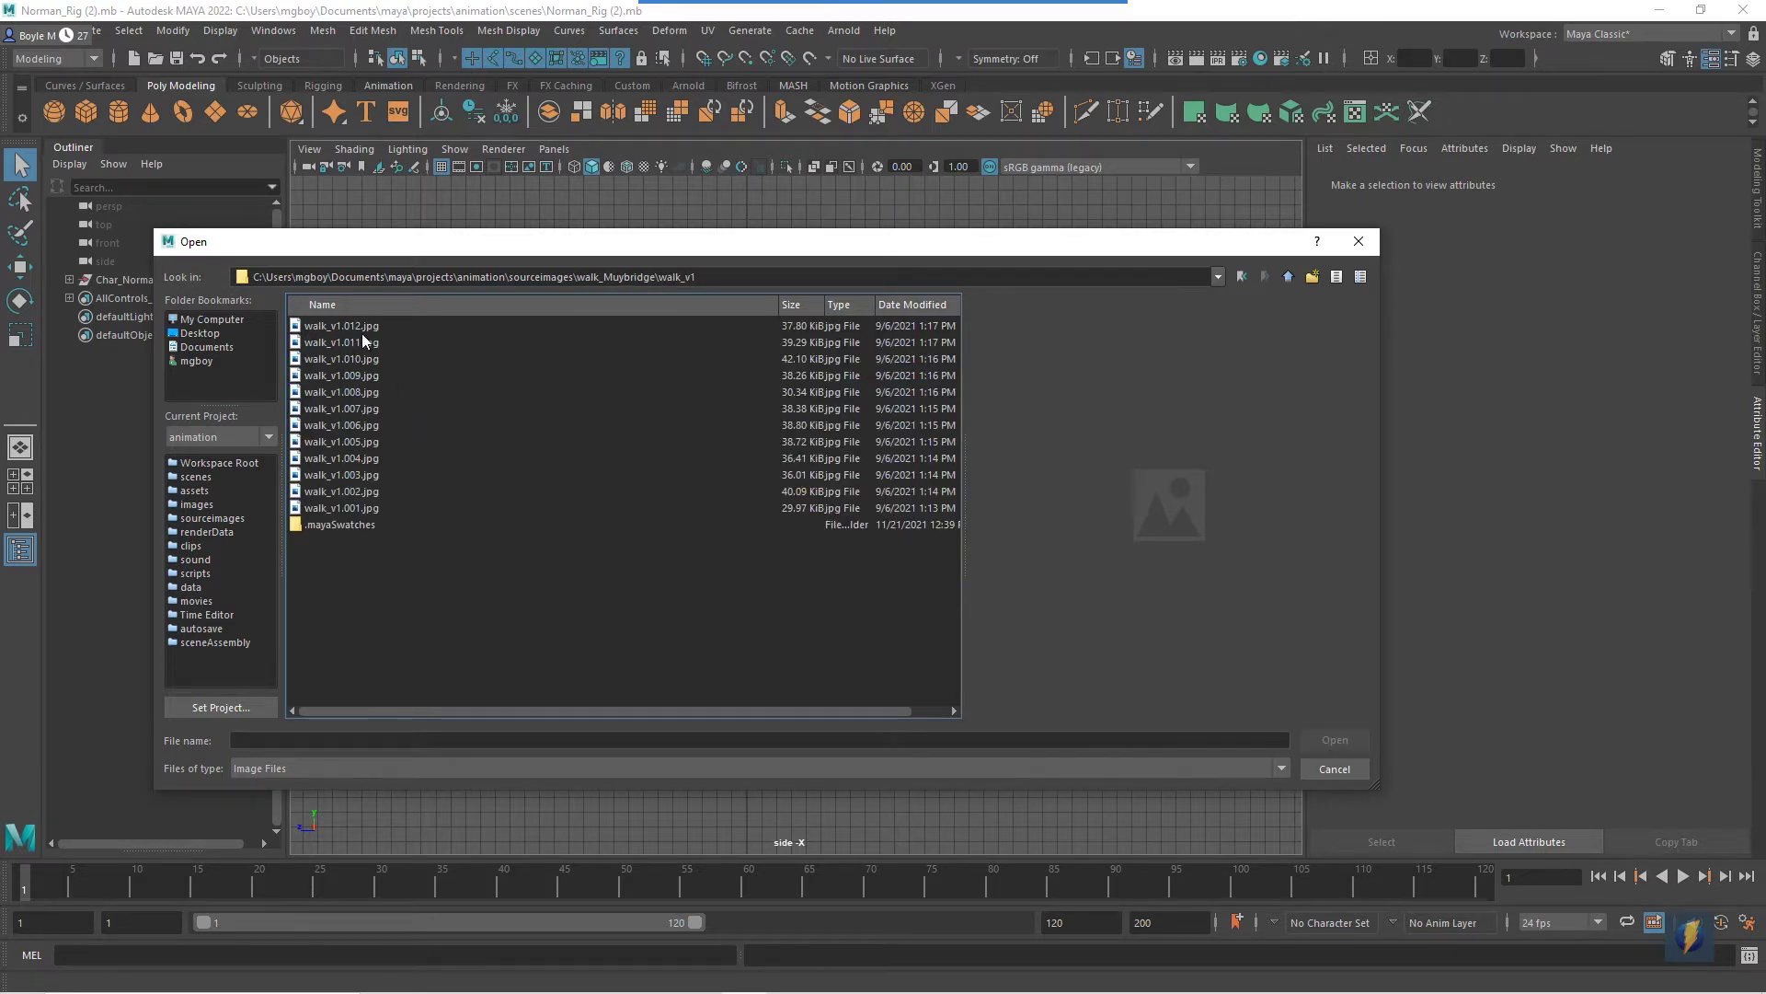
{"action": "left_click", "coordinate": [345, 509]}
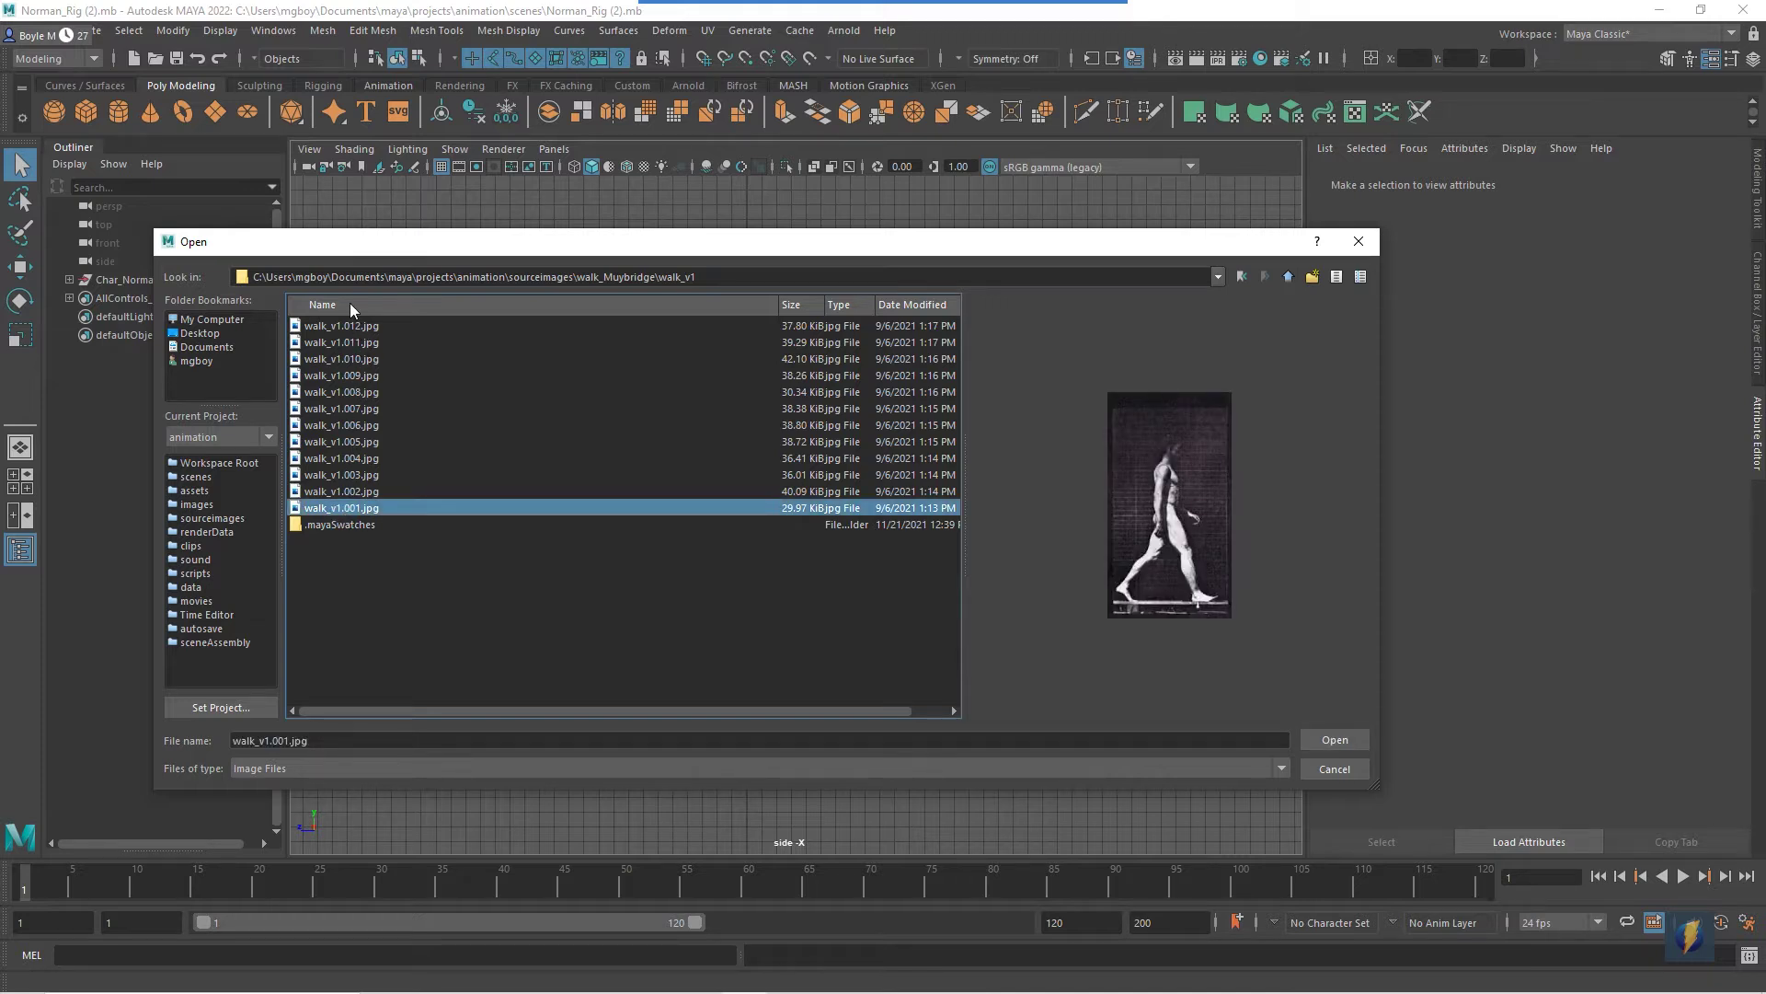
{"action": "left_click", "coordinate": [1326, 740]}
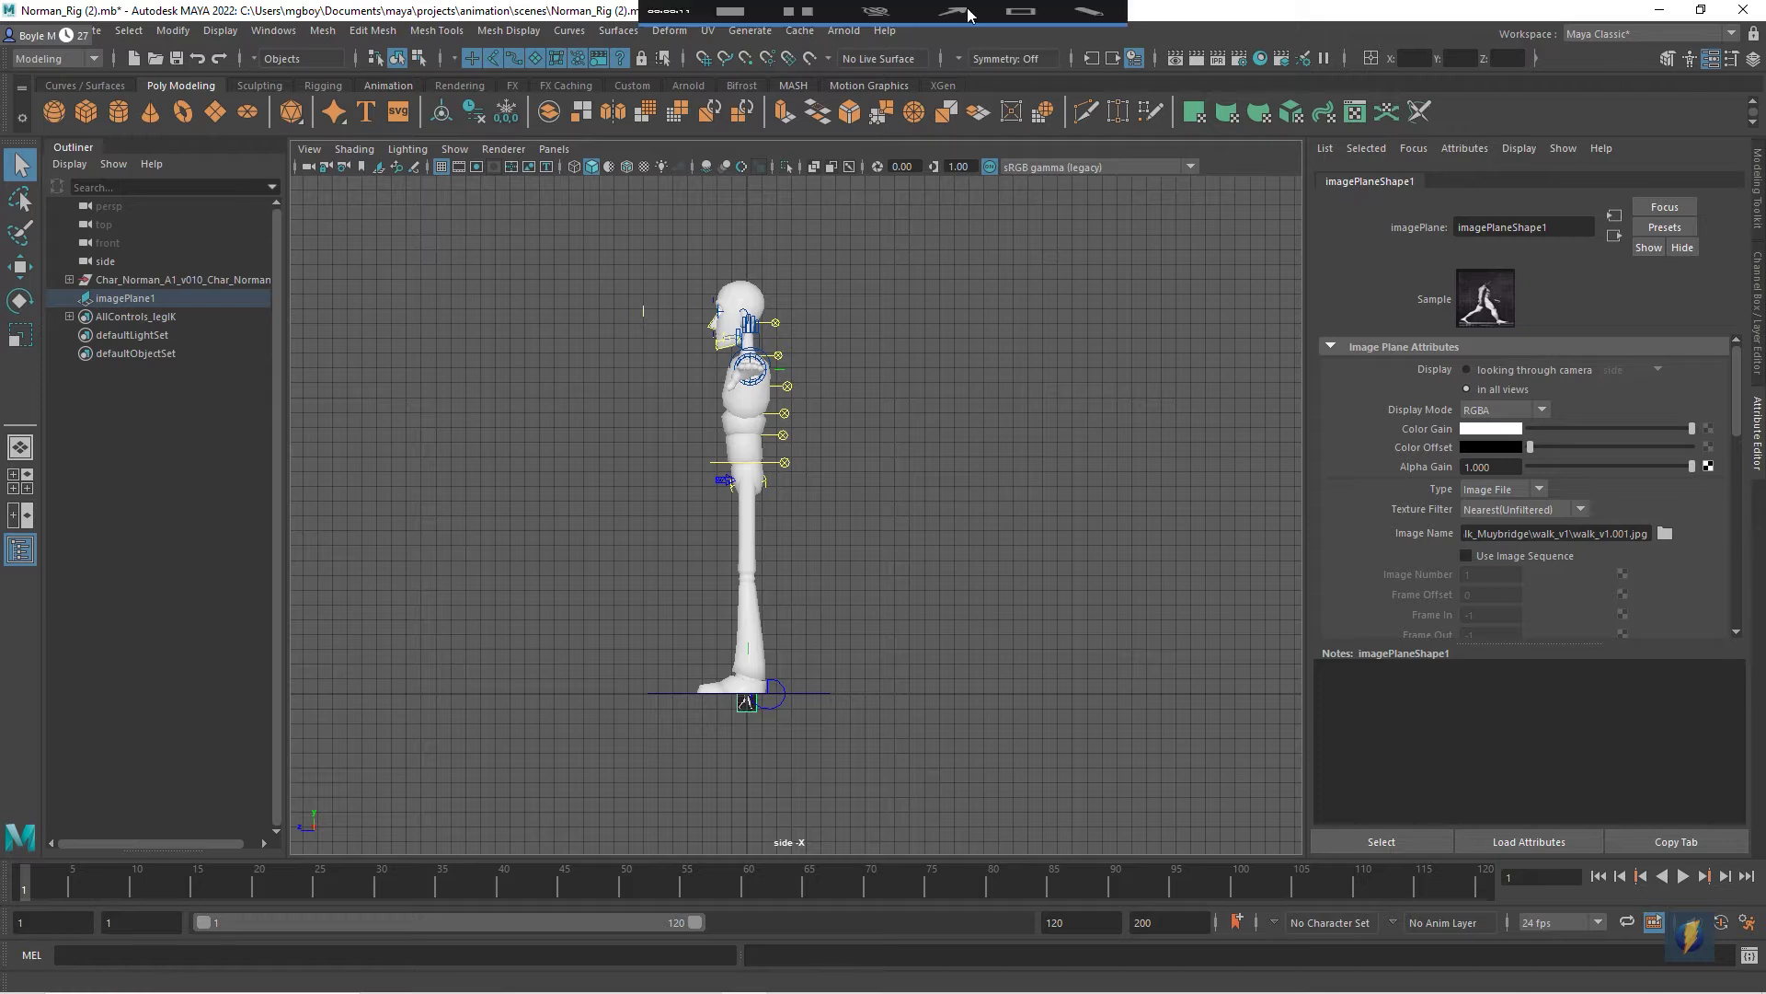
Frame the walk image plane and move it along Z to sit beside Norman's foot.
{"action": "left_click", "coordinate": [952, 33]}
{"action": "mouse_move", "coordinate": [1014, 243]}
{"action": "left_mouse_down"}
{"action": "mouse_move", "coordinate": [422, 229]}
{"action": "mouse_move", "coordinate": [224, 312]}
{"action": "mouse_move", "coordinate": [191, 292]}
{"action": "mouse_move", "coordinate": [163, 301]}
{"action": "mouse_move", "coordinate": [899, 284]}
{"action": "mouse_move", "coordinate": [864, 619]}
{"action": "mouse_move", "coordinate": [759, 697]}
{"action": "left_mouse_up"}
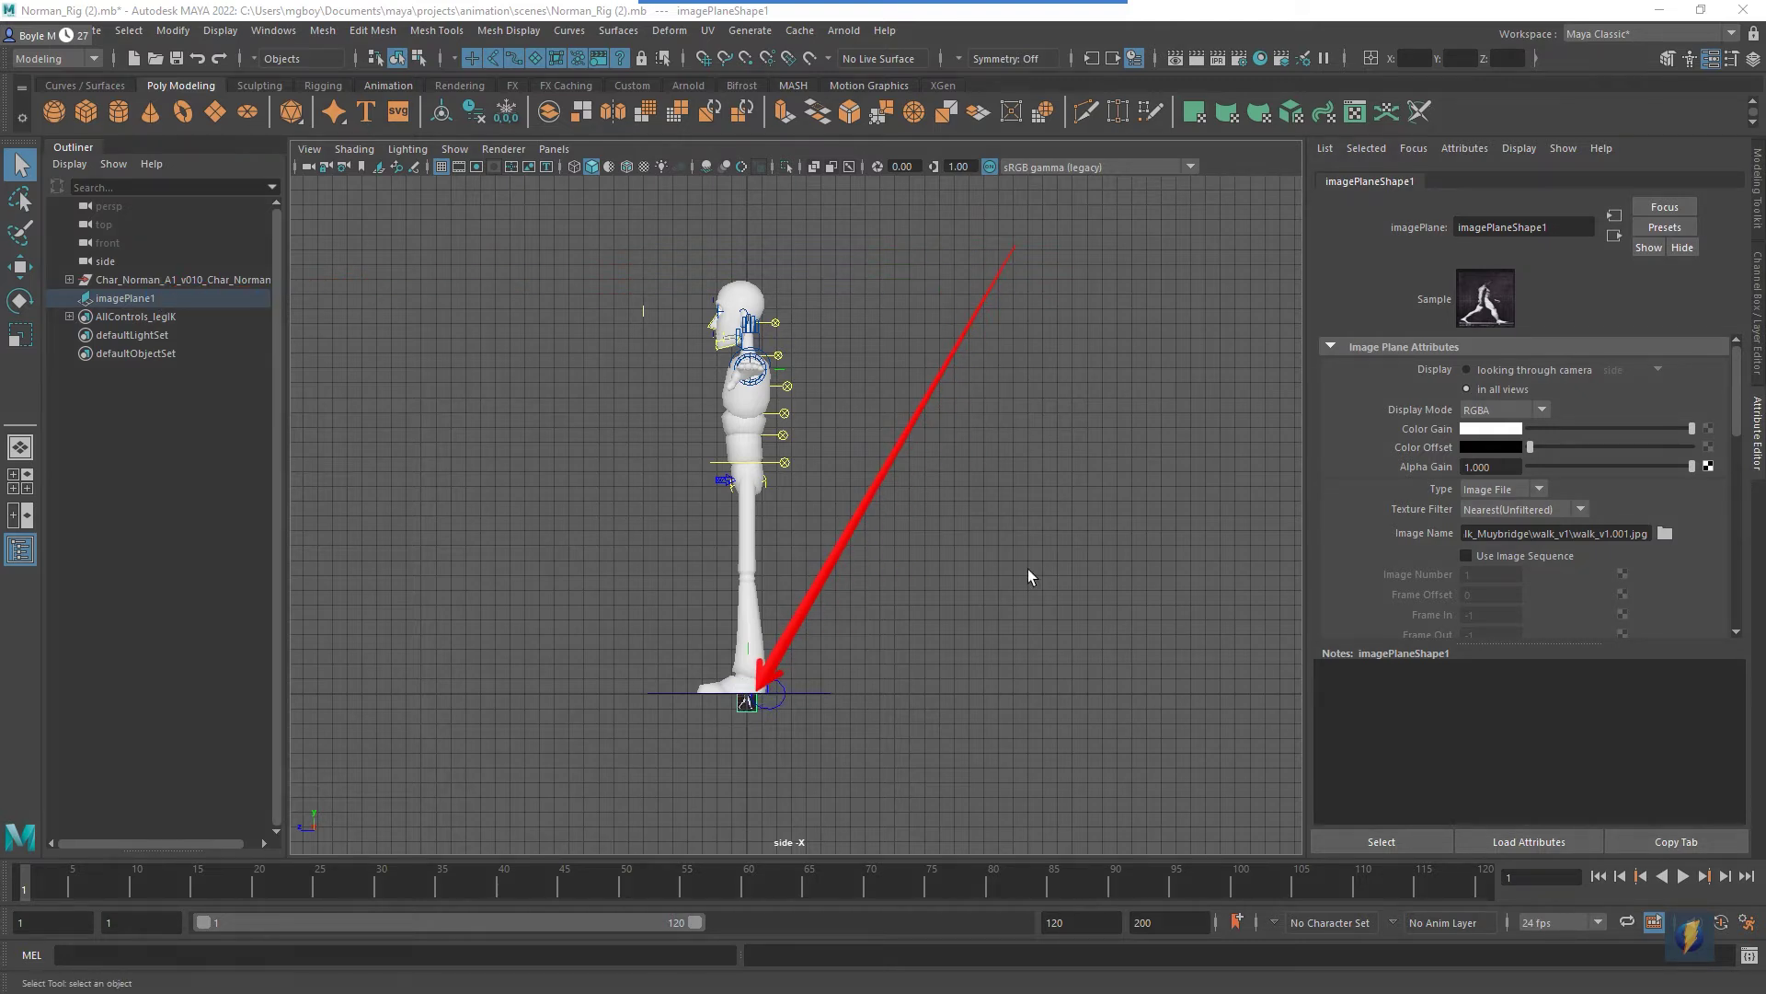
{"action": "key", "text": "f"}
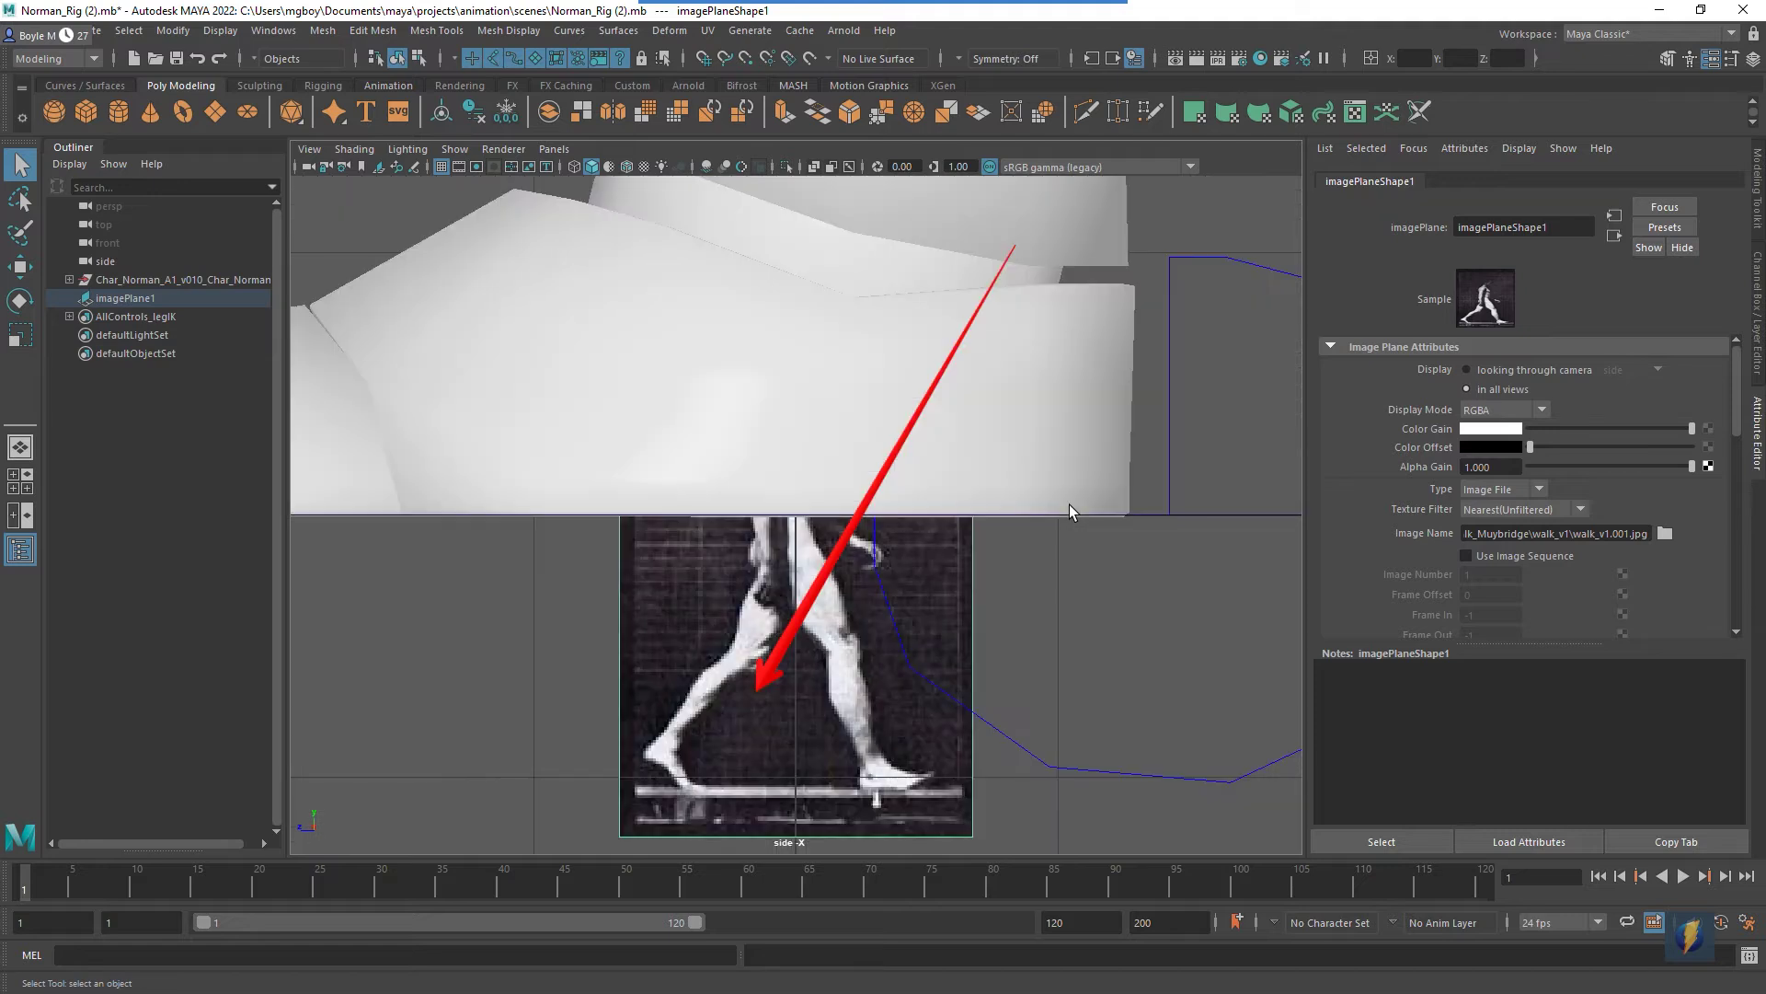
{"action": "scroll", "coordinate": [1066, 504], "scroll_direction": "down", "scroll_amount": 5}
{"action": "scroll", "coordinate": [1064, 504], "scroll_direction": "up", "scroll_amount": 1}
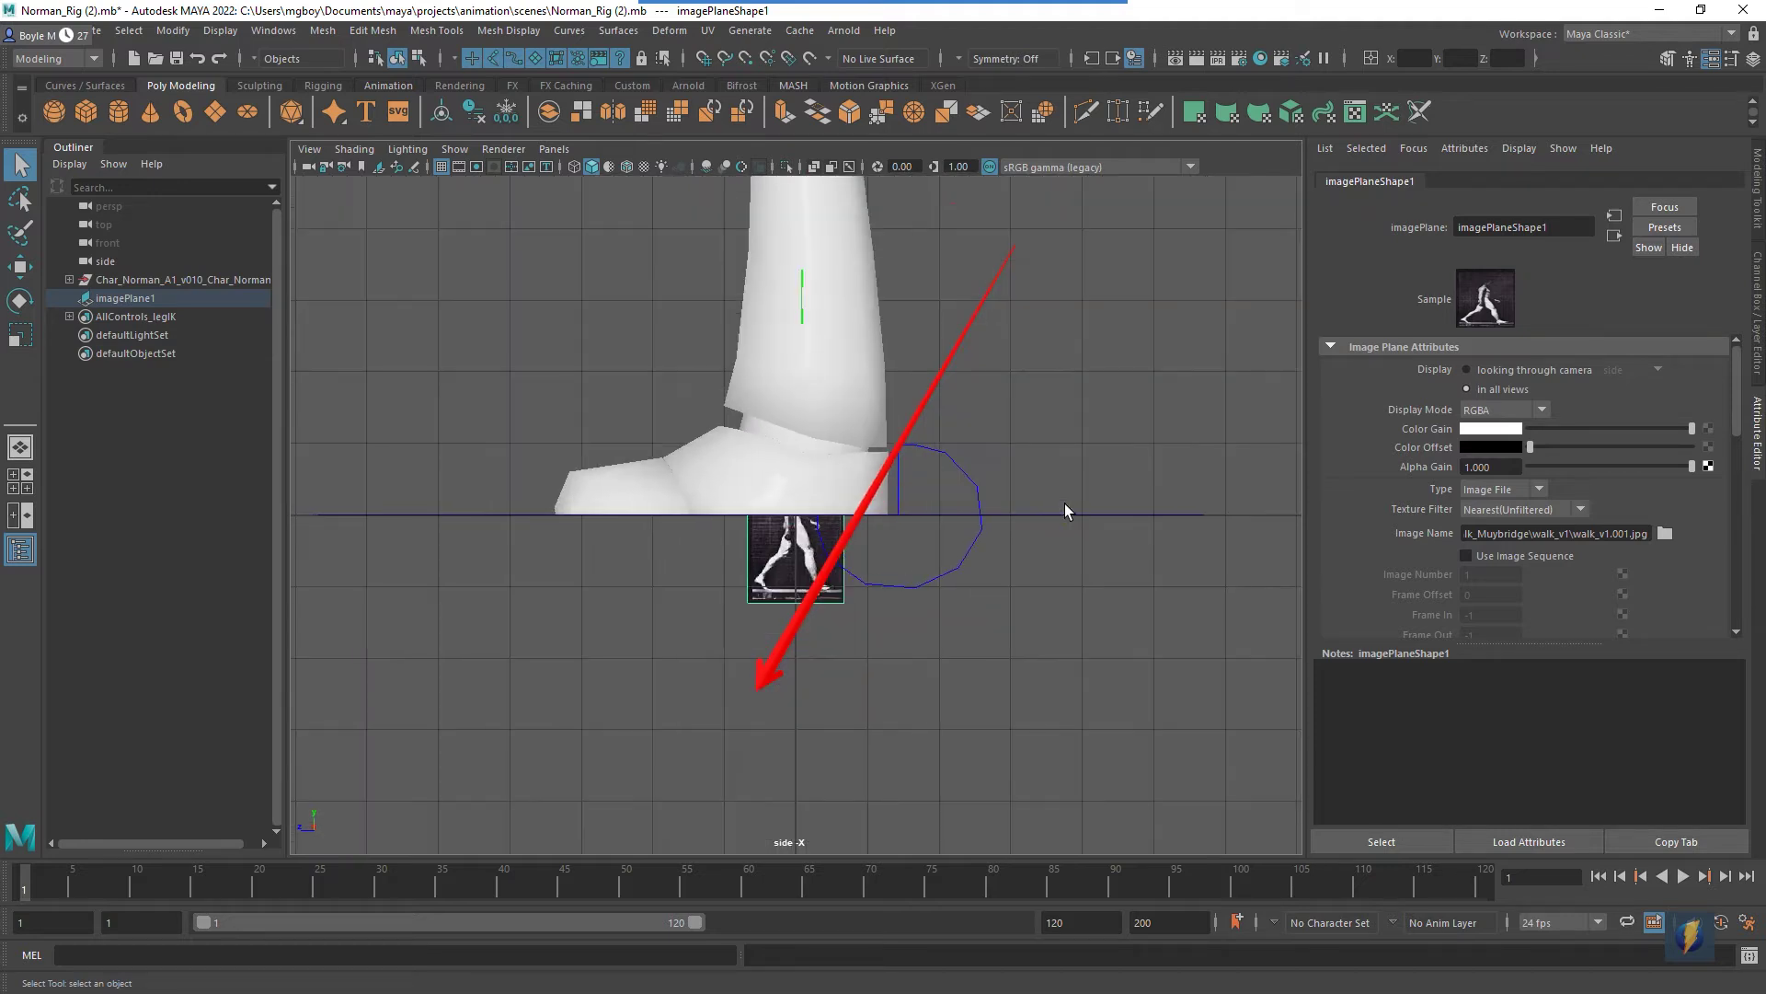
{"action": "key", "text": "w"}
{"action": "left_click_drag", "start_coordinate": [713, 506], "coordinate": [961, 510]}
{"action": "middle_click_drag", "start_coordinate": [1133, 487], "coordinate": [876, 446], "text": "alt"}
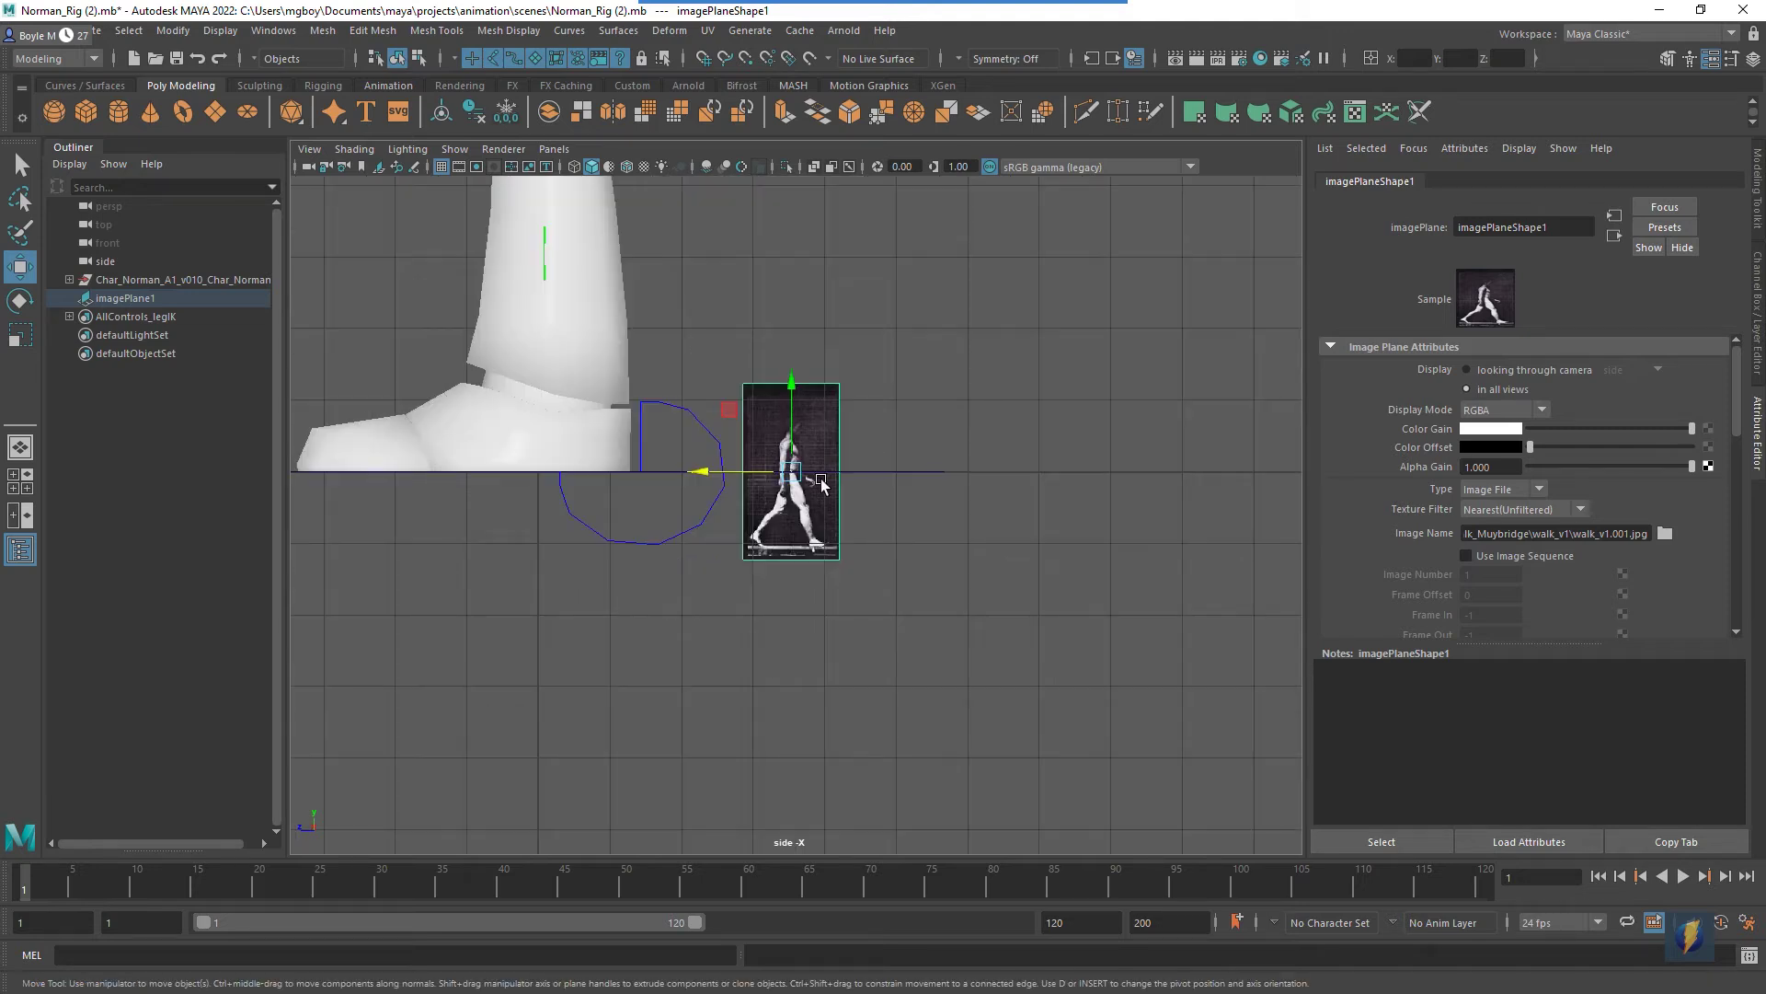
{"action": "scroll", "coordinate": [1088, 500], "scroll_direction": "up", "scroll_amount": 5}
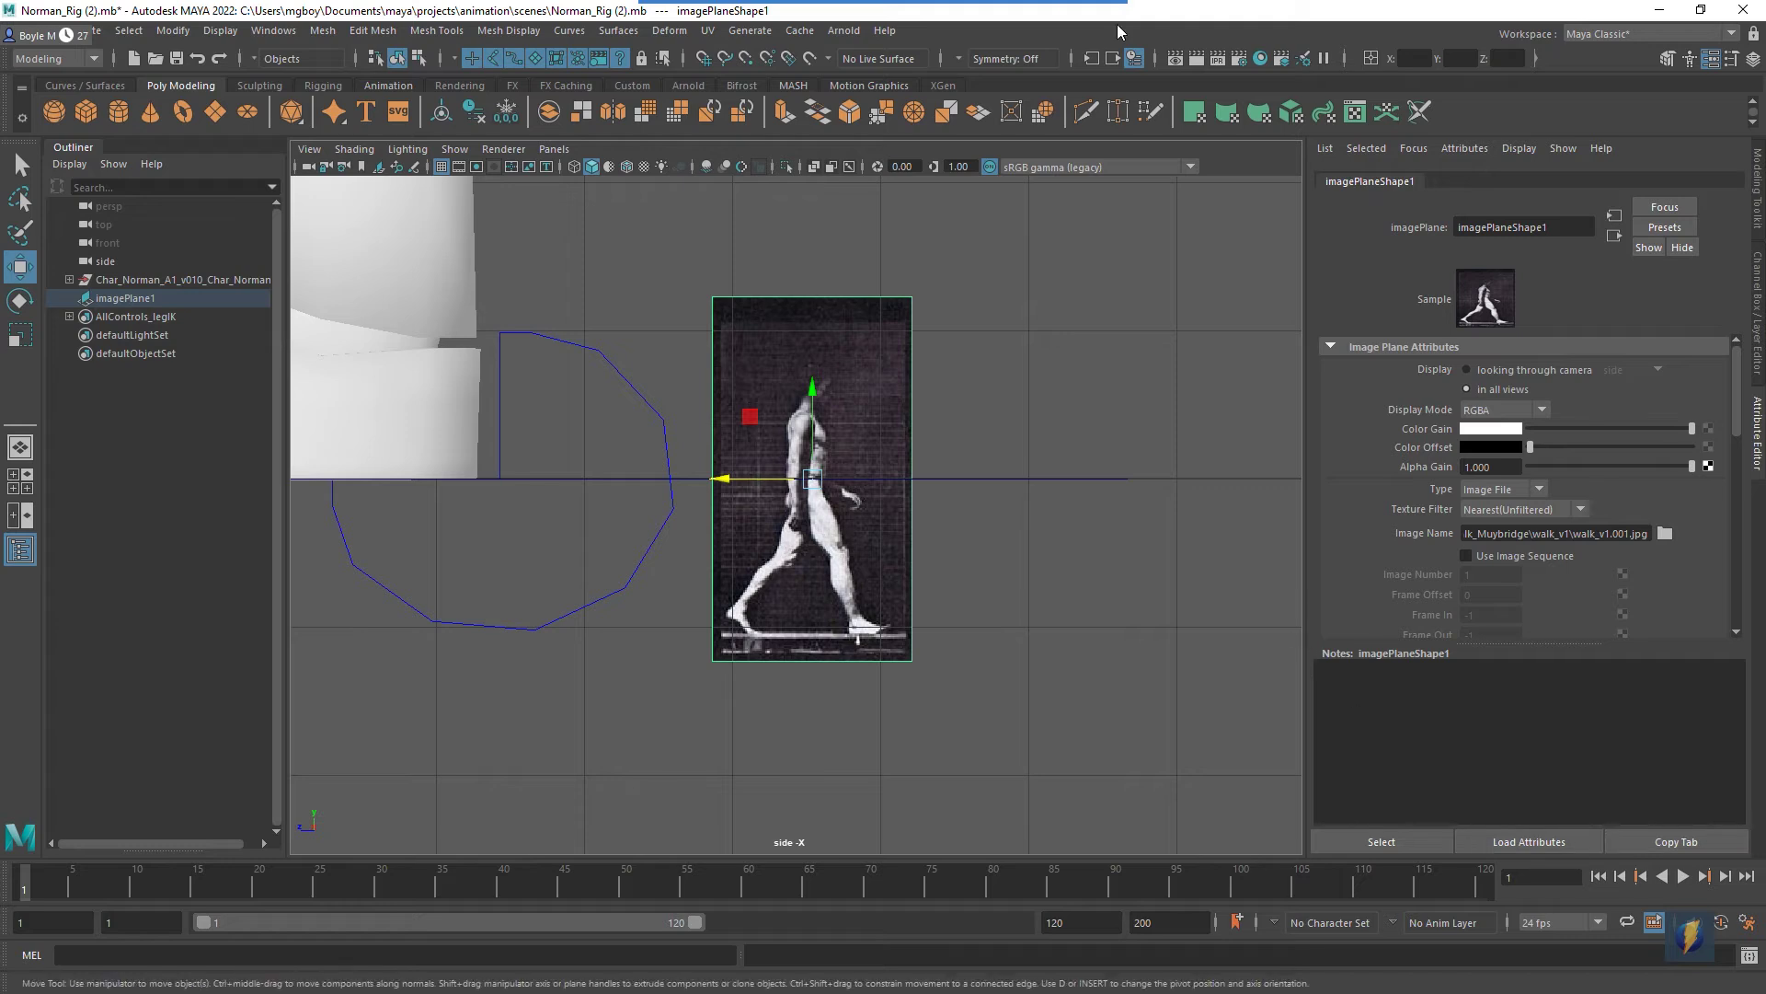
{"action": "left_click", "coordinate": [1086, 377]}
{"action": "mouse_move", "coordinate": [1012, 291]}
{"action": "left_mouse_down"}
{"action": "mouse_move", "coordinate": [1411, 704]}
{"action": "mouse_move", "coordinate": [1683, 860]}
{"action": "mouse_move", "coordinate": [1687, 883]}
{"action": "left_mouse_up"}
{"action": "left_click", "coordinate": [1685, 877]}
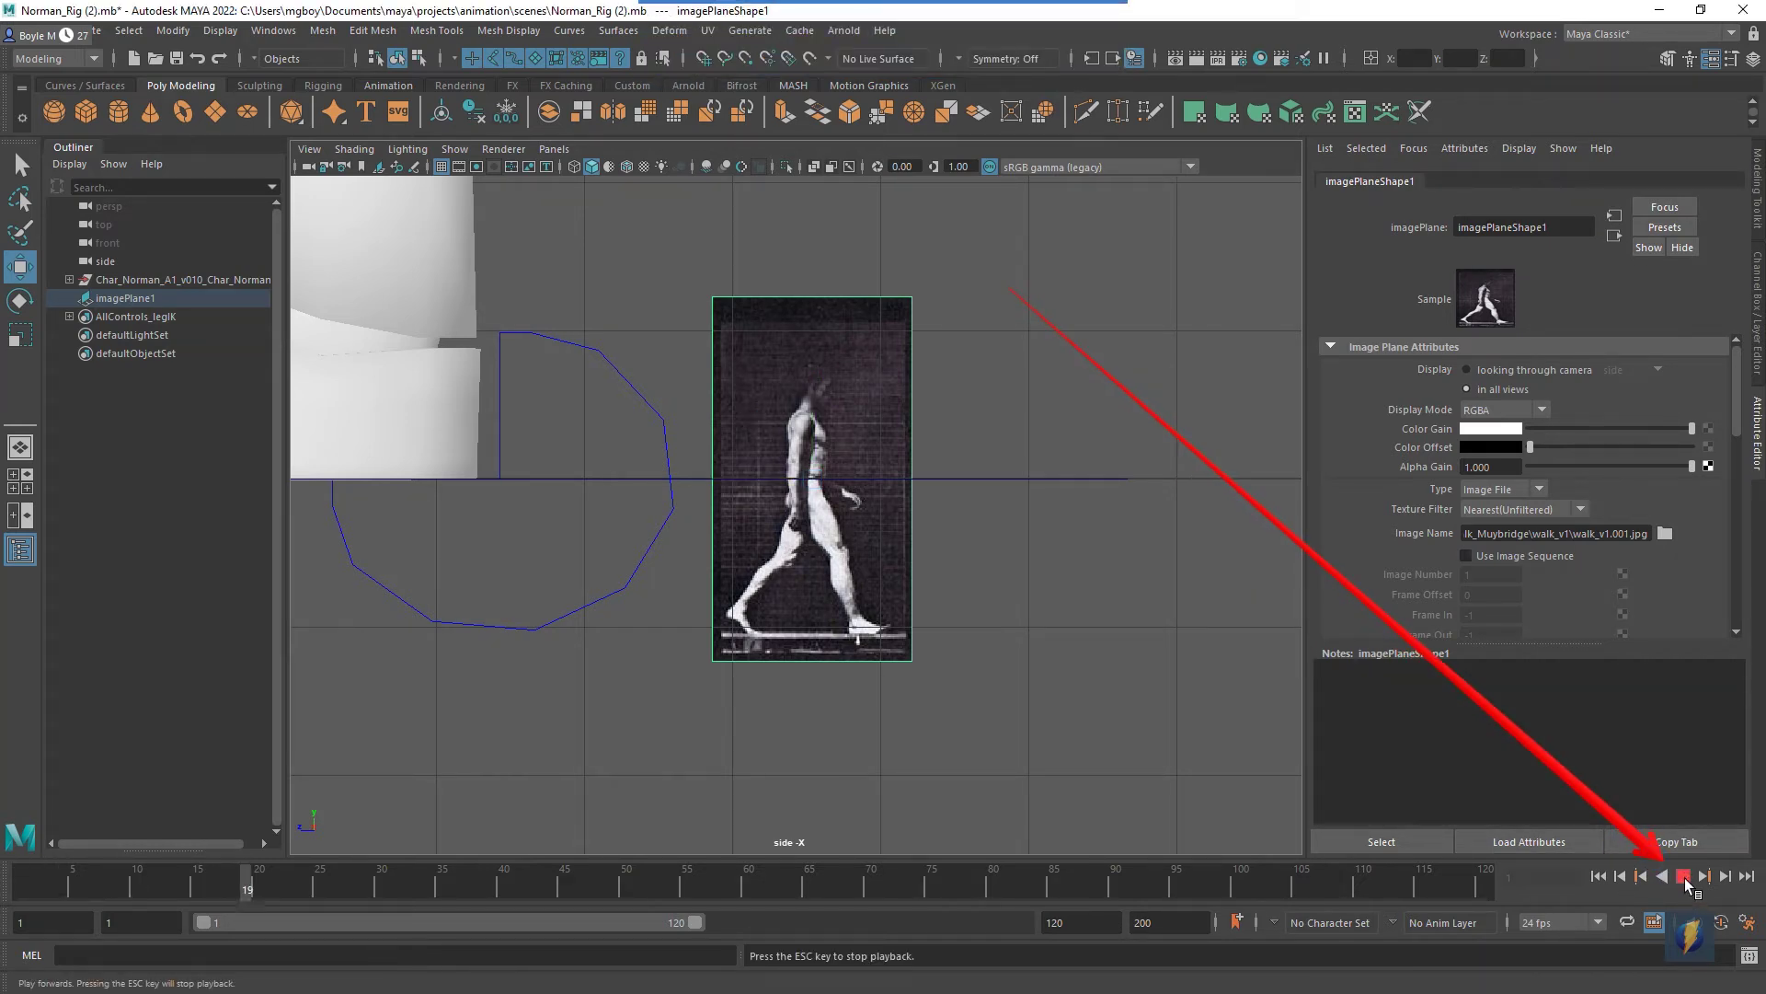
{"action": "left_click", "coordinate": [1685, 878]}
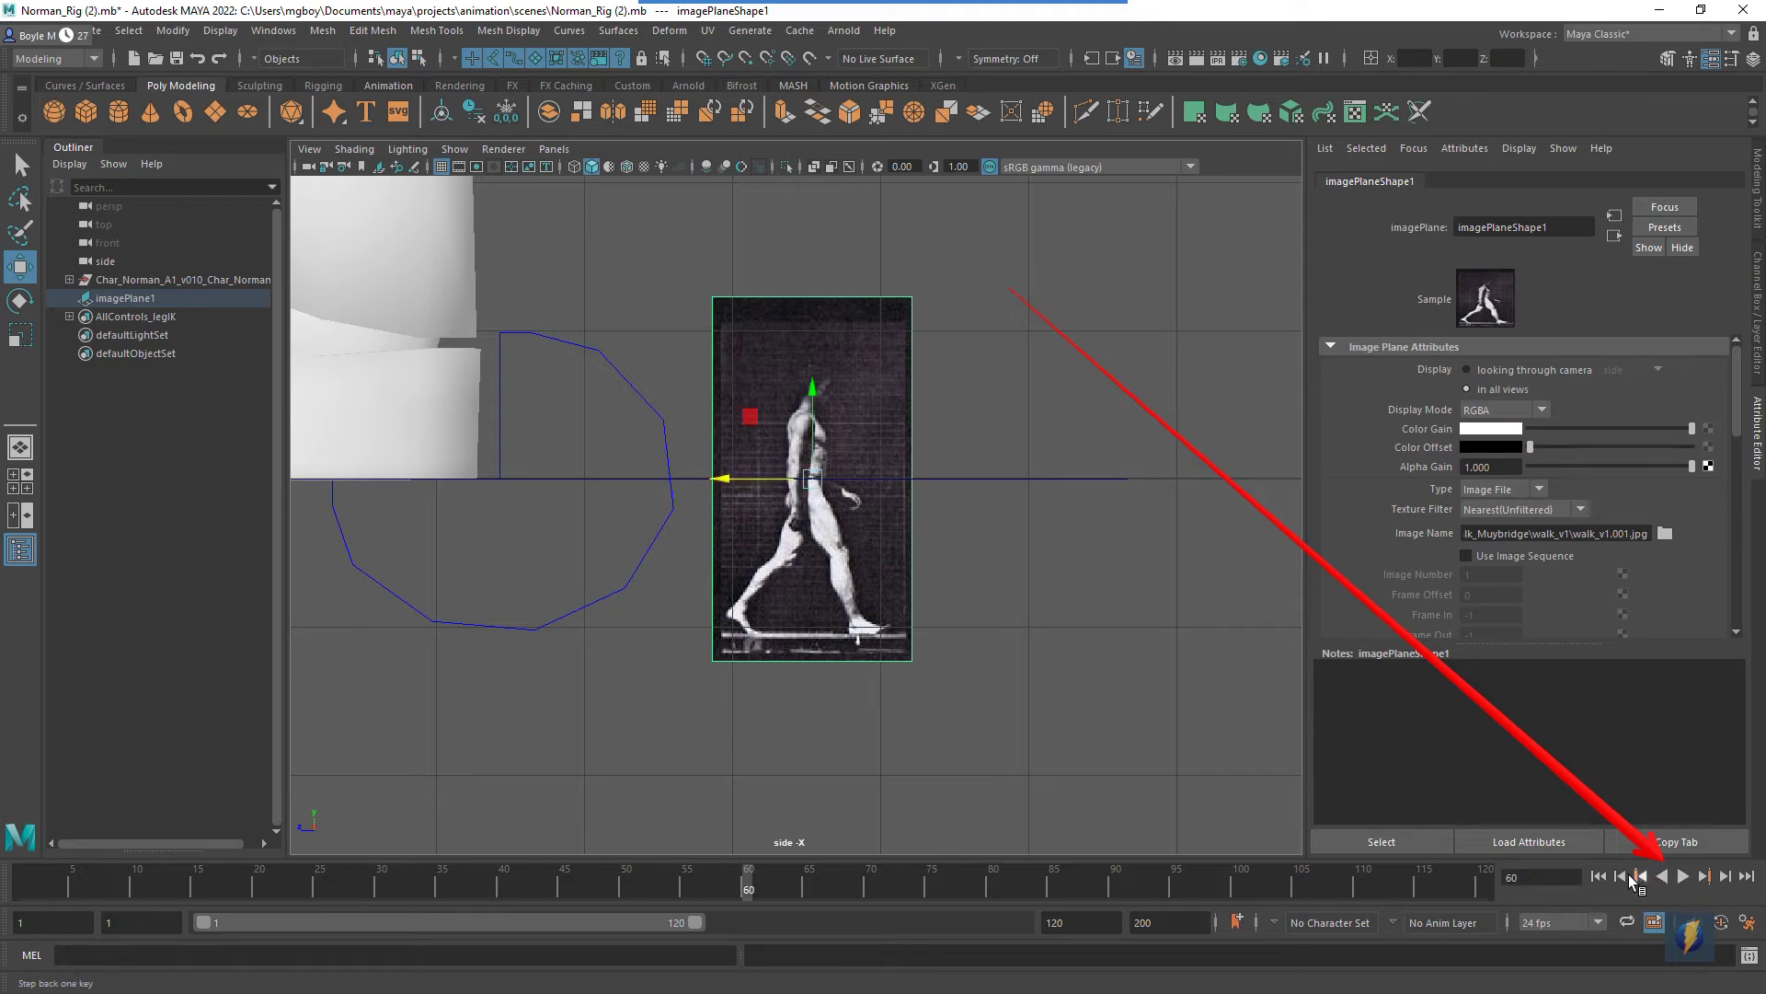
{"action": "left_click", "coordinate": [1605, 879]}
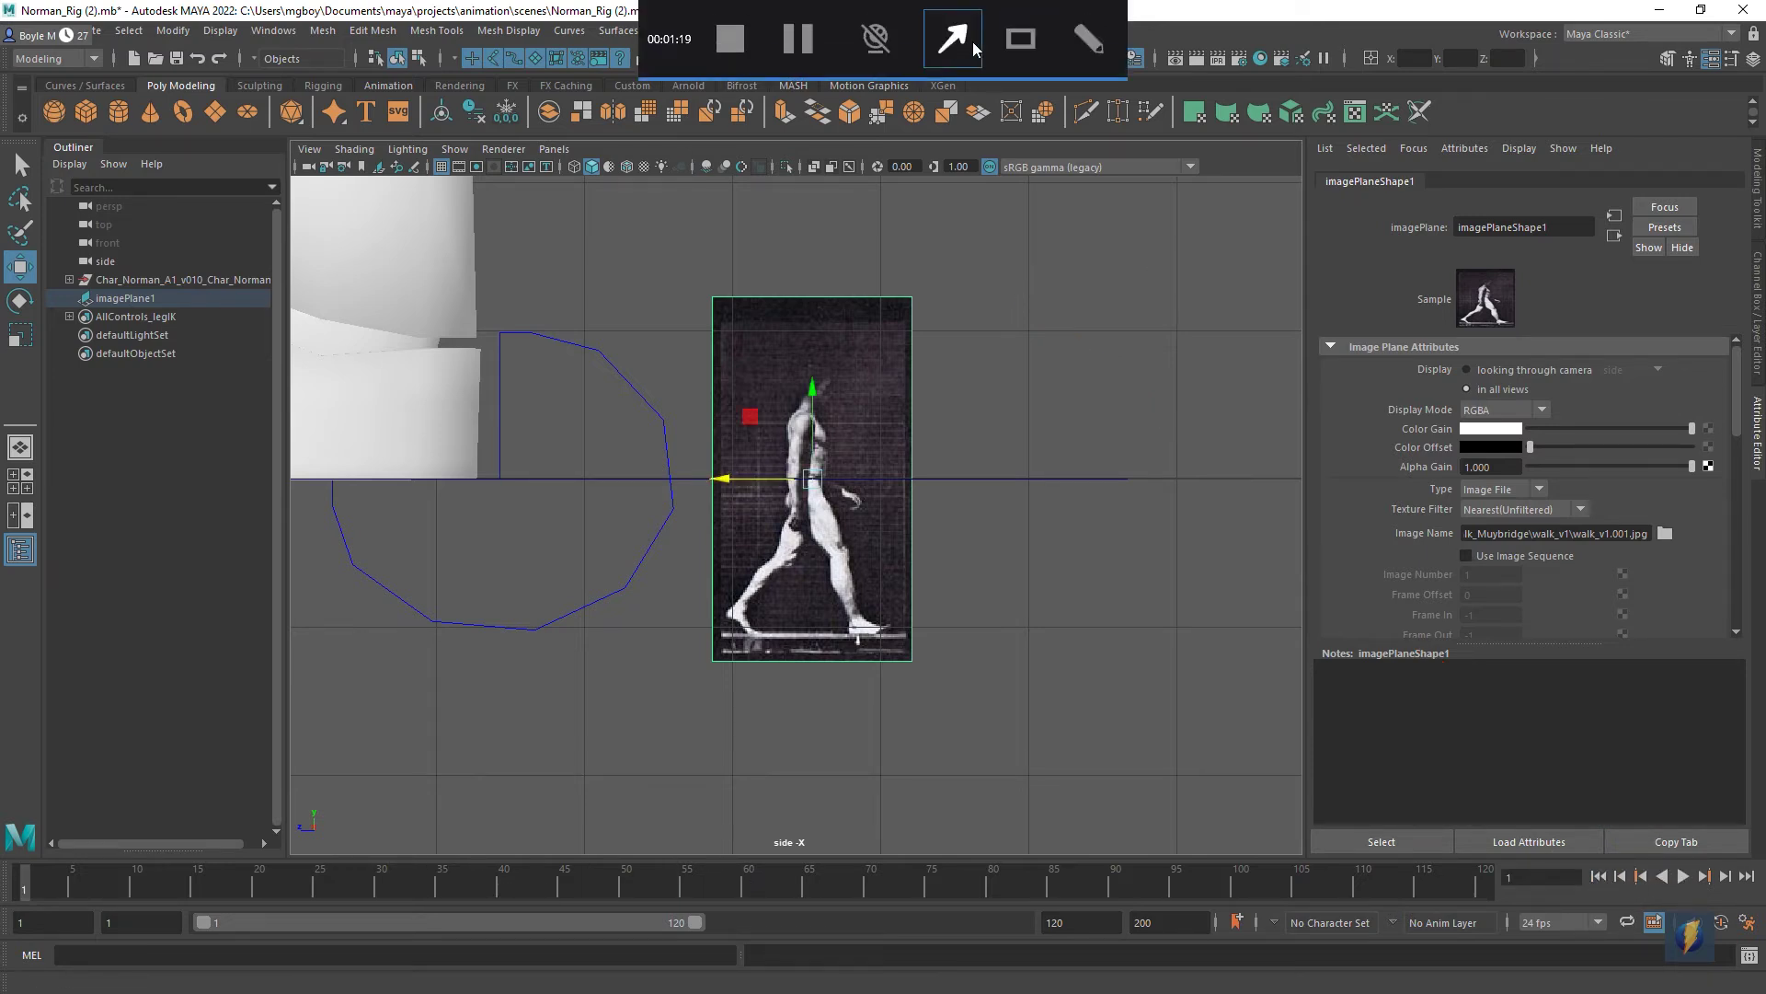
{"action": "left_click", "coordinate": [1056, 249]}
{"action": "mouse_move", "coordinate": [1056, 248]}
{"action": "left_mouse_down"}
{"action": "mouse_move", "coordinate": [1126, 302]}
{"action": "mouse_move", "coordinate": [1313, 209]}
{"action": "mouse_move", "coordinate": [461, 212]}
{"action": "mouse_move", "coordinate": [225, 285]}
{"action": "mouse_move", "coordinate": [902, 175]}
{"action": "mouse_move", "coordinate": [1371, 258]}
{"action": "mouse_move", "coordinate": [1390, 304]}
{"action": "mouse_move", "coordinate": [1389, 524]}
{"action": "mouse_move", "coordinate": [1458, 561]}
{"action": "mouse_move", "coordinate": [1431, 548]}
{"action": "mouse_move", "coordinate": [1480, 545]}
{"action": "mouse_move", "coordinate": [1440, 539]}
{"action": "left_mouse_up"}
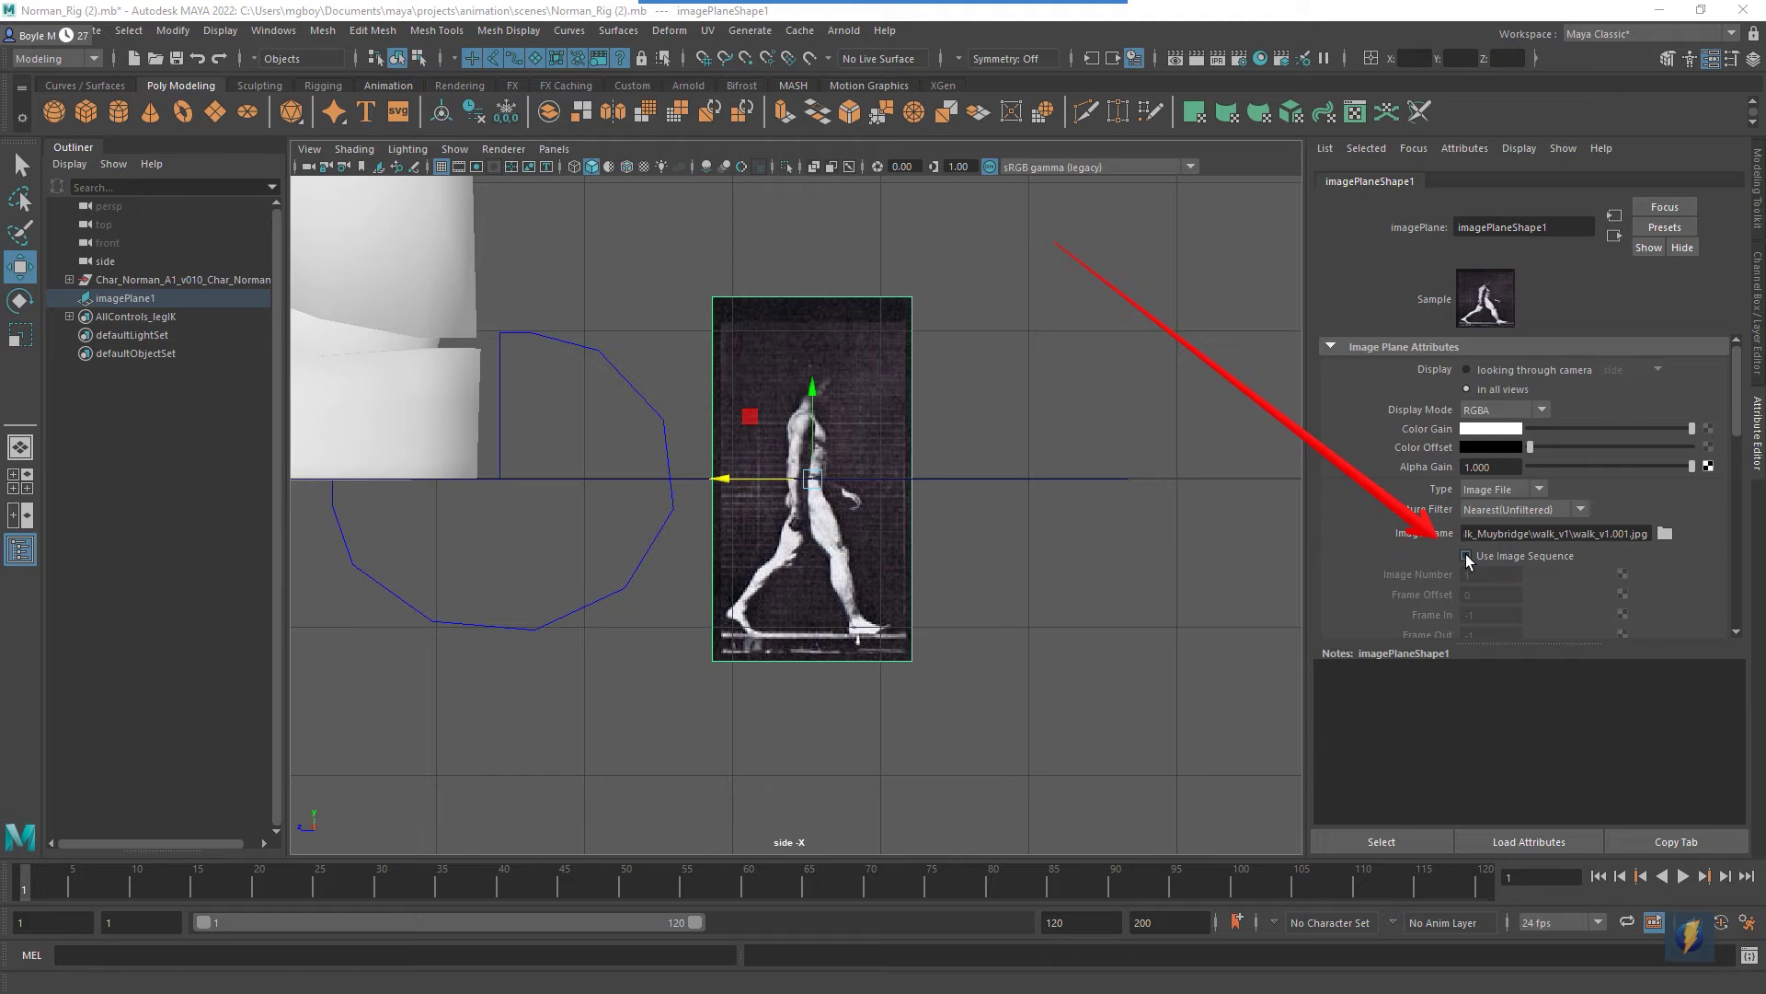
{"action": "left_click", "coordinate": [1467, 556]}
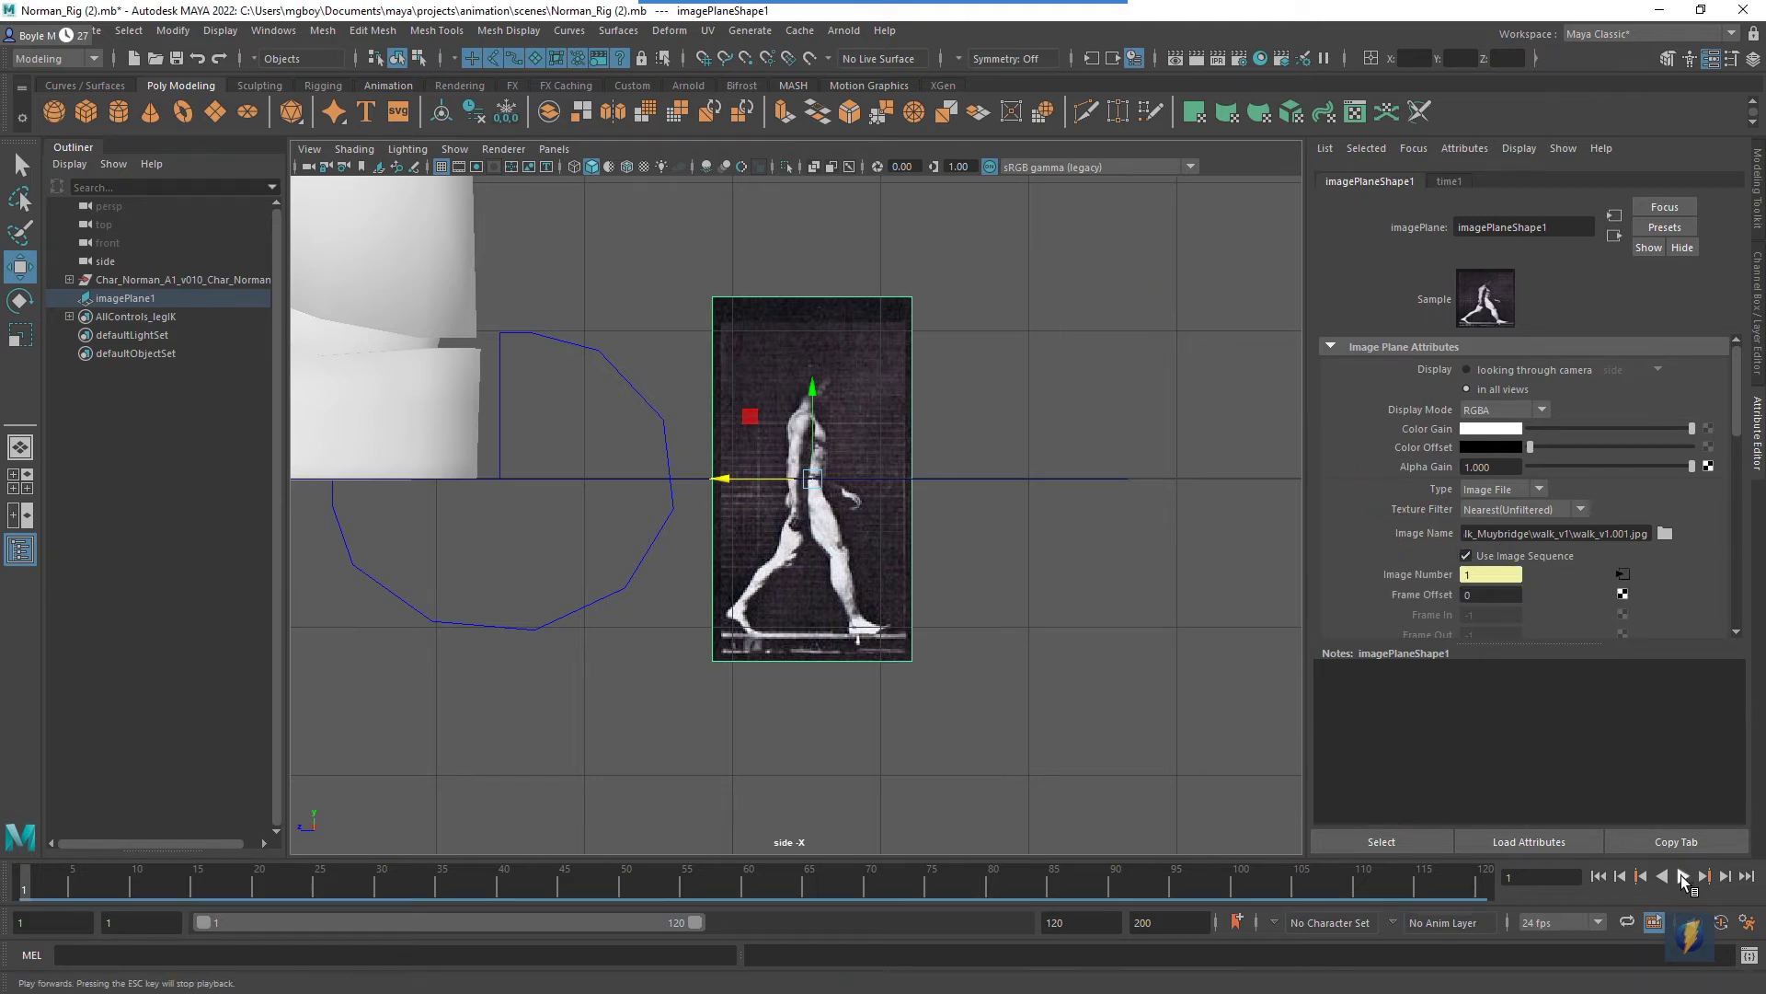
{"action": "left_click", "coordinate": [1684, 876]}
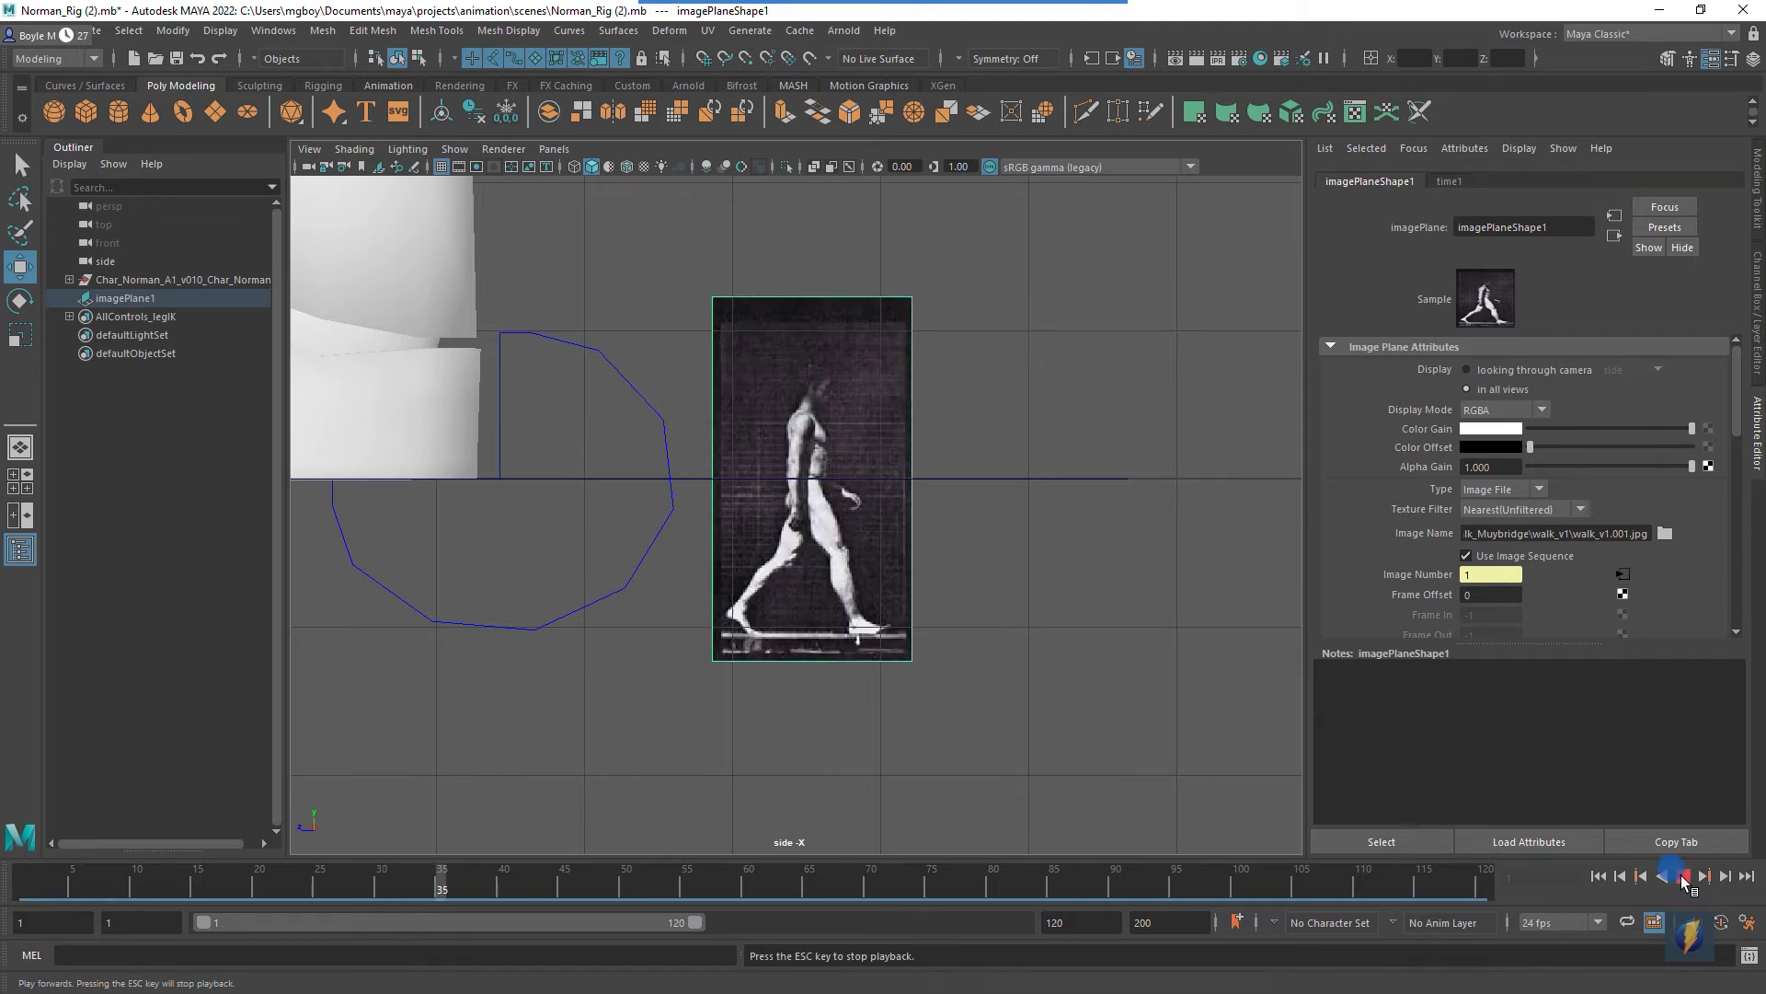
{"action": "left_click", "coordinate": [1684, 876]}
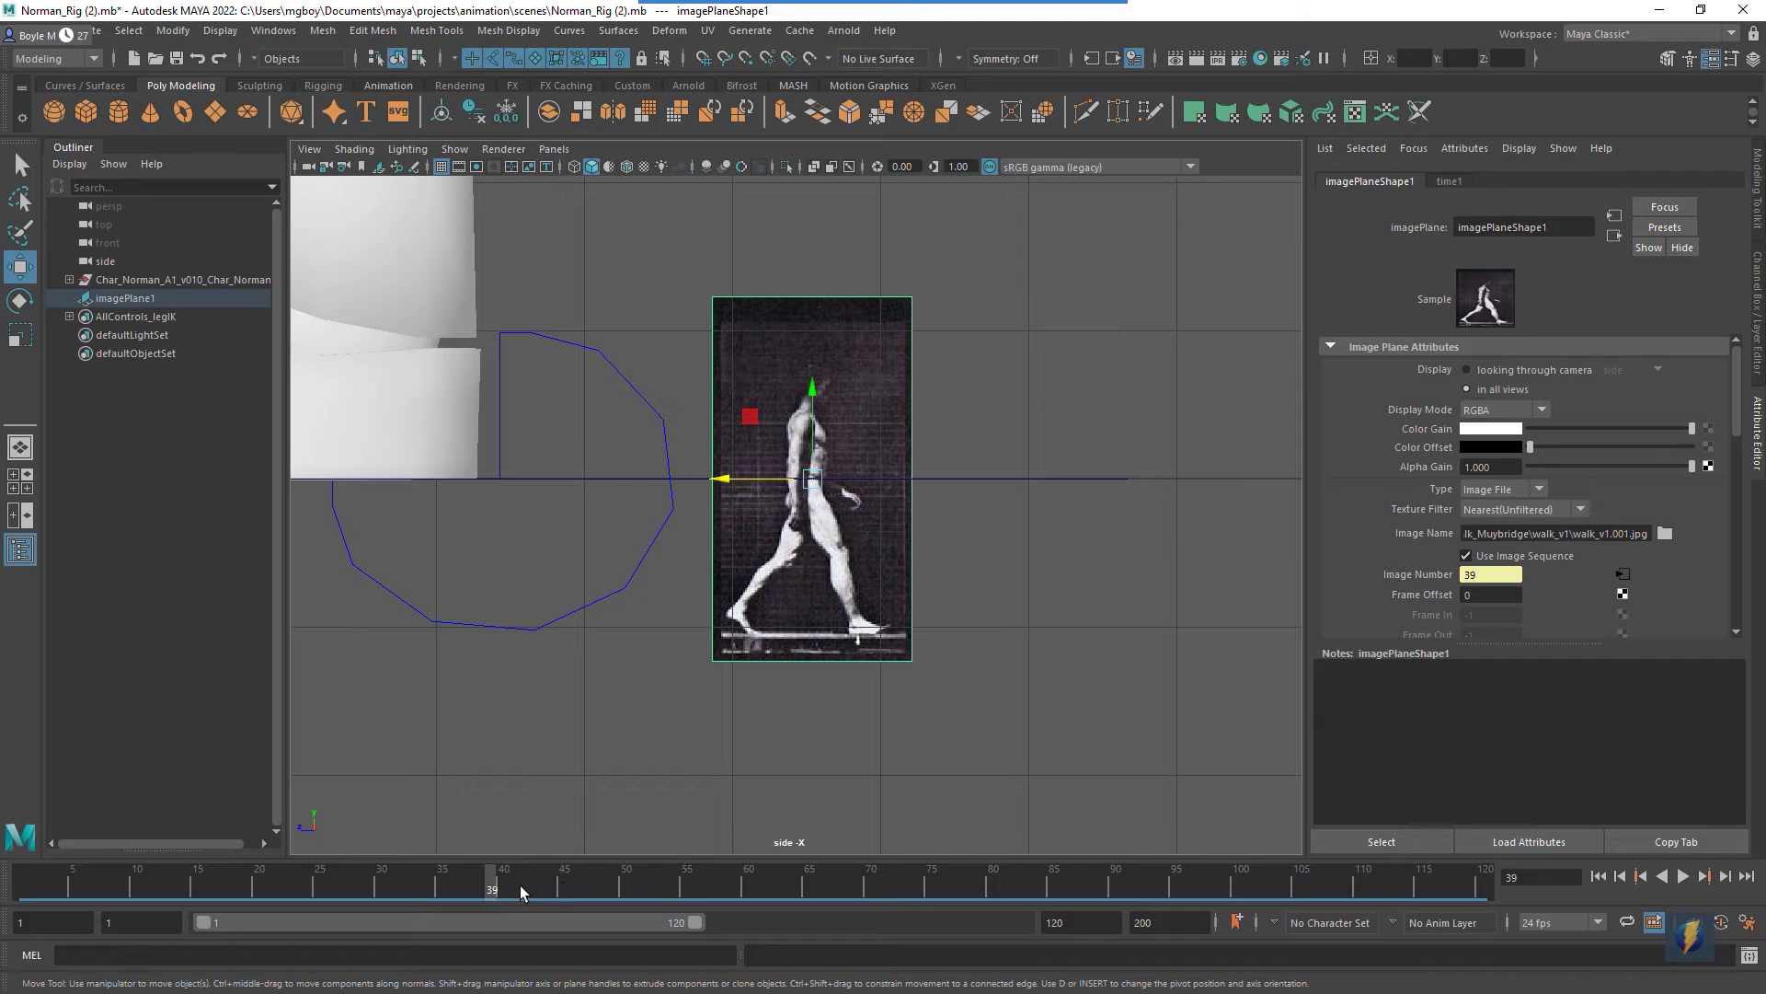
{"action": "left_click_drag", "start_coordinate": [488, 885], "coordinate": [18, 855]}
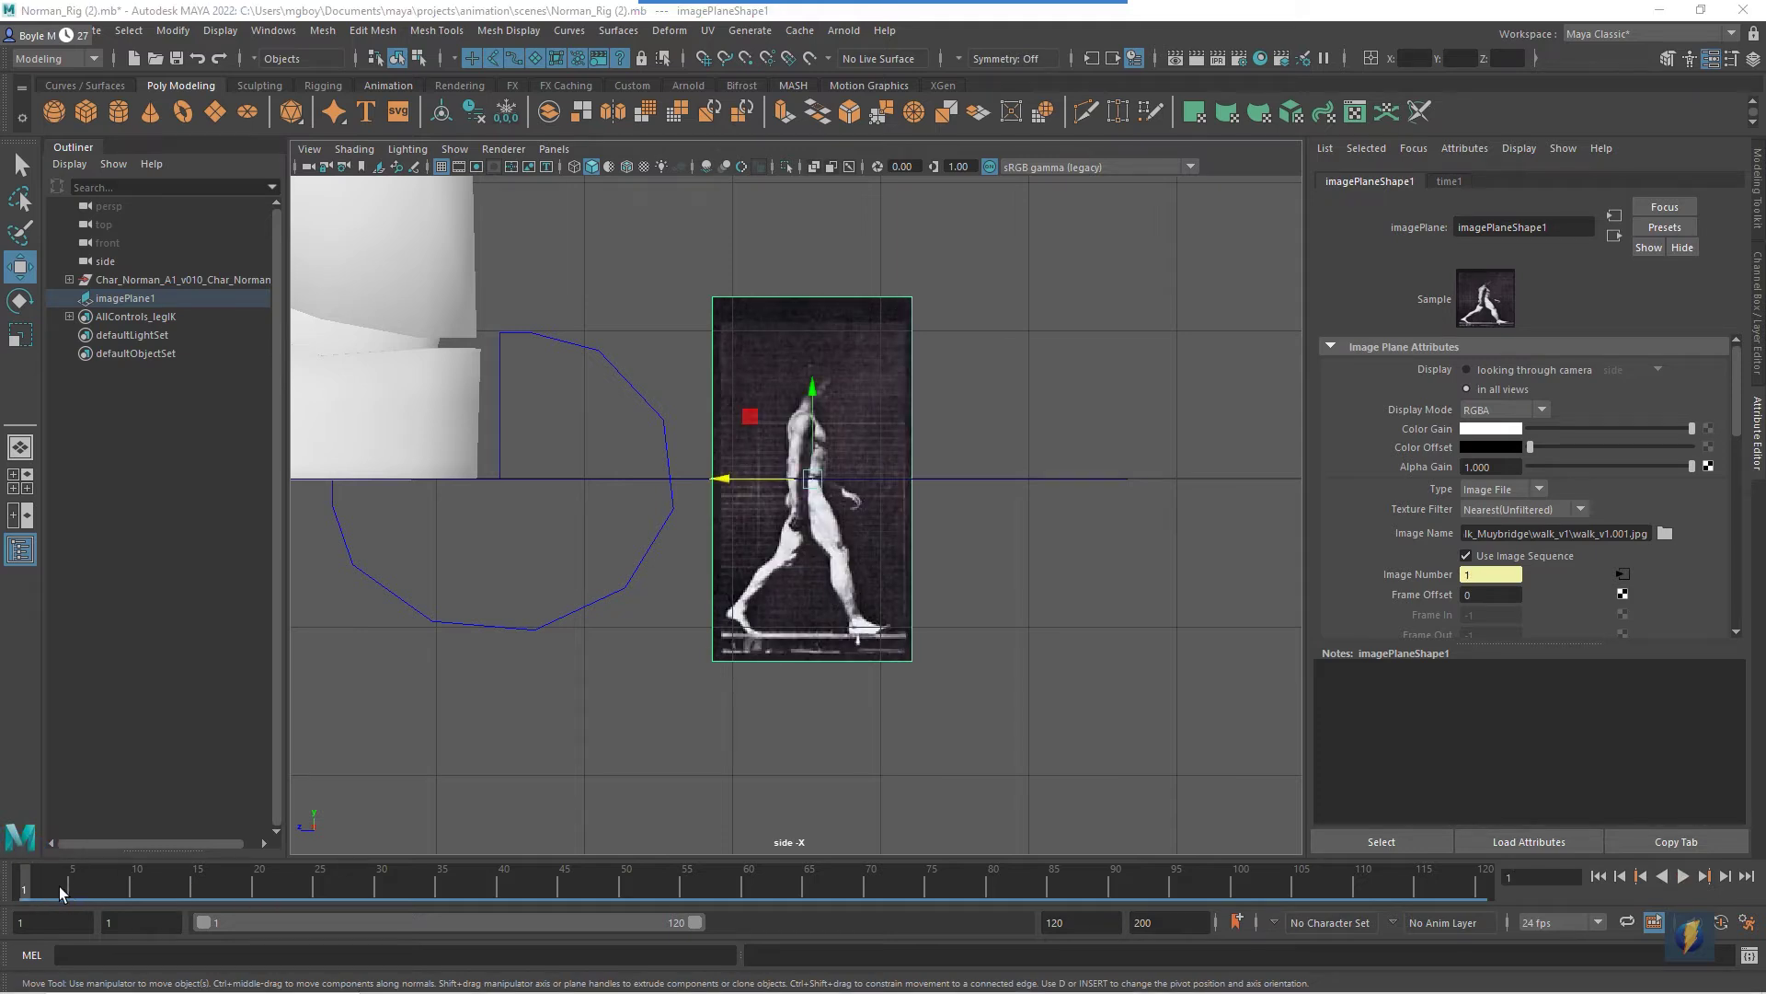
{"action": "mouse_move", "coordinate": [25, 886]}
{"action": "left_mouse_down"}
{"action": "mouse_move", "coordinate": [184, 881]}
{"action": "mouse_move", "coordinate": [0, 888]}
{"action": "left_mouse_up"}
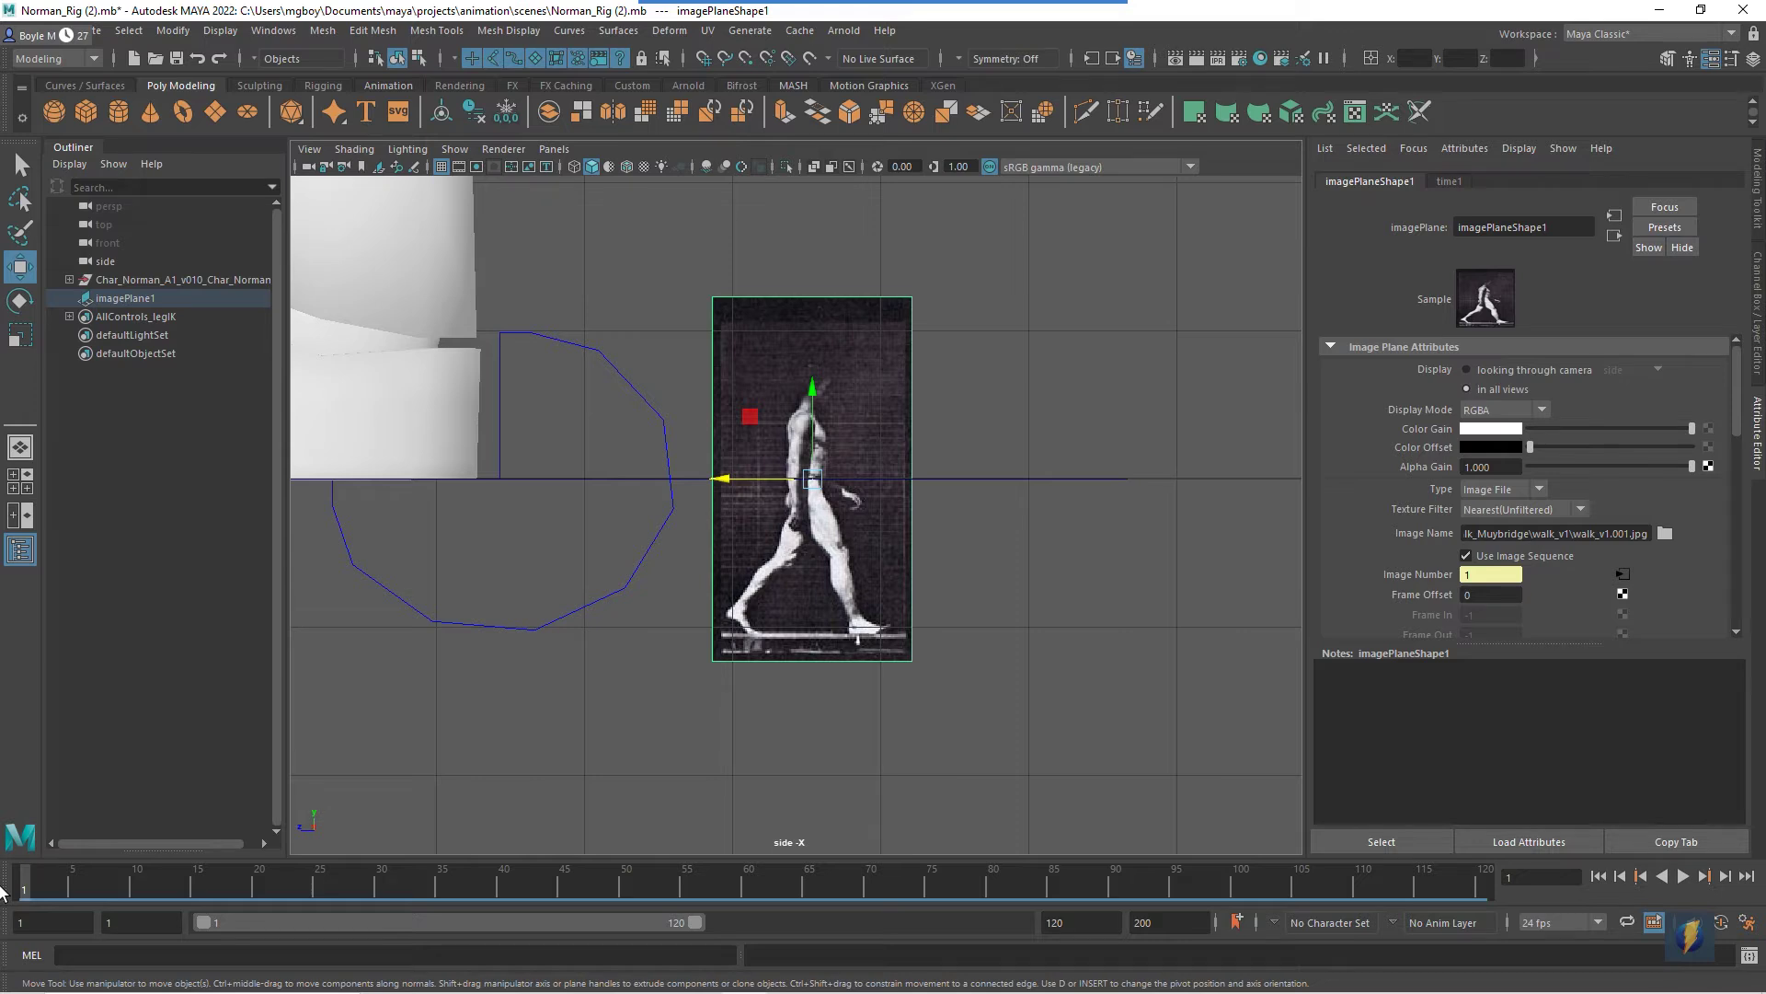
{"action": "mouse_move", "coordinate": [771, 9]}
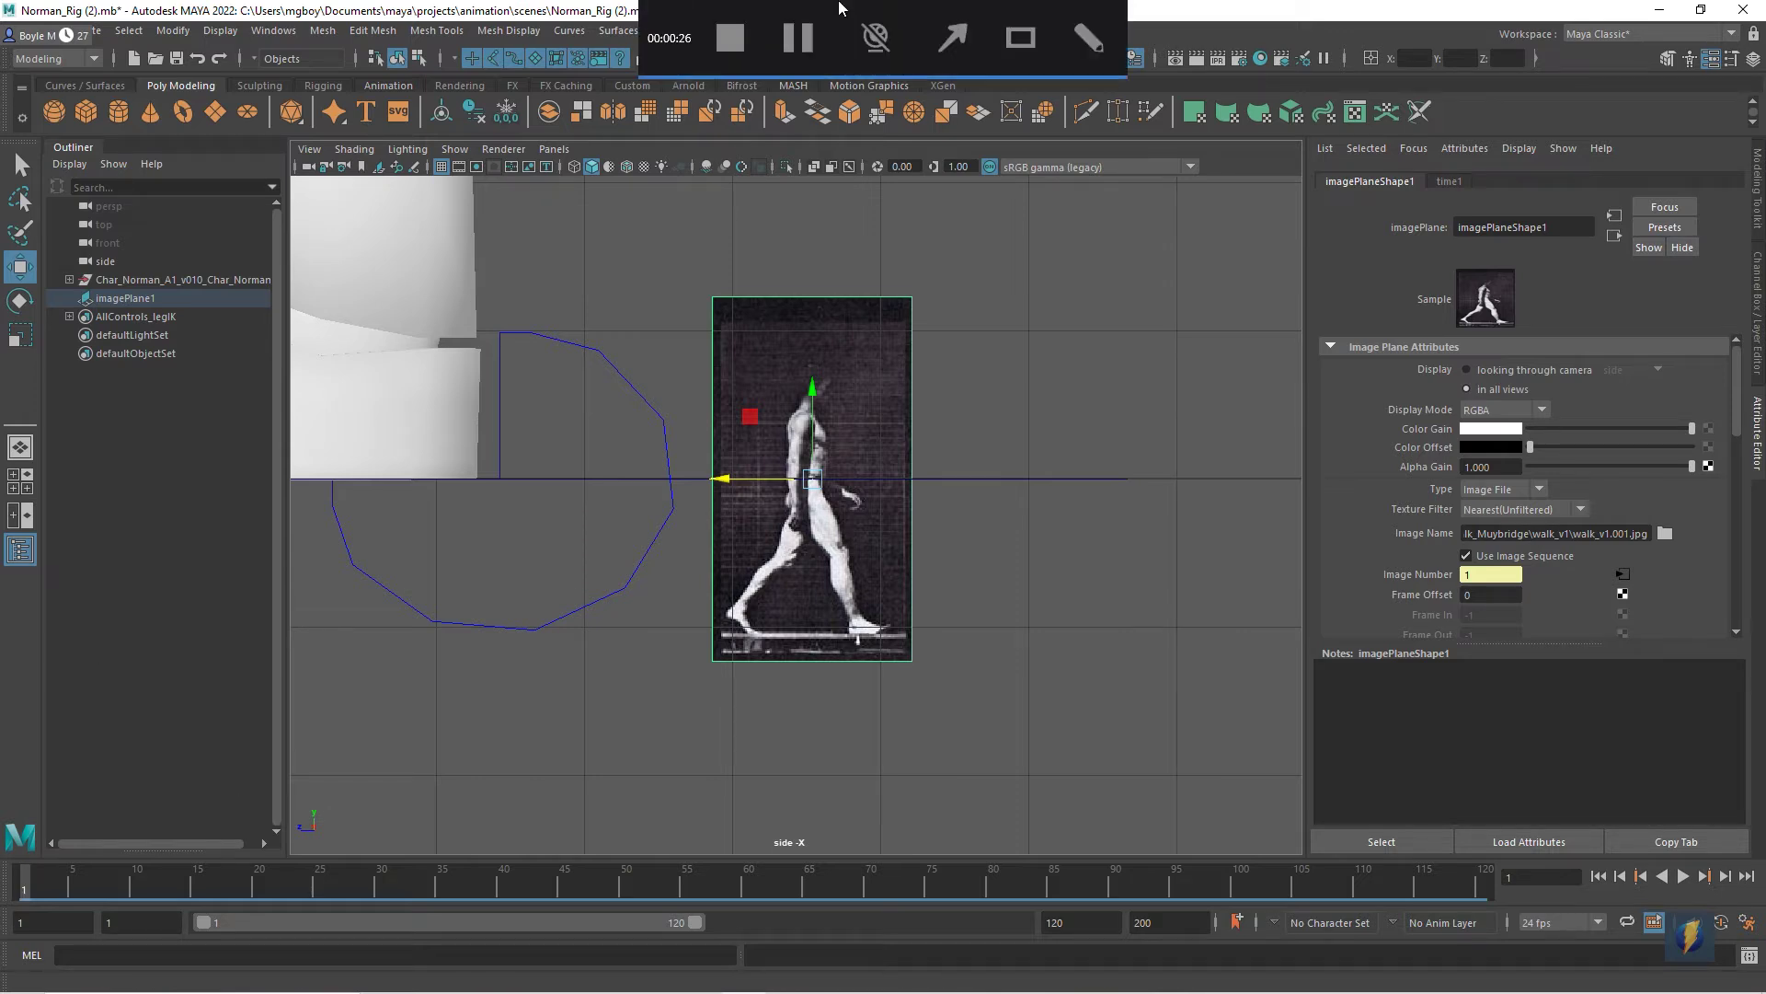
{"action": "left_click", "coordinate": [966, 35]}
{"action": "mouse_move", "coordinate": [1041, 288]}
{"action": "left_mouse_down"}
{"action": "mouse_move", "coordinate": [1353, 568]}
{"action": "mouse_move", "coordinate": [1458, 585]}
{"action": "mouse_move", "coordinate": [1399, 564]}
{"action": "mouse_move", "coordinate": [1454, 189]}
{"action": "mouse_move", "coordinate": [1340, 493]}
{"action": "mouse_move", "coordinate": [1361, 572]}
{"action": "mouse_move", "coordinate": [1491, 574]}
{"action": "mouse_move", "coordinate": [611, 445]}
{"action": "mouse_move", "coordinate": [80, 773]}
{"action": "mouse_move", "coordinate": [714, 726]}
{"action": "mouse_move", "coordinate": [1336, 515]}
{"action": "mouse_move", "coordinate": [1361, 563]}
{"action": "left_mouse_up"}
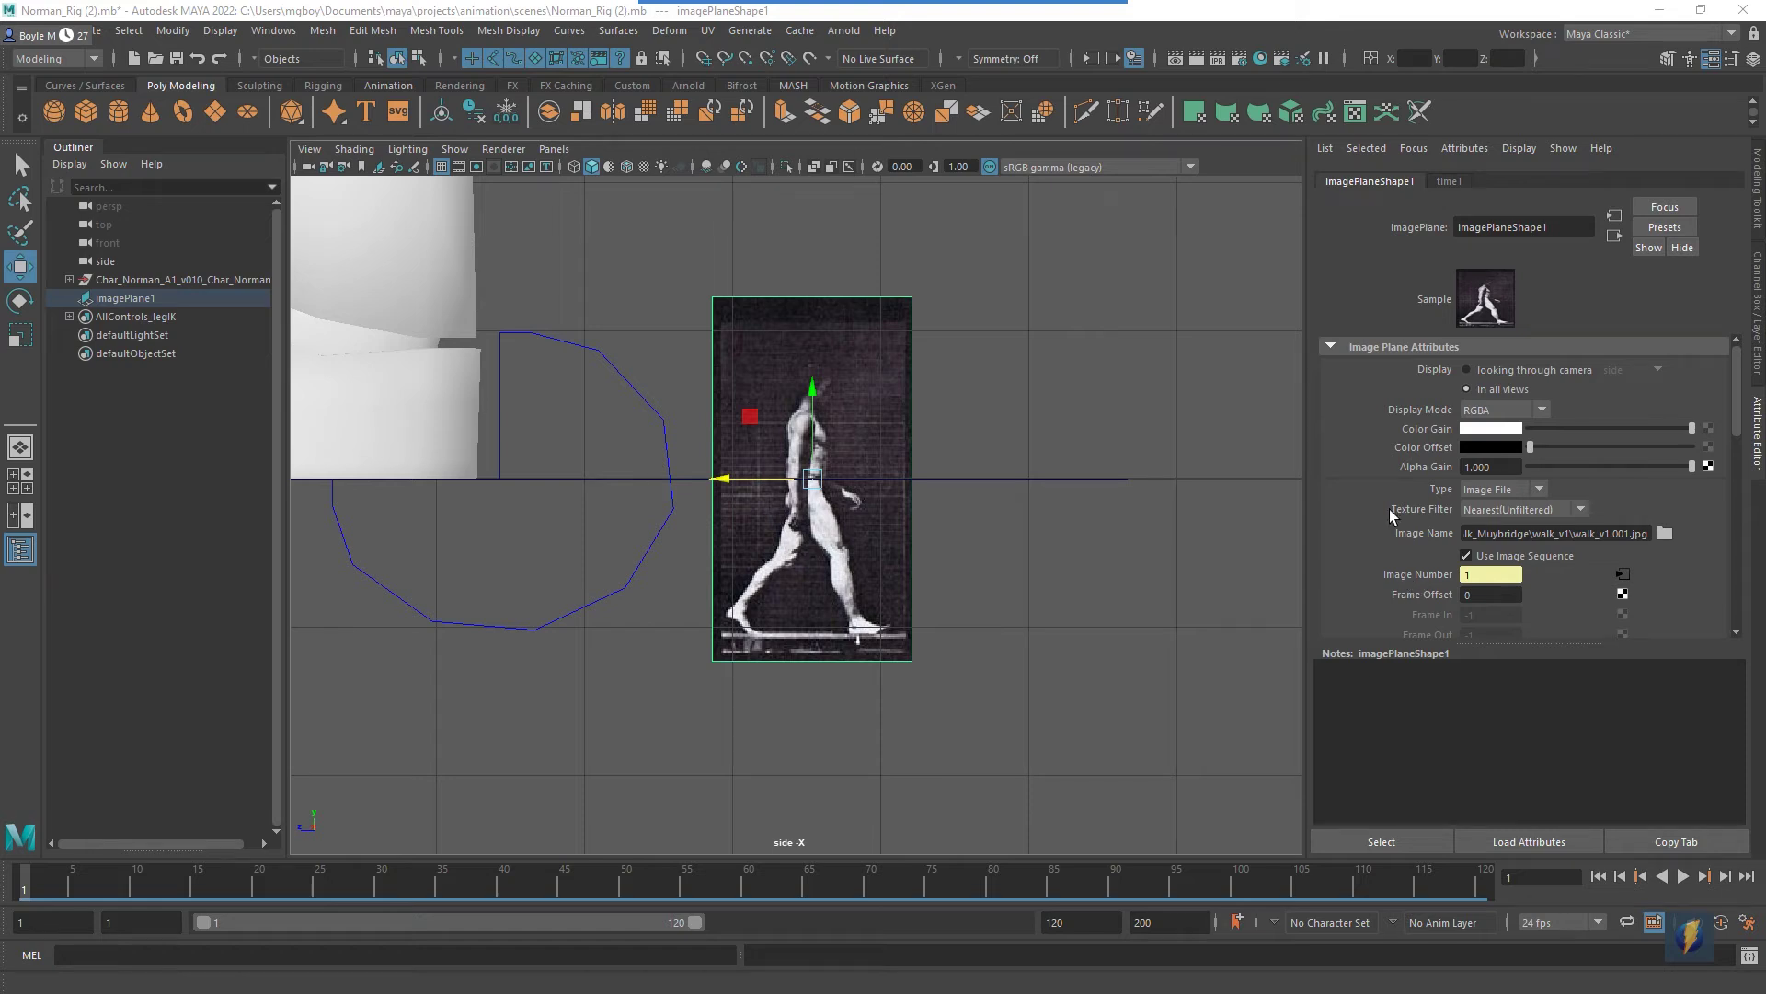
Break the Image Number connection, then scrub ahead to confirm walk_v1.001.jpg stays fixed.
{"action": "right_click", "coordinate": [1402, 576]}
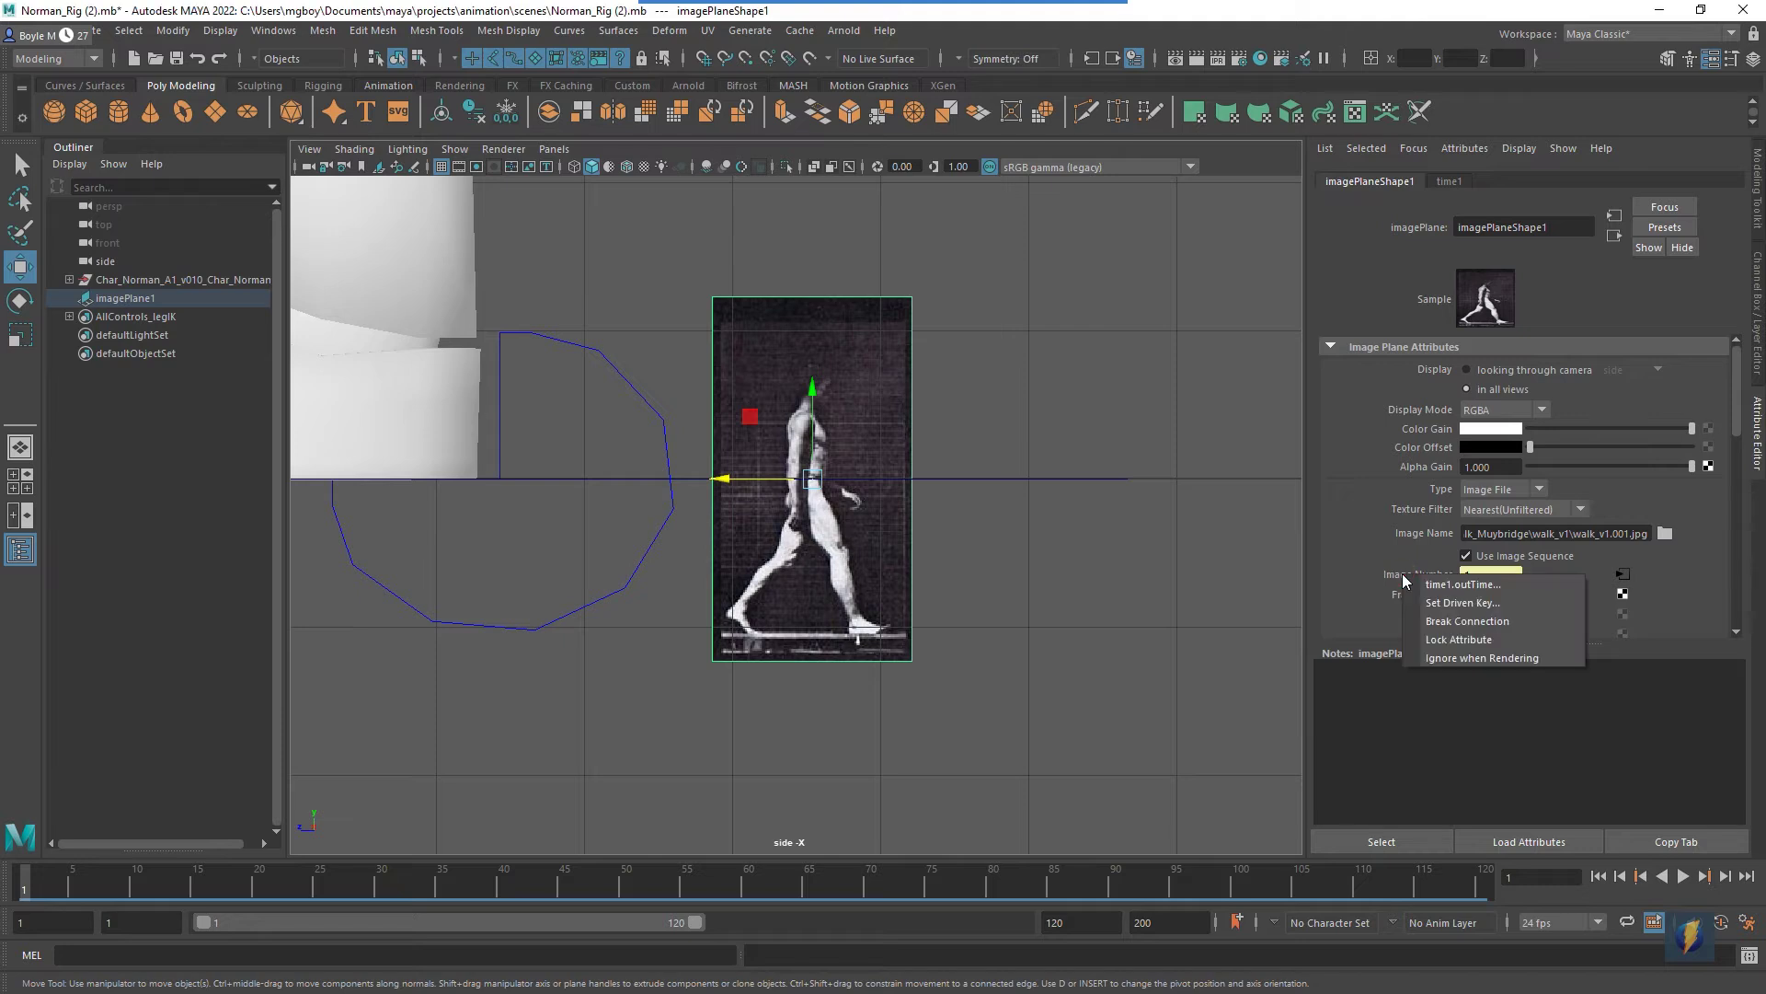
{"action": "left_click", "coordinate": [1460, 622]}
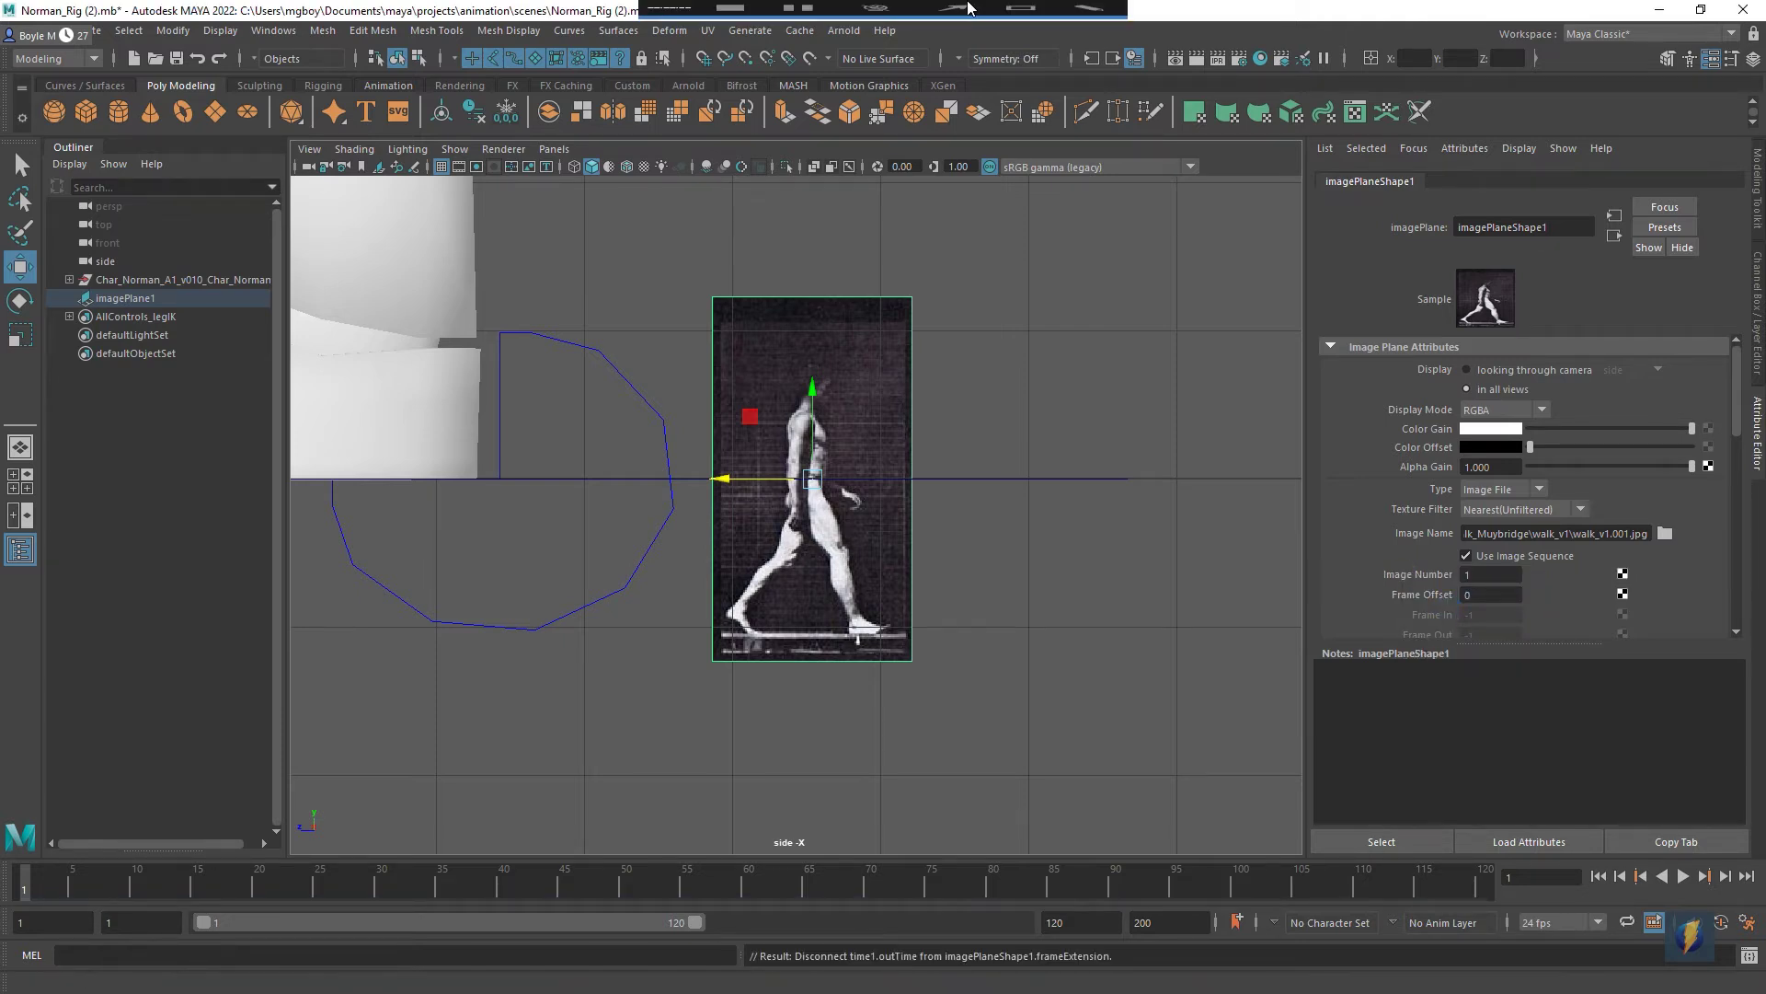
{"action": "mouse_move", "coordinate": [1089, 410]}
{"action": "left_mouse_down"}
{"action": "mouse_move", "coordinate": [1486, 187]}
{"action": "mouse_move", "coordinate": [1268, 276]}
{"action": "mouse_move", "coordinate": [1203, 339]}
{"action": "mouse_move", "coordinate": [1303, 502]}
{"action": "mouse_move", "coordinate": [1382, 570]}
{"action": "left_mouse_up"}
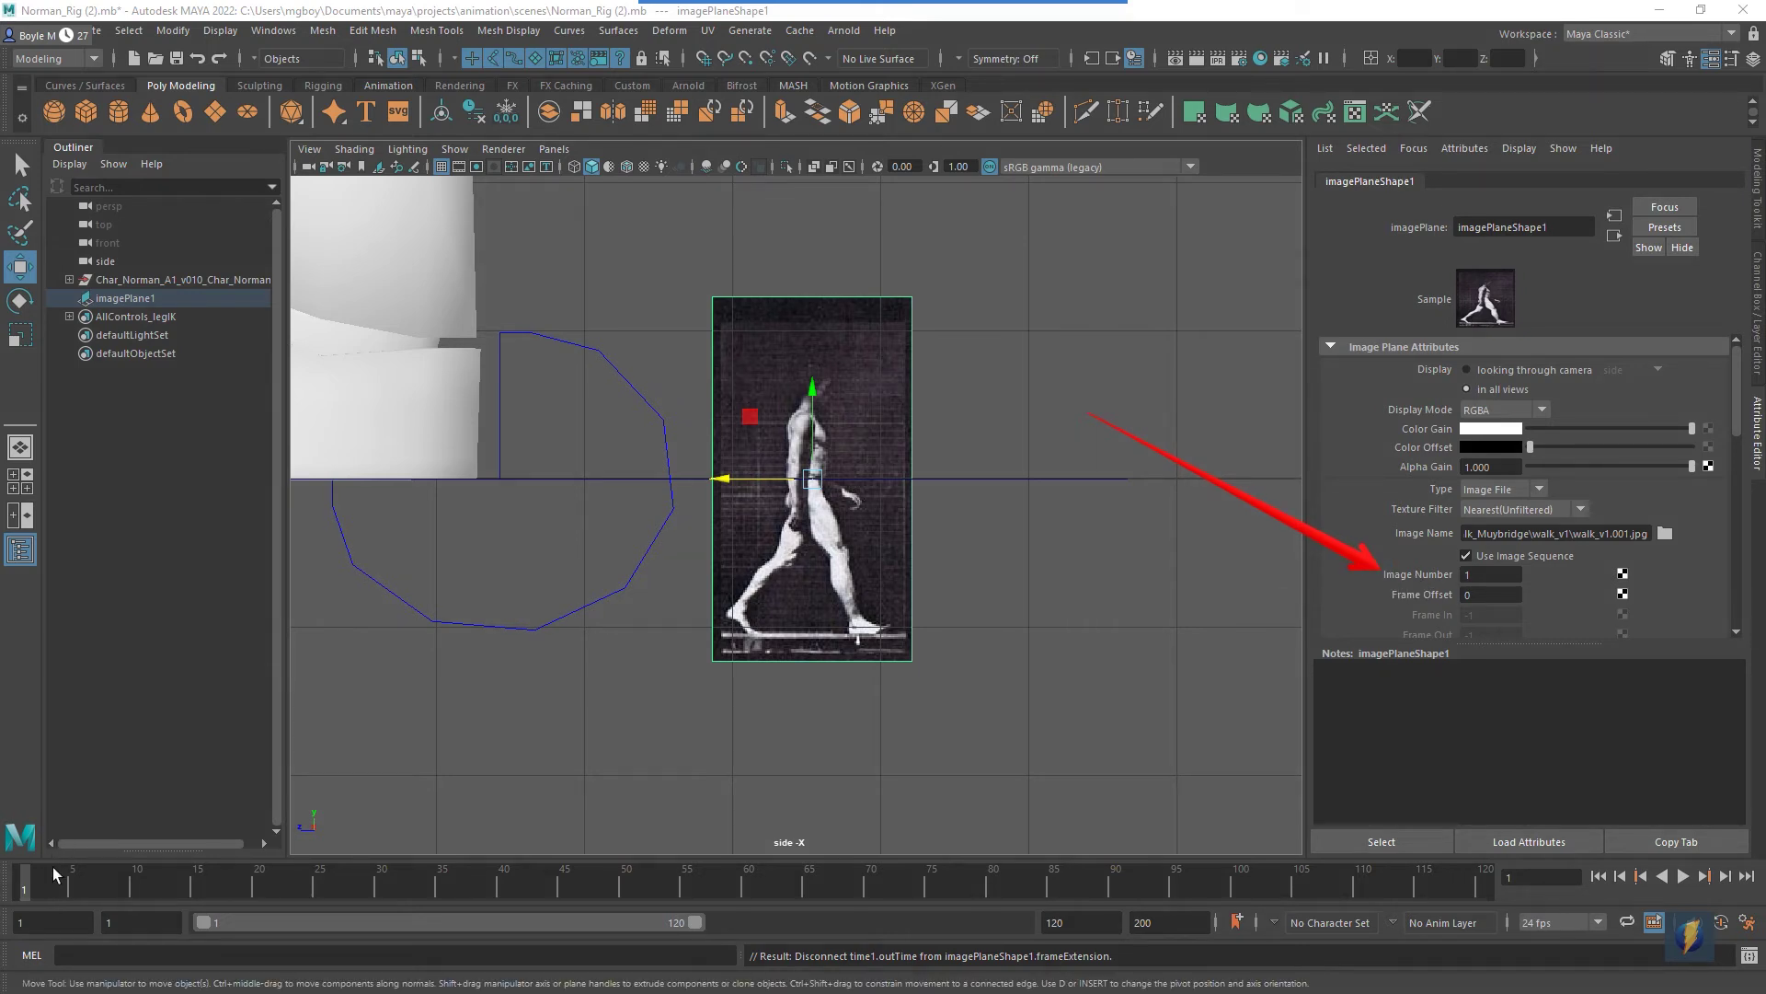
{"action": "mouse_move", "coordinate": [27, 885]}
{"action": "left_mouse_down"}
{"action": "mouse_move", "coordinate": [166, 883]}
{"action": "mouse_move", "coordinate": [57, 874]}
{"action": "mouse_move", "coordinate": [269, 836]}
{"action": "mouse_move", "coordinate": [484, 835]}
{"action": "mouse_move", "coordinate": [46, 833]}
{"action": "mouse_move", "coordinate": [5, 863]}
{"action": "left_mouse_up"}
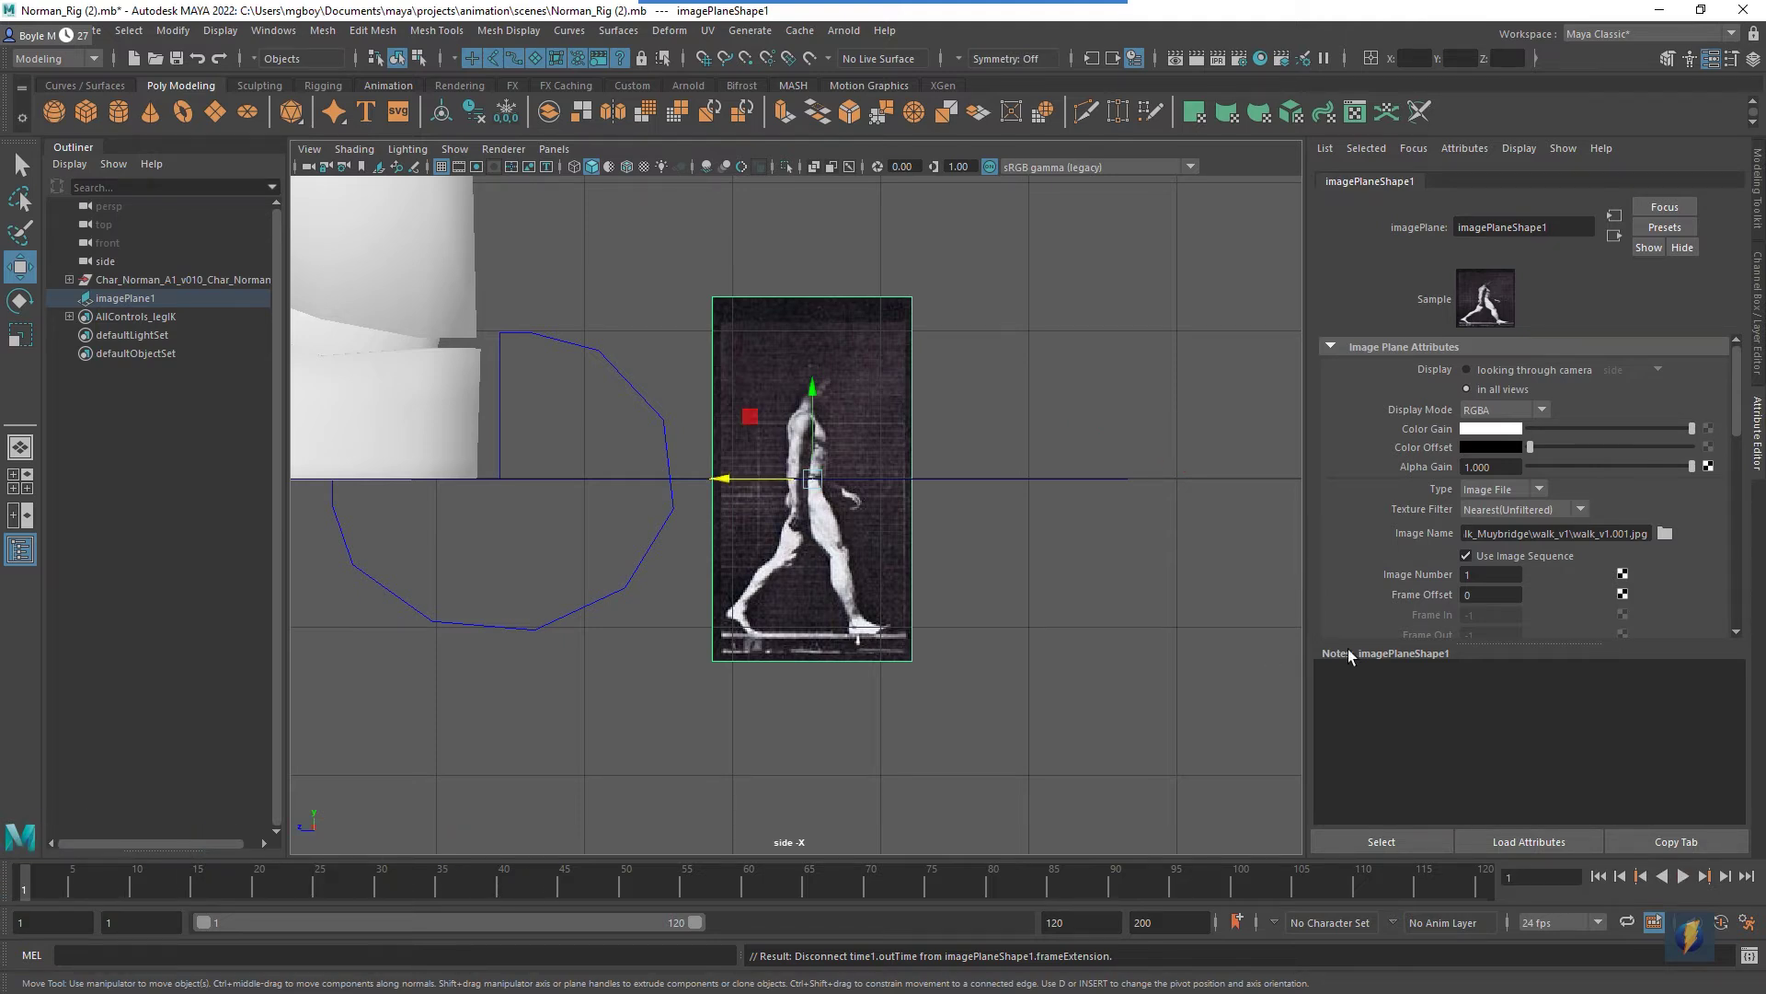
Key Image Number 1 at frame 1 and 12 at frame 12, then scrub back to check.
{"action": "right_click", "coordinate": [1419, 576]}
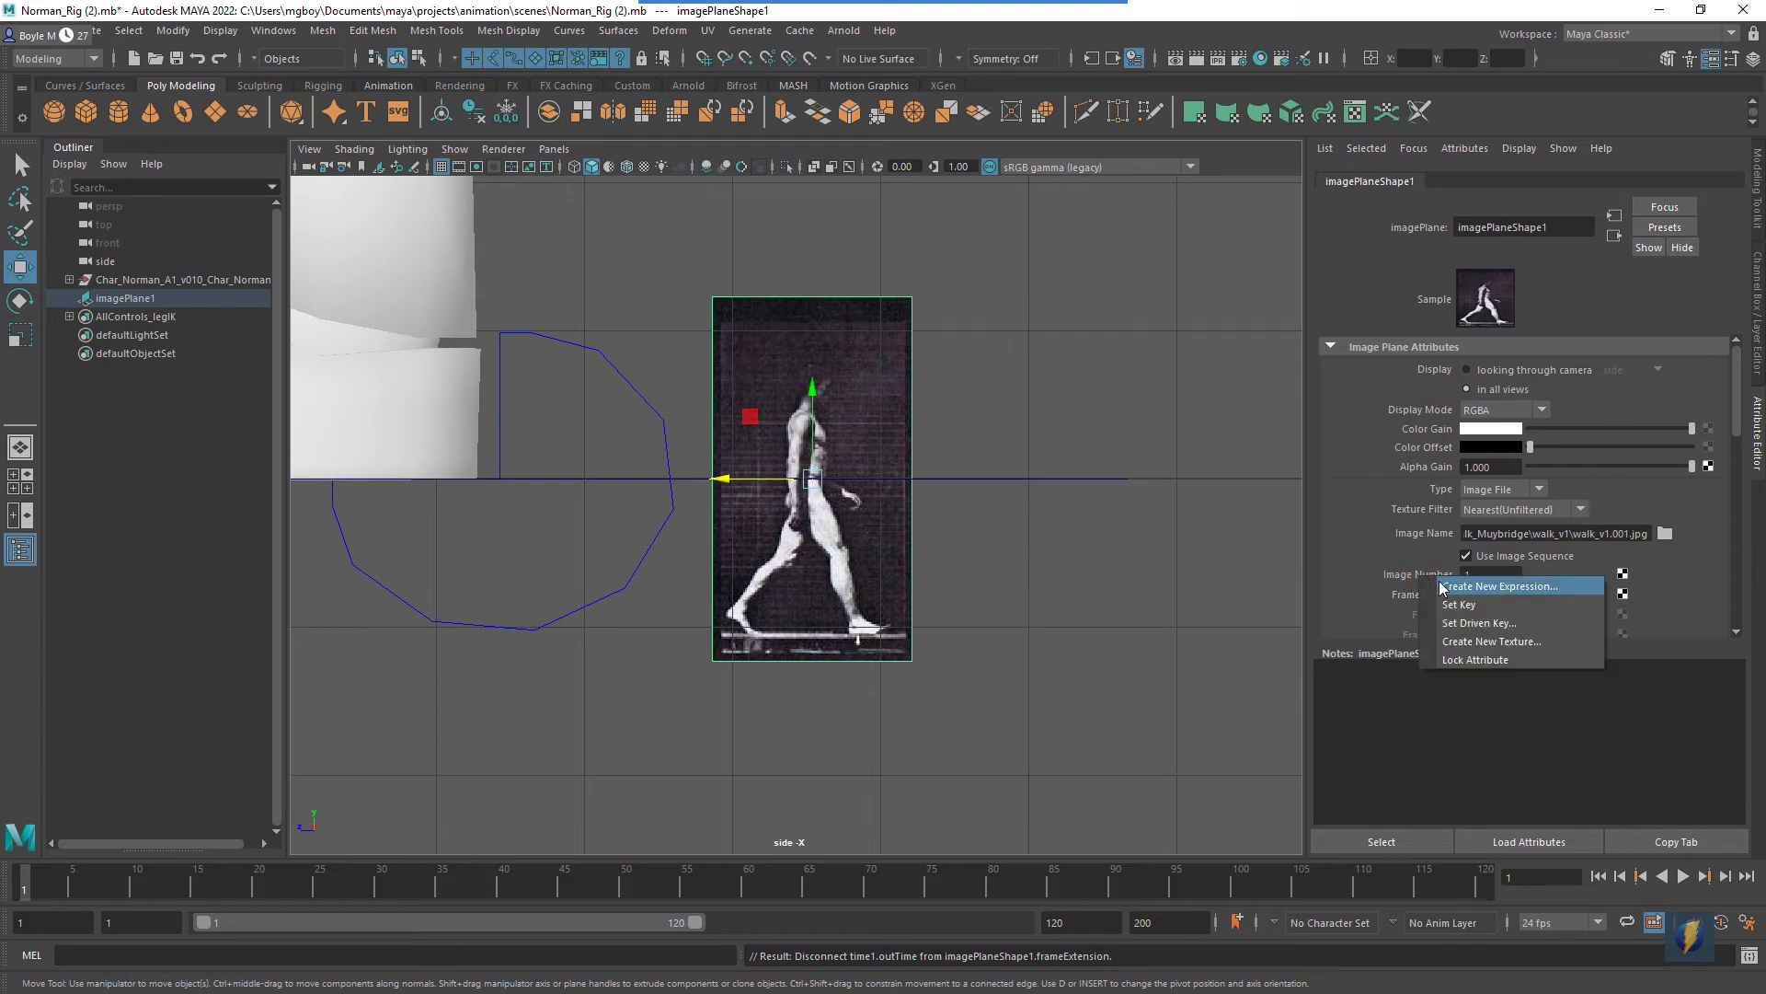
{"action": "left_click", "coordinate": [1444, 604]}
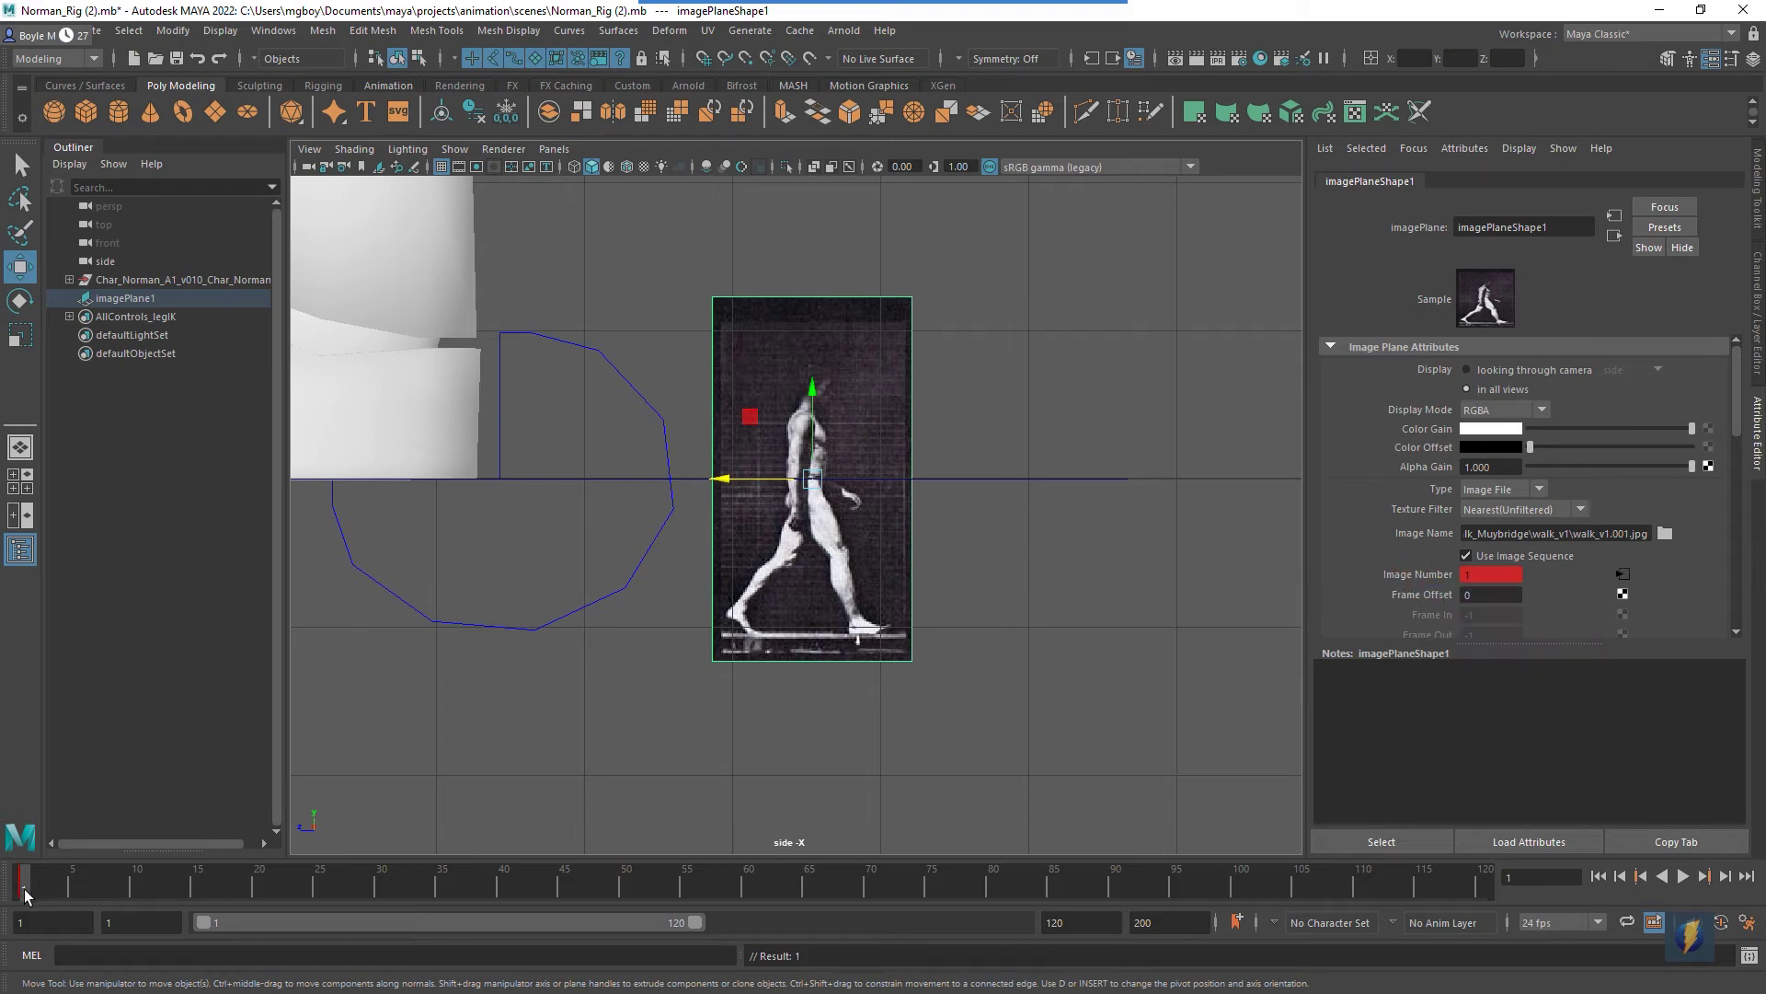
{"action": "left_click_drag", "start_coordinate": [35, 891], "coordinate": [81, 898]}
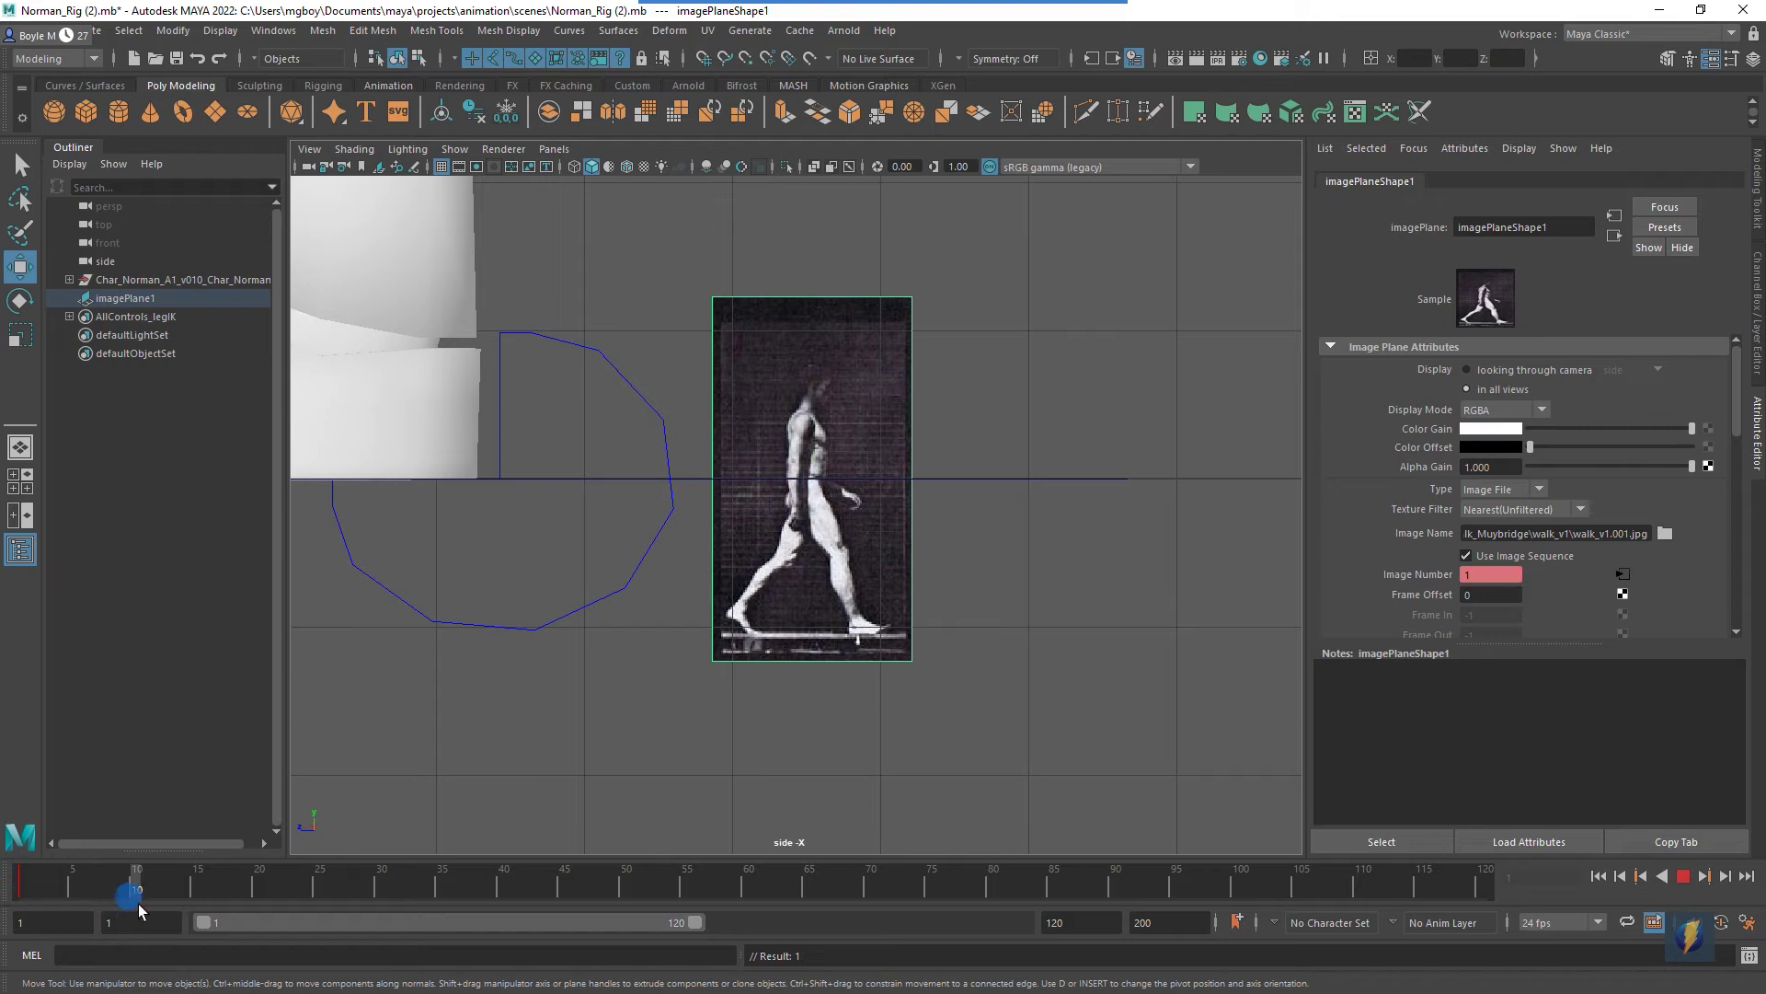
{"action": "left_click_drag", "start_coordinate": [155, 900], "coordinate": [157, 898]}
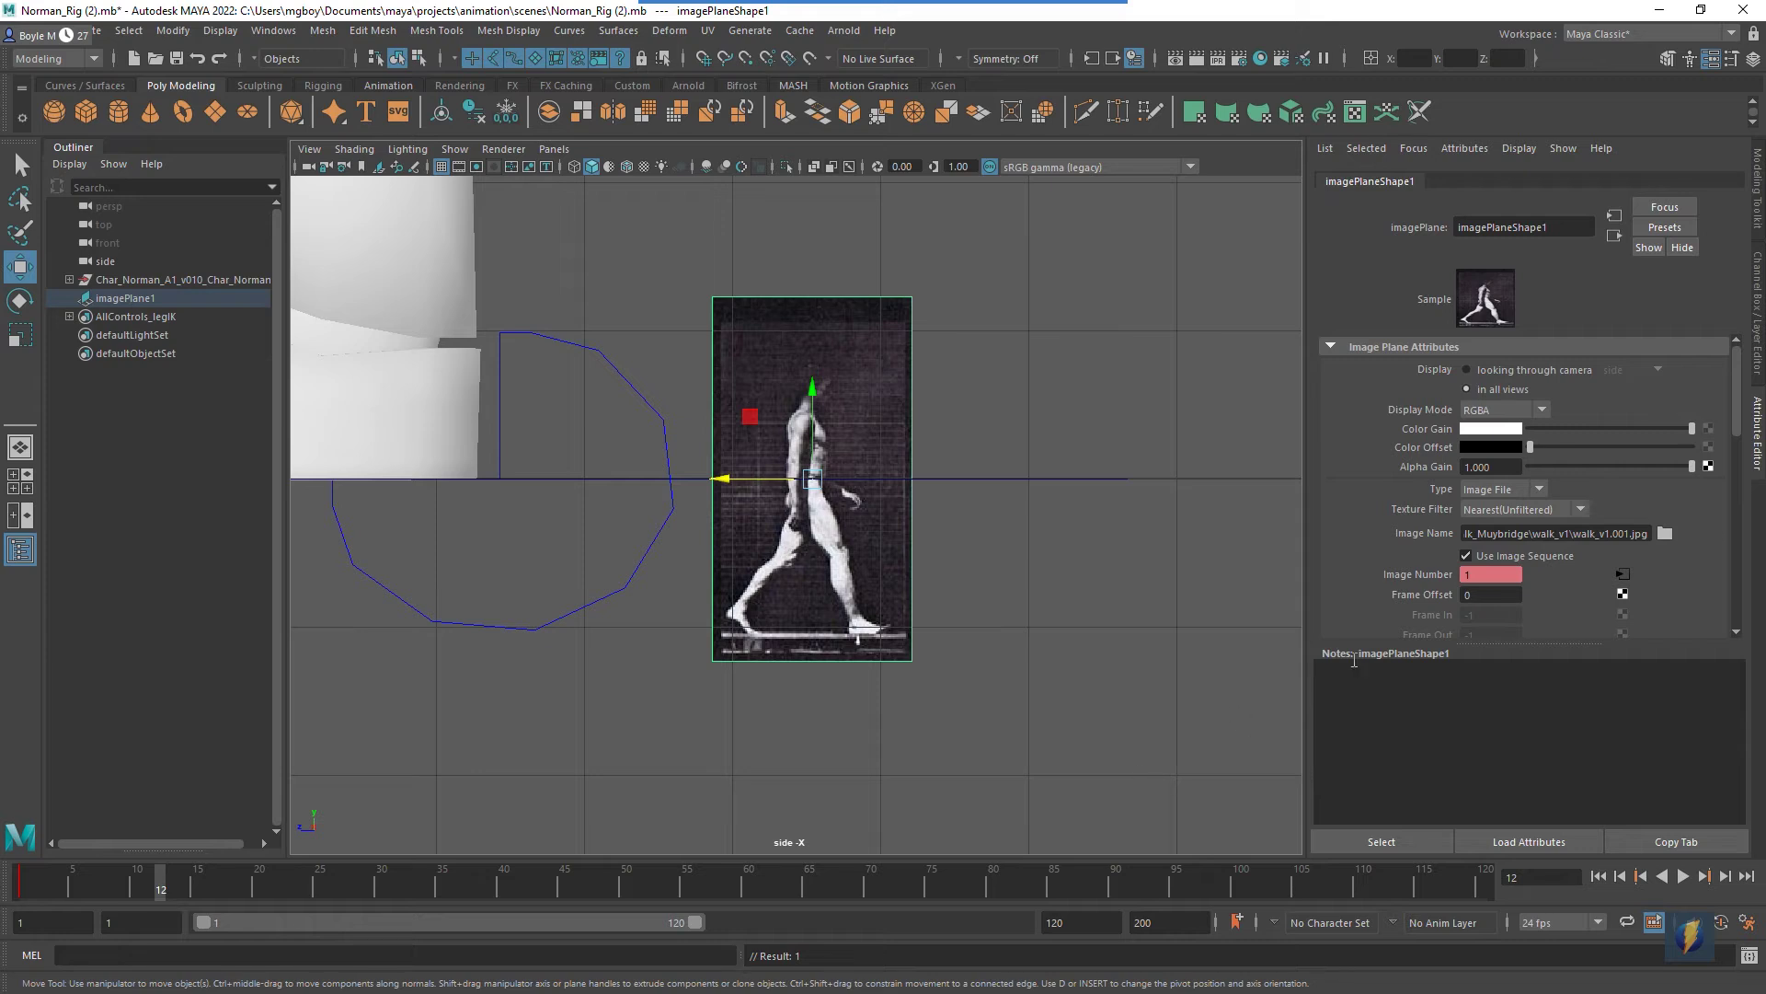
{"action": "left_click", "coordinate": [1470, 574]}
{"action": "type", "text": "12"}
{"action": "key", "text": "Return"}
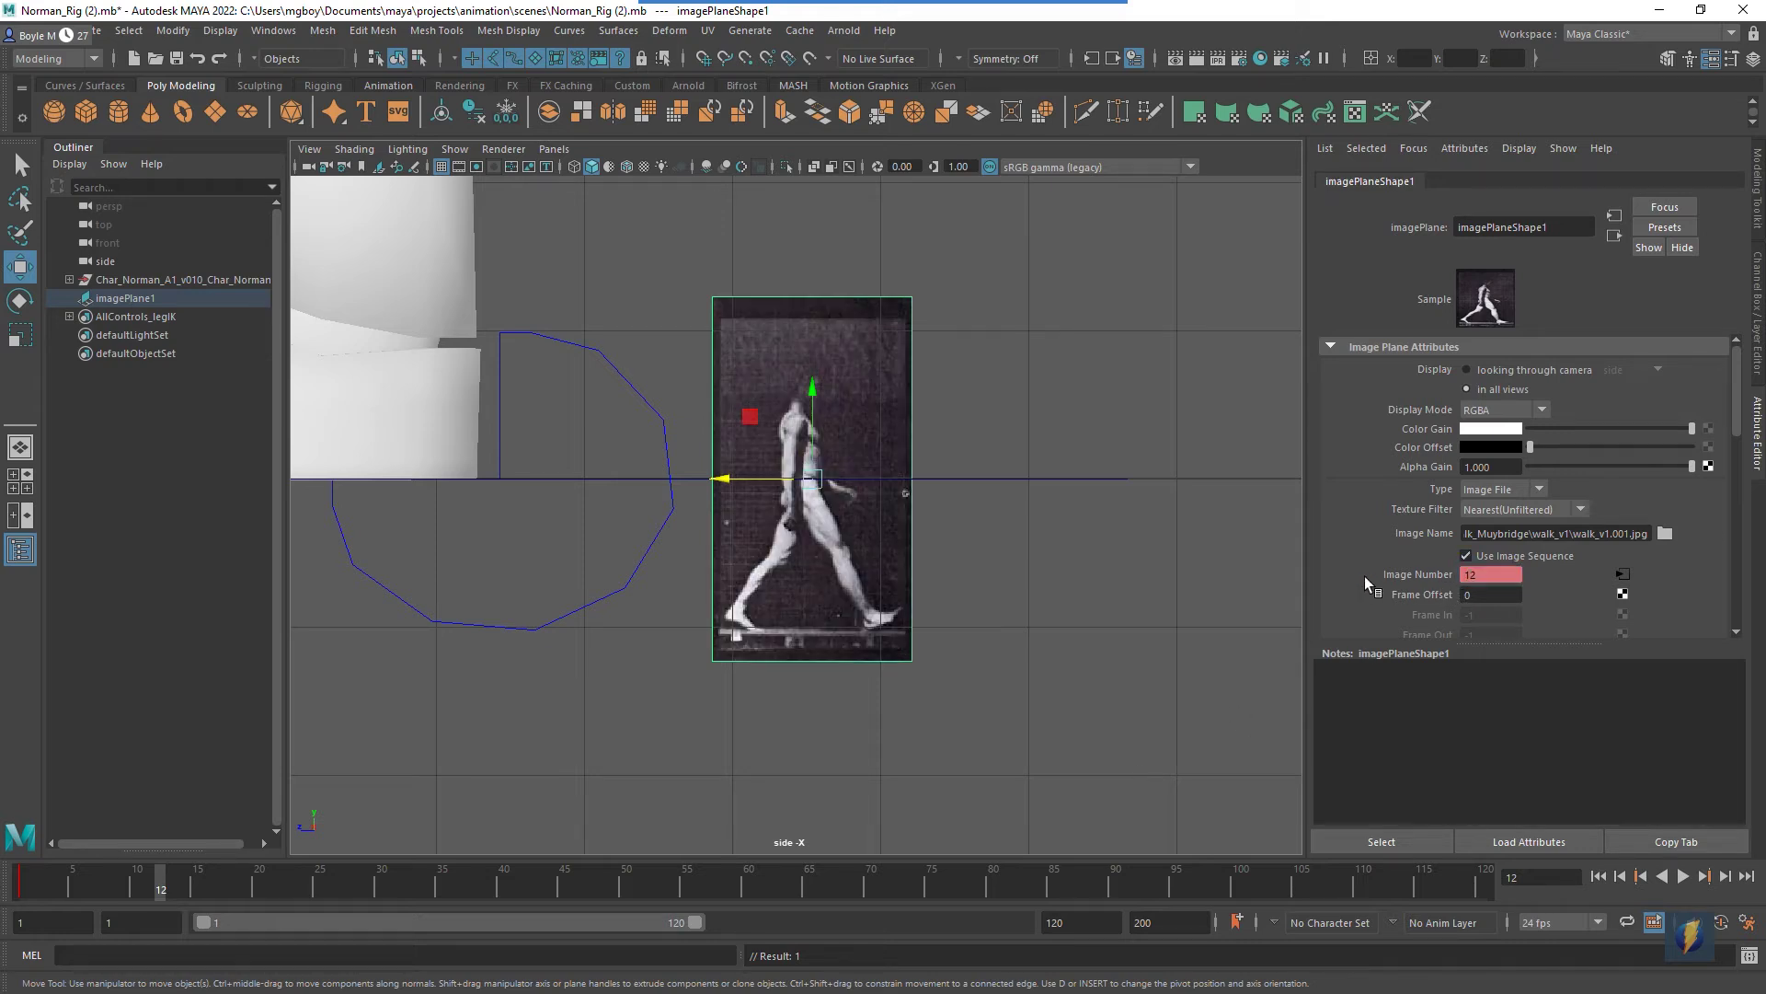
{"action": "right_click", "coordinate": [1400, 576]}
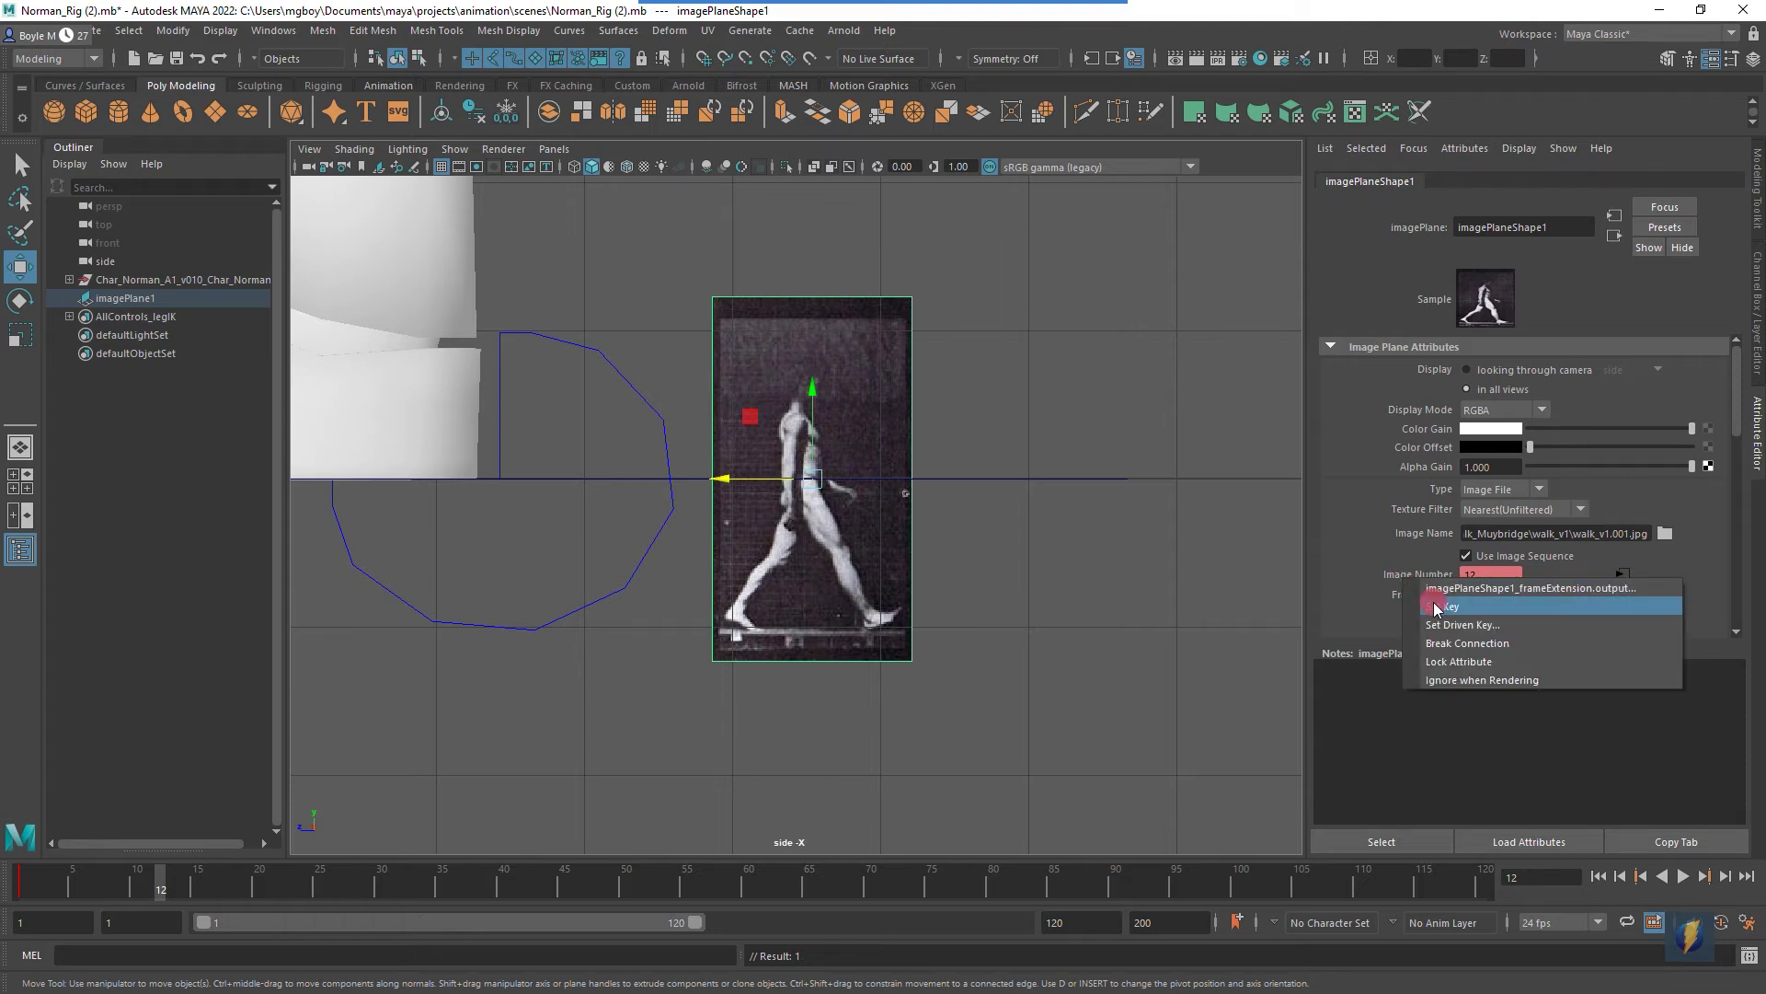
{"action": "left_click", "coordinate": [1423, 594]}
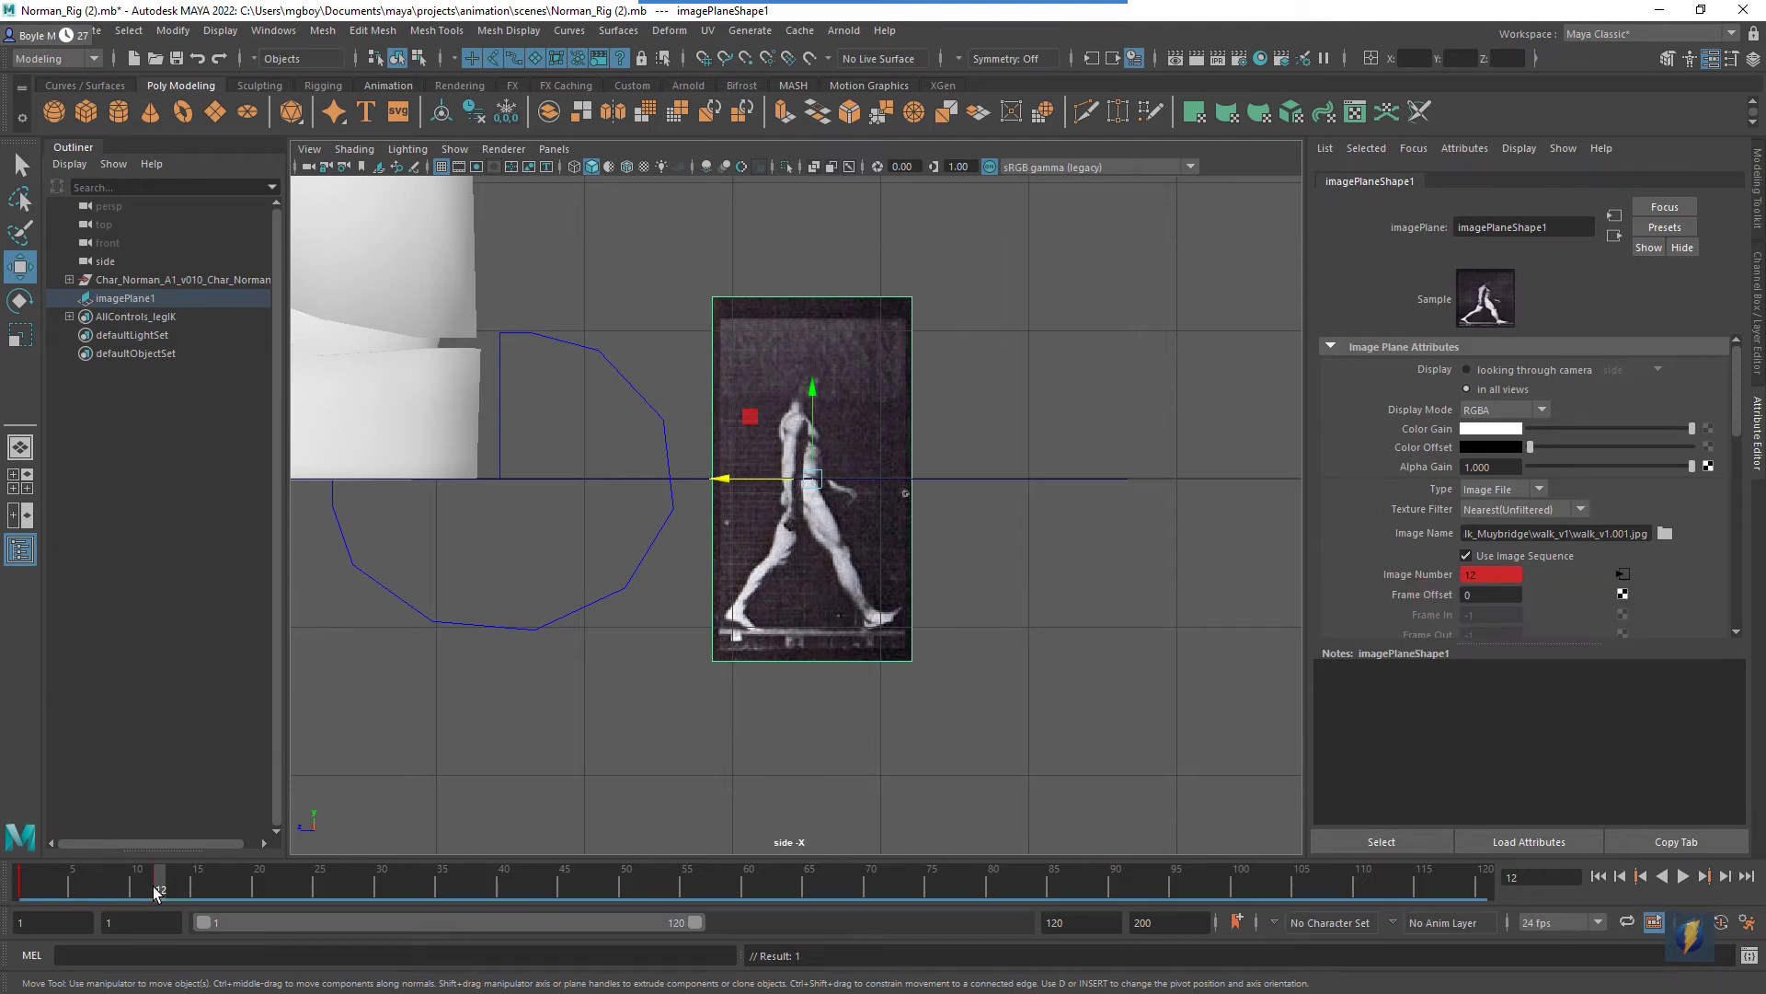
{"action": "left_click_drag", "start_coordinate": [165, 893], "coordinate": [22, 906]}
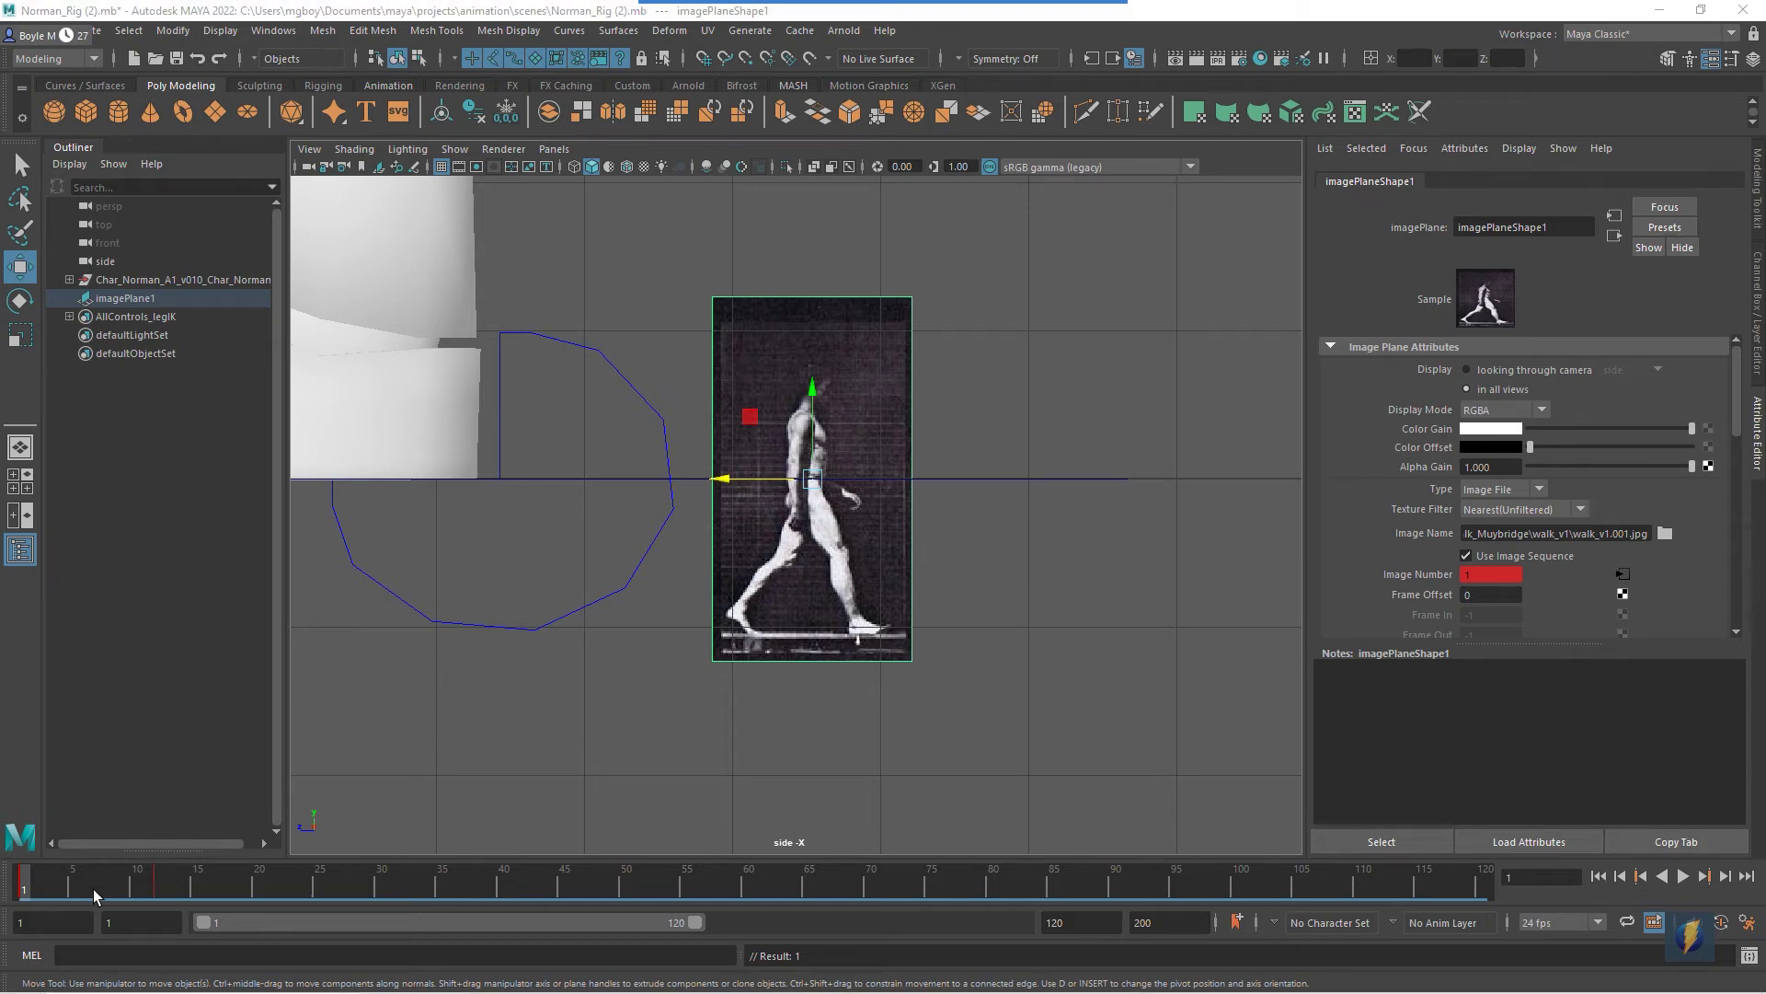
{"action": "mouse_move", "coordinate": [30, 886]}
{"action": "left_mouse_down"}
{"action": "mouse_move", "coordinate": [92, 881]}
{"action": "mouse_move", "coordinate": [25, 881]}
{"action": "left_mouse_up"}
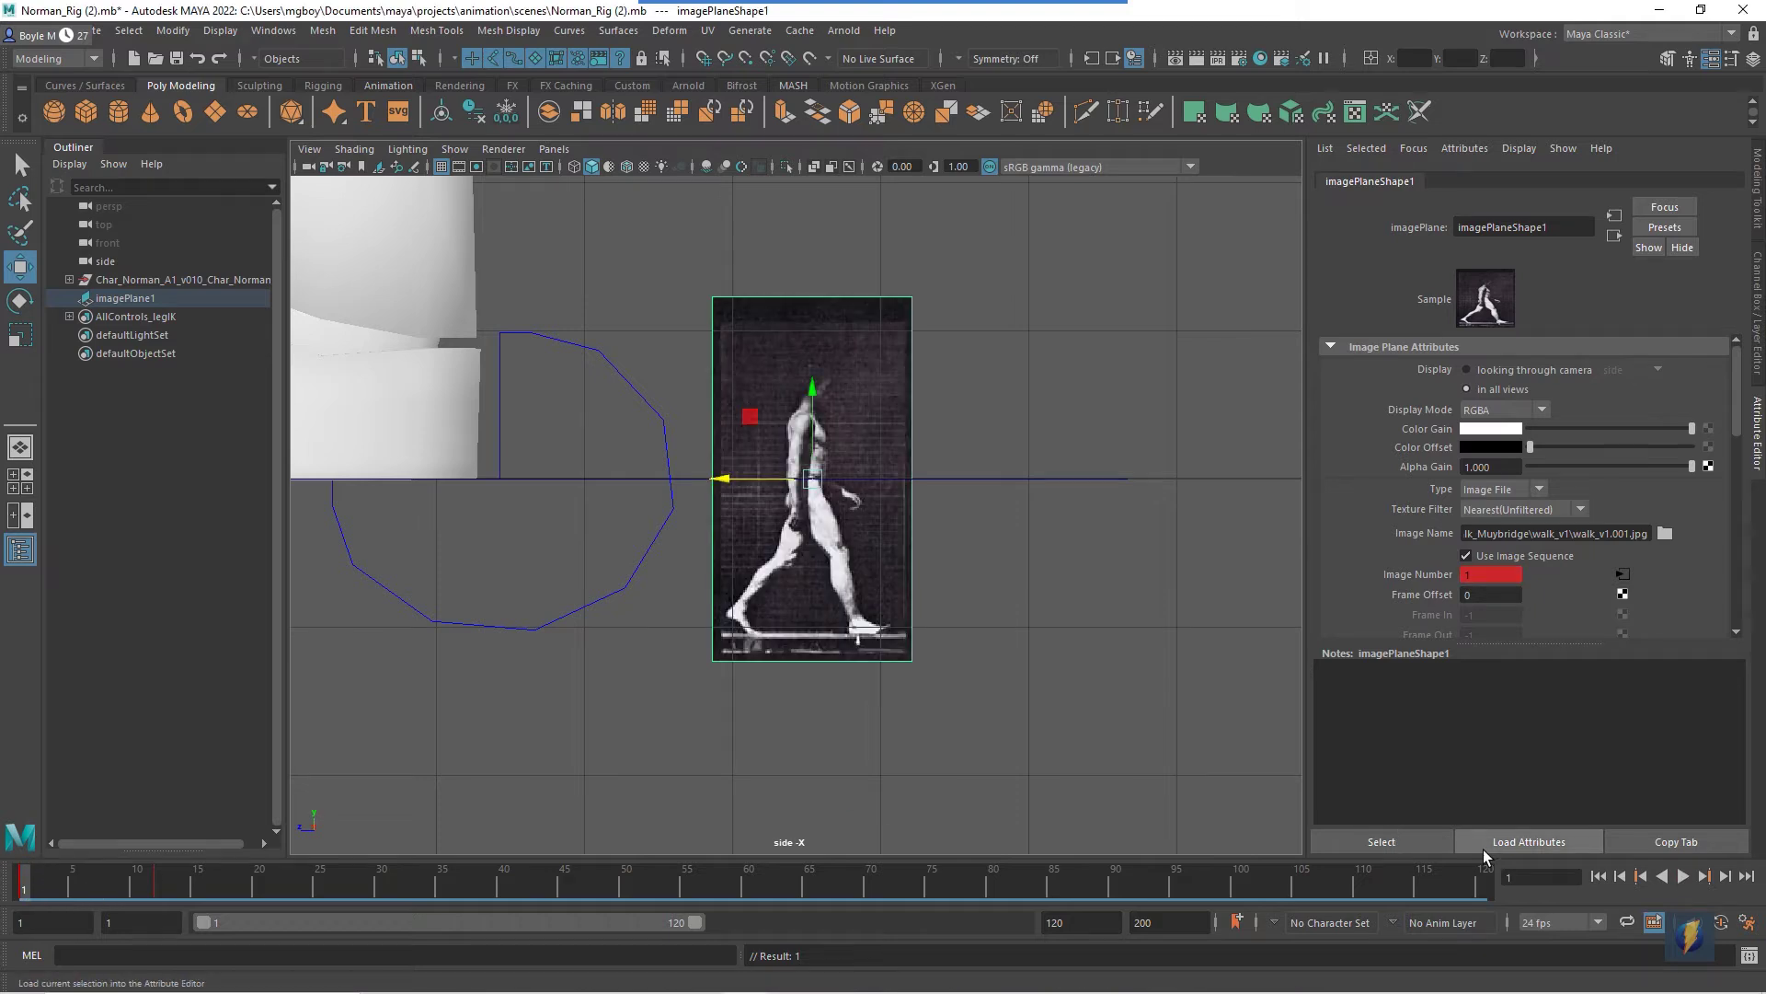
{"action": "left_click", "coordinate": [1683, 875]}
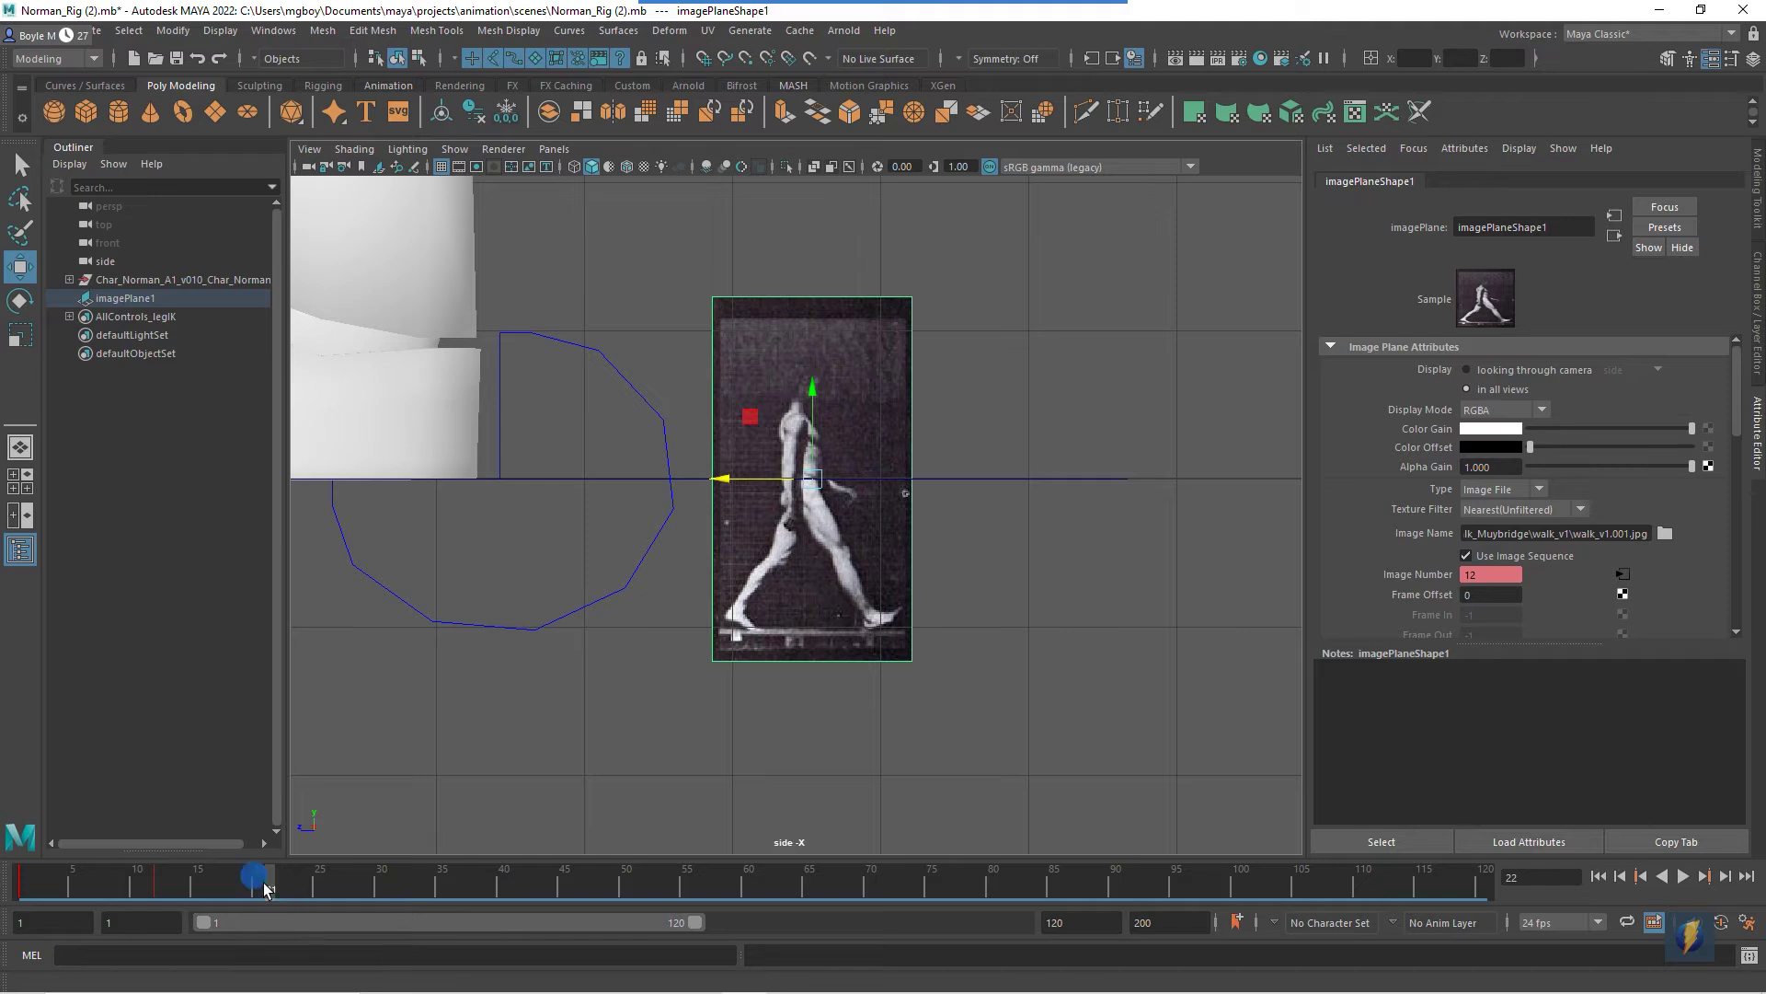
{"action": "left_click_drag", "start_coordinate": [264, 888], "coordinate": [23, 878]}
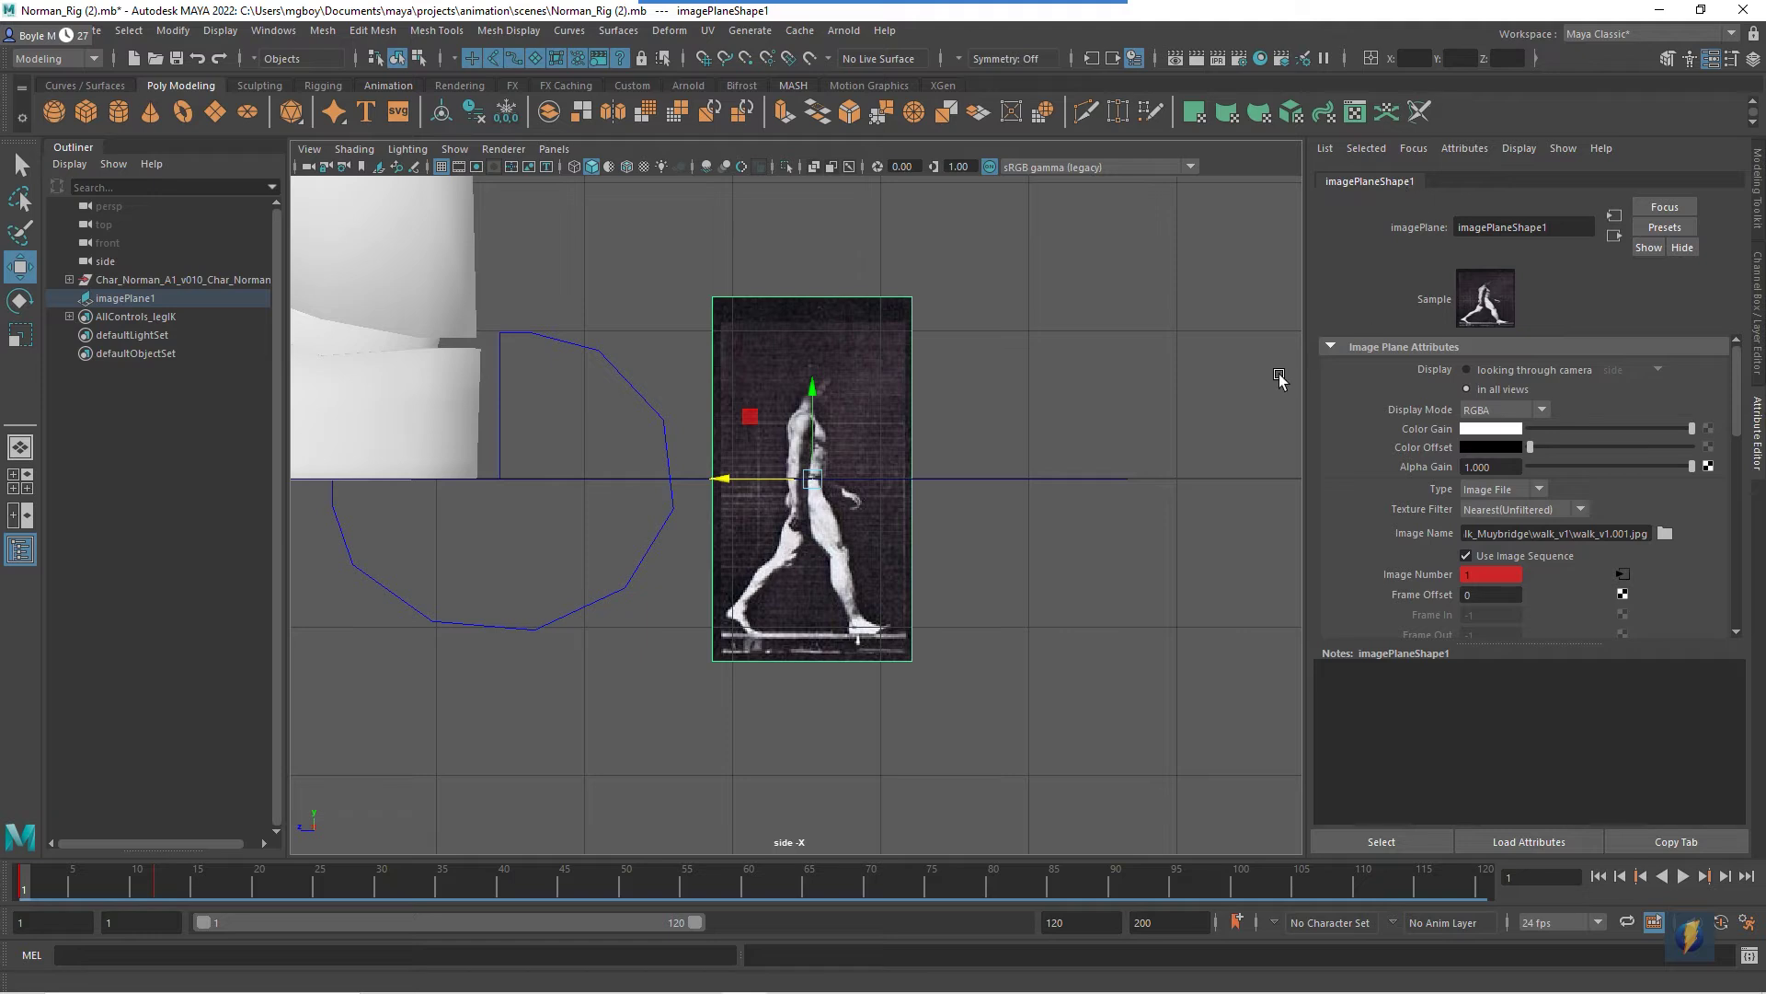
Open the Graph Editor from Windows > Animation Editors and frame the animation curve.
{"action": "left_click", "coordinate": [286, 33]}
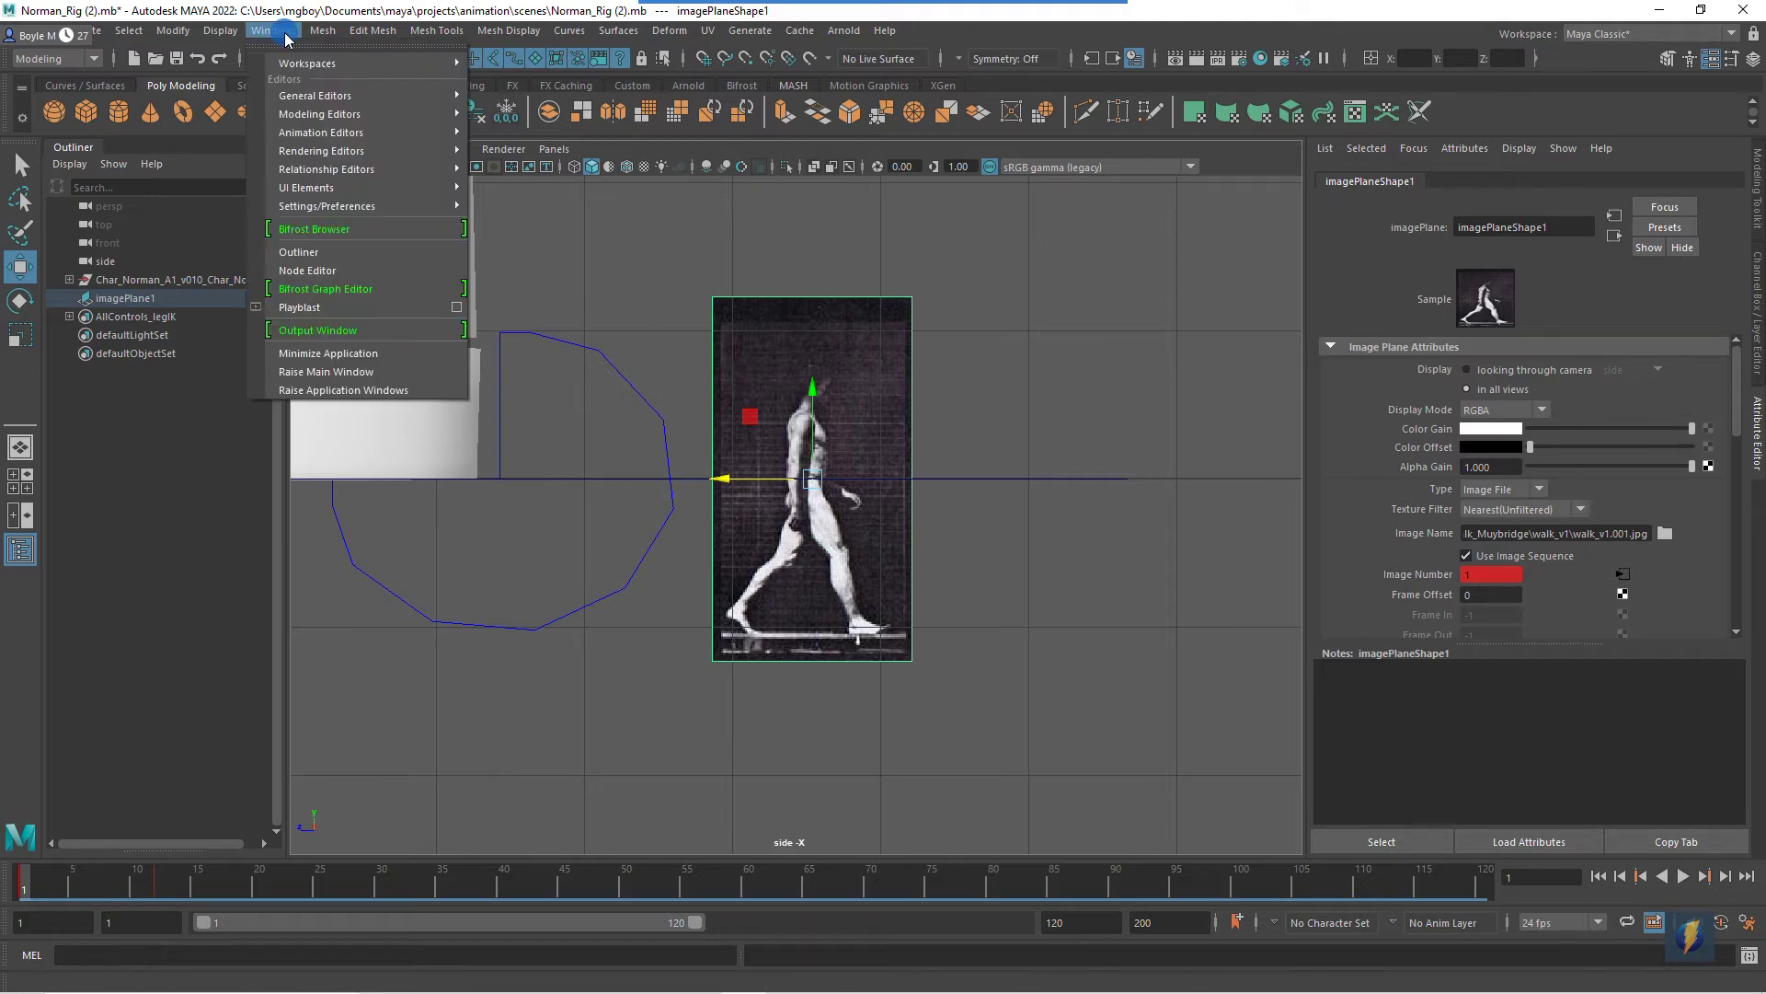
{"action": "mouse_move", "coordinate": [319, 138]}
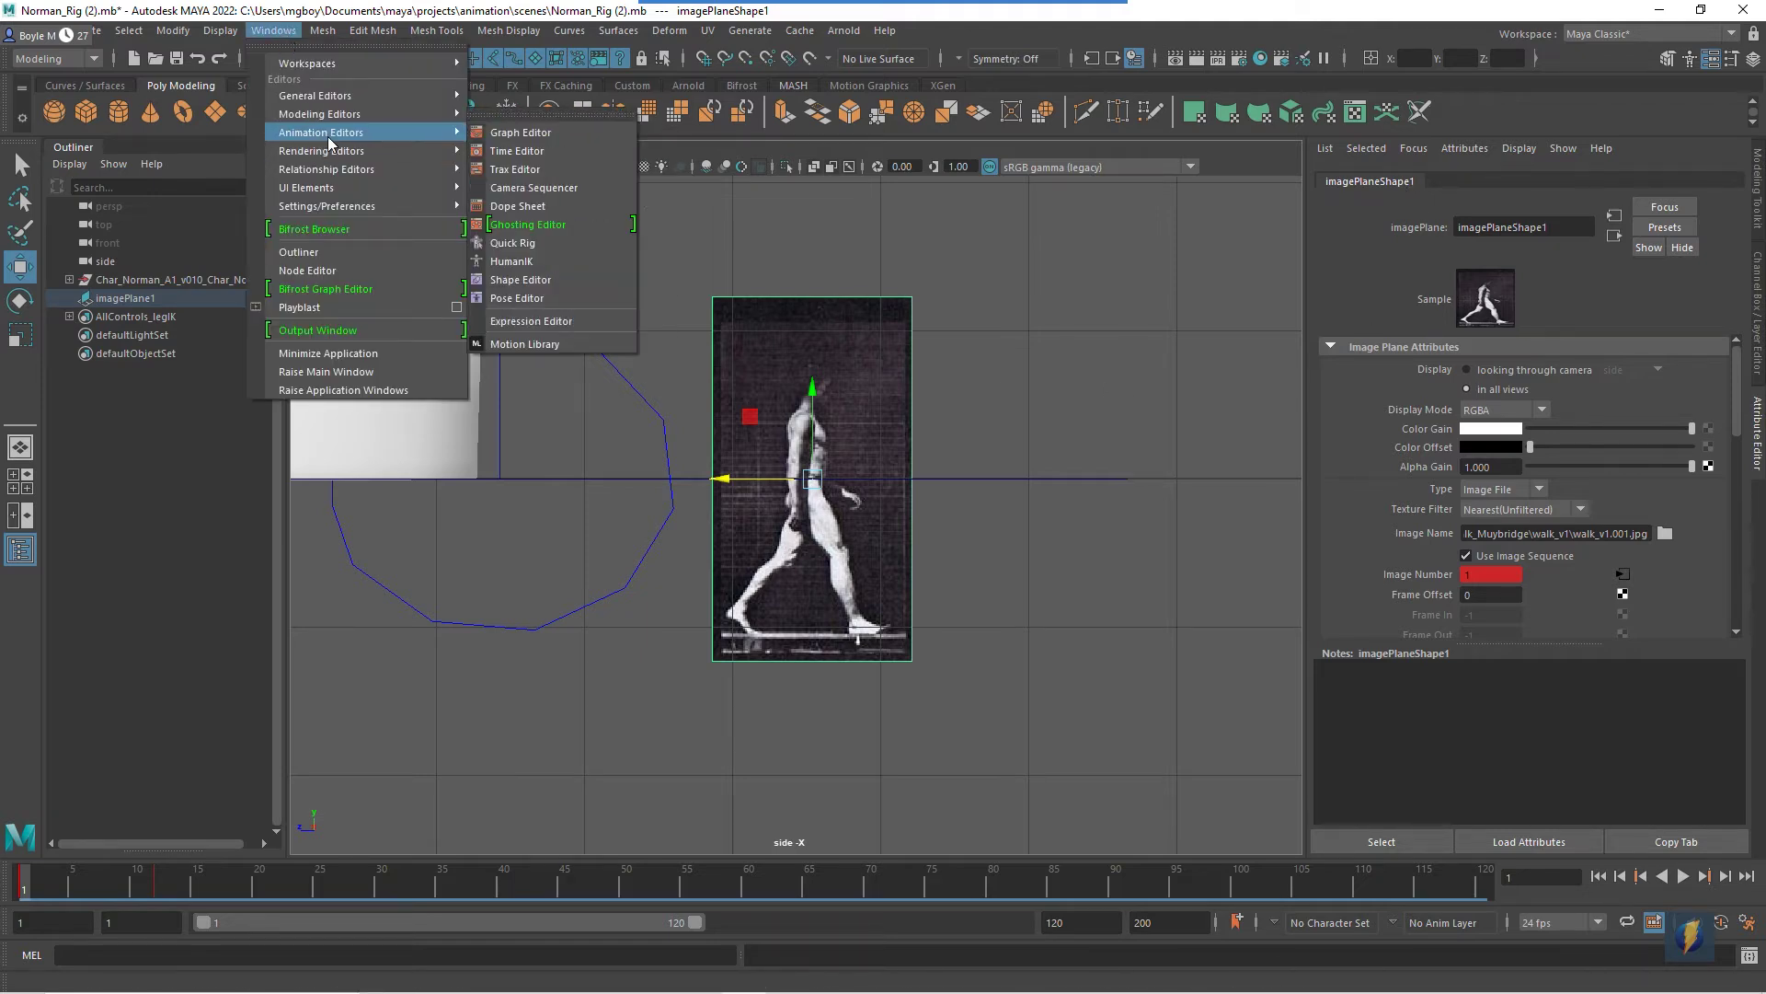
{"action": "left_click", "coordinate": [519, 131]}
{"action": "key", "text": "a"}
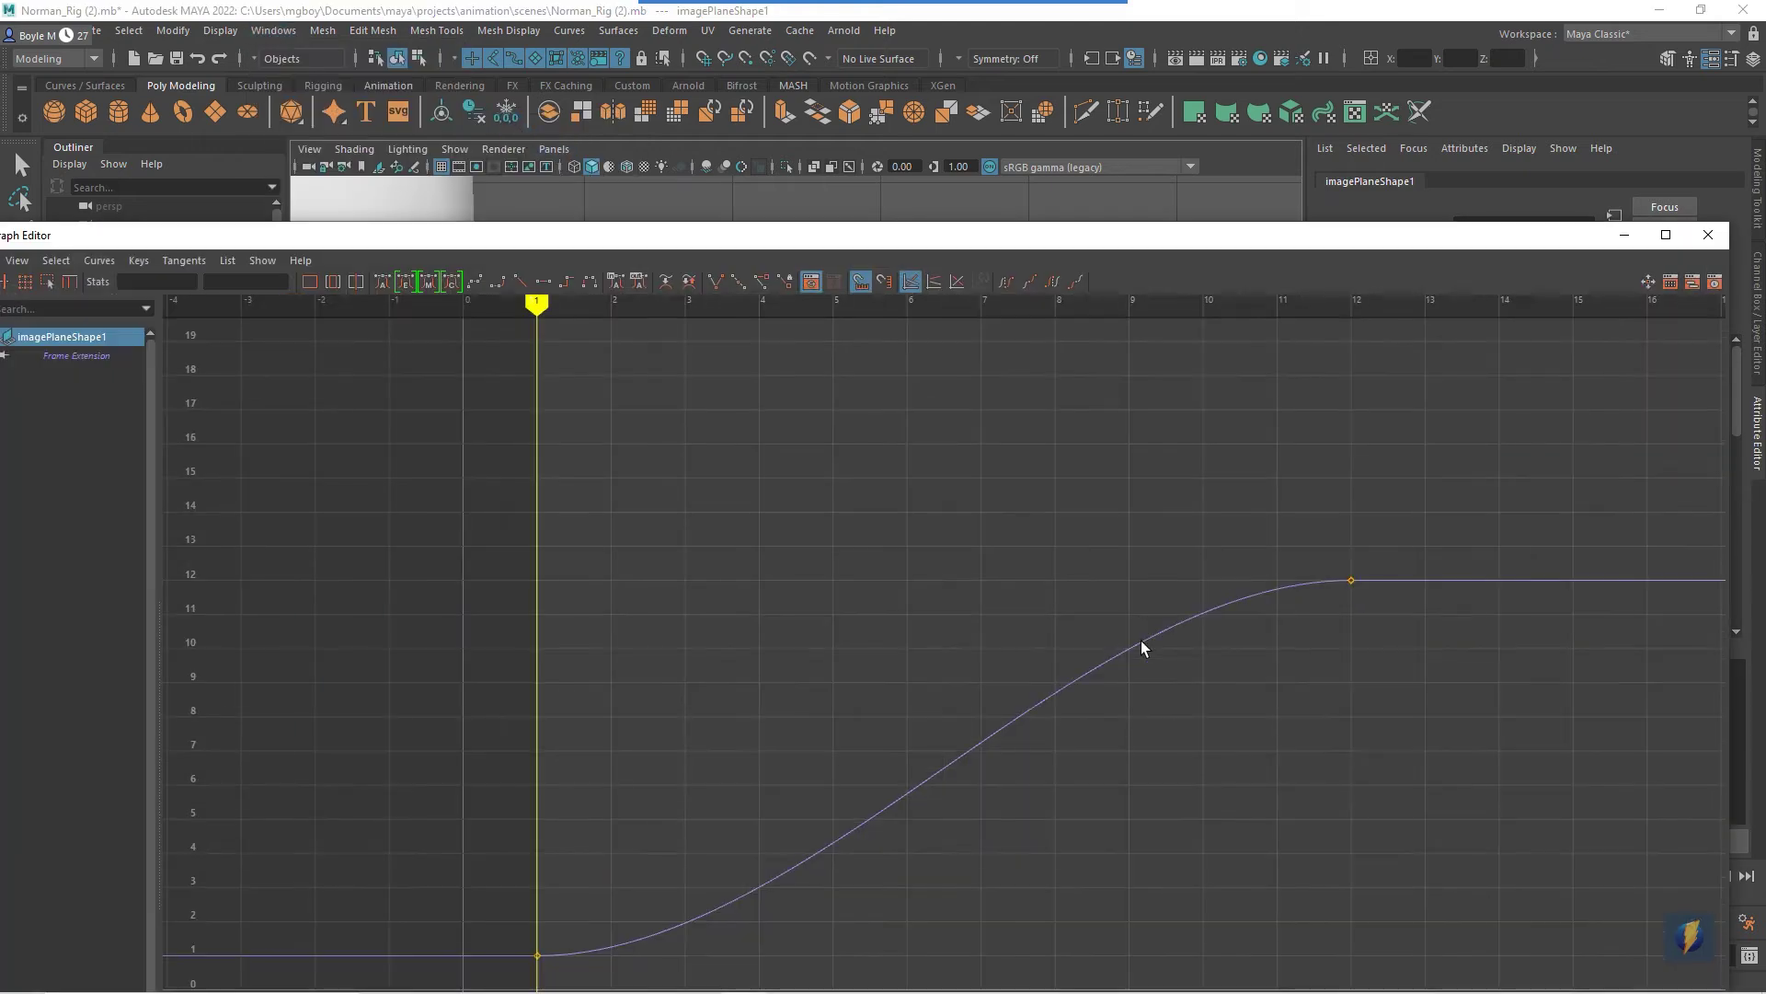
{"action": "scroll", "coordinate": [1131, 589], "scroll_direction": "down", "scroll_amount": 3}
{"action": "left_click_drag", "start_coordinate": [1006, 246], "coordinate": [943, 172]}
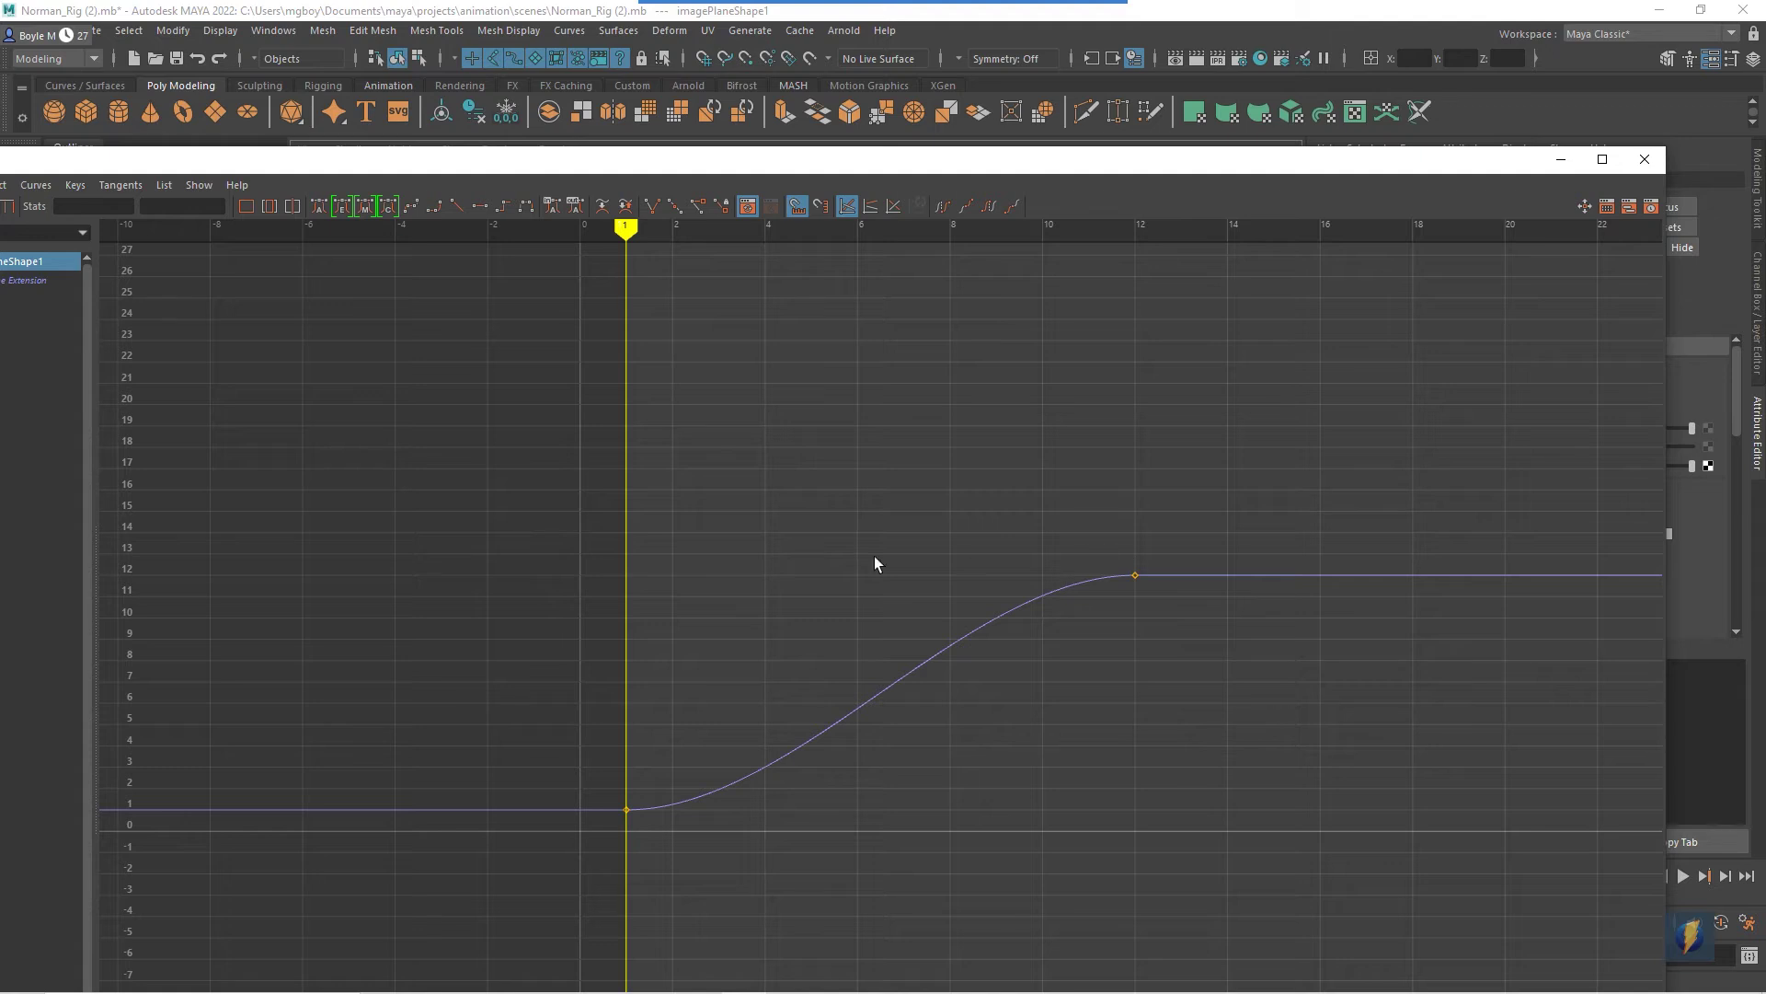
Select the Frame Extension curve and reposition the Graph Editor fully into view.
{"action": "left_click_drag", "start_coordinate": [833, 561], "coordinate": [943, 810]}
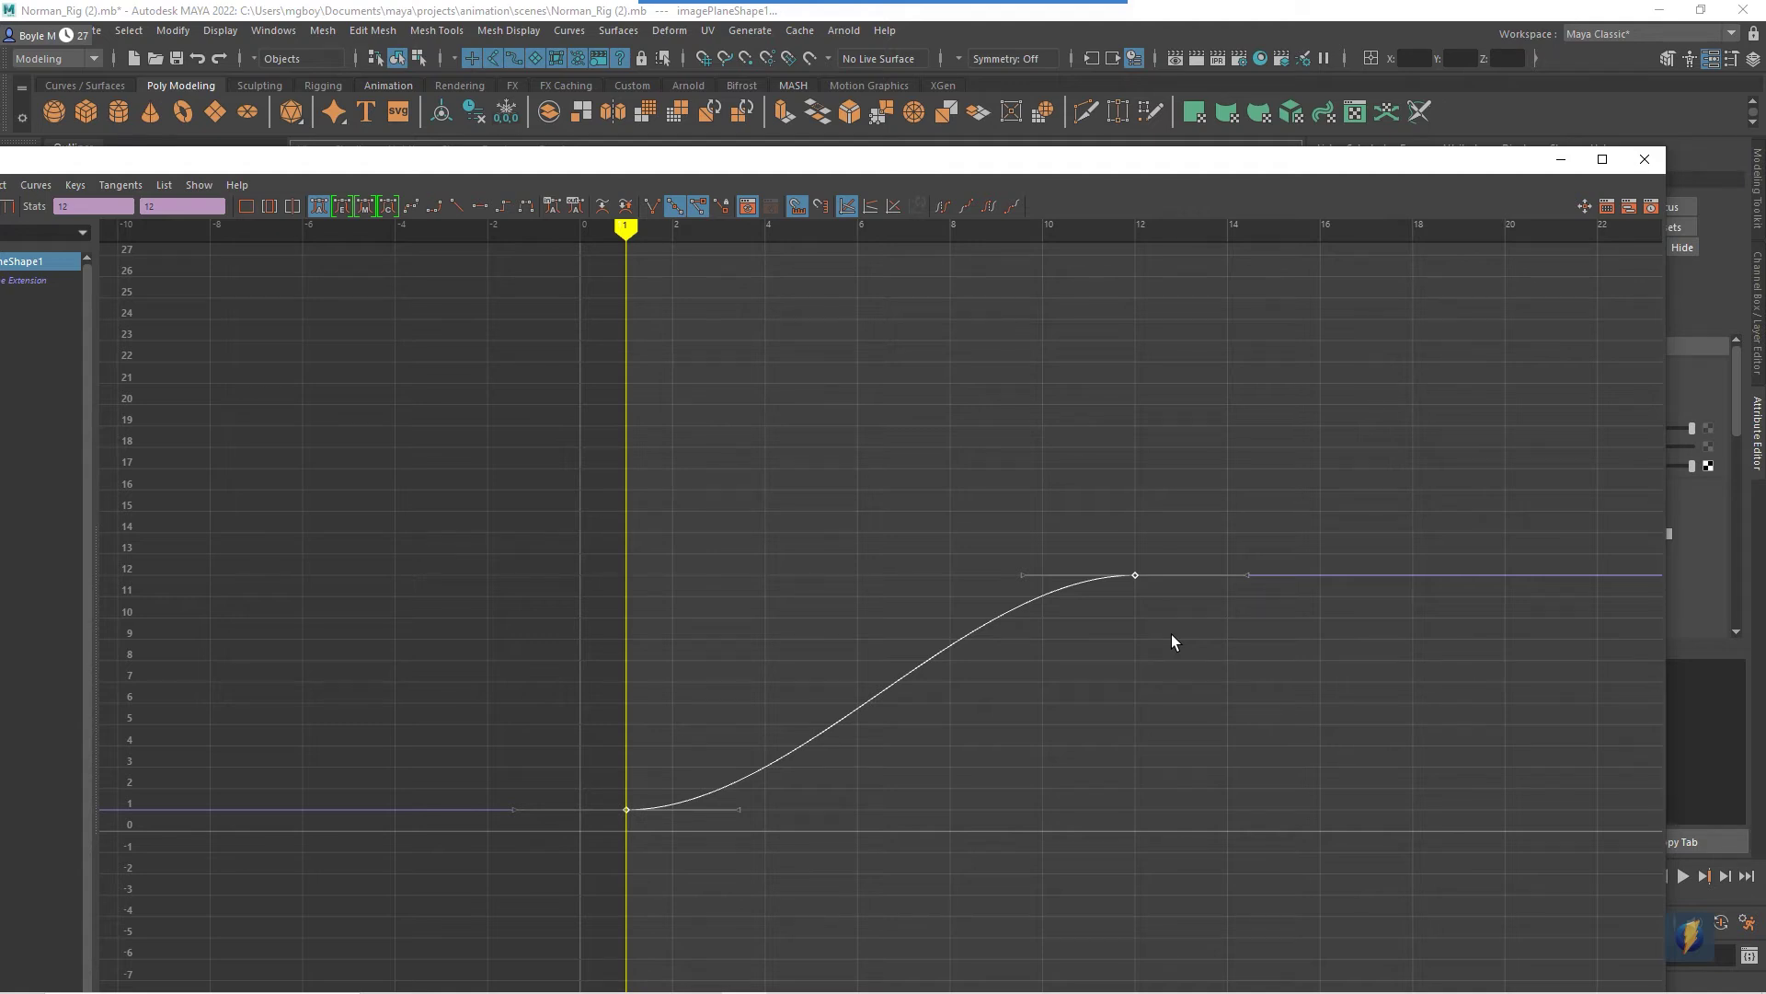
{"action": "mouse_move", "coordinate": [1140, 732]}
{"action": "middle_mouse_down", "text": "alt"}
{"action": "mouse_move", "coordinate": [1116, 635]}
{"action": "mouse_move", "coordinate": [1265, 598]}
{"action": "middle_mouse_up", "text": "alt"}
{"action": "right_click_drag", "start_coordinate": [1265, 598], "coordinate": [1253, 607], "text": "alt"}
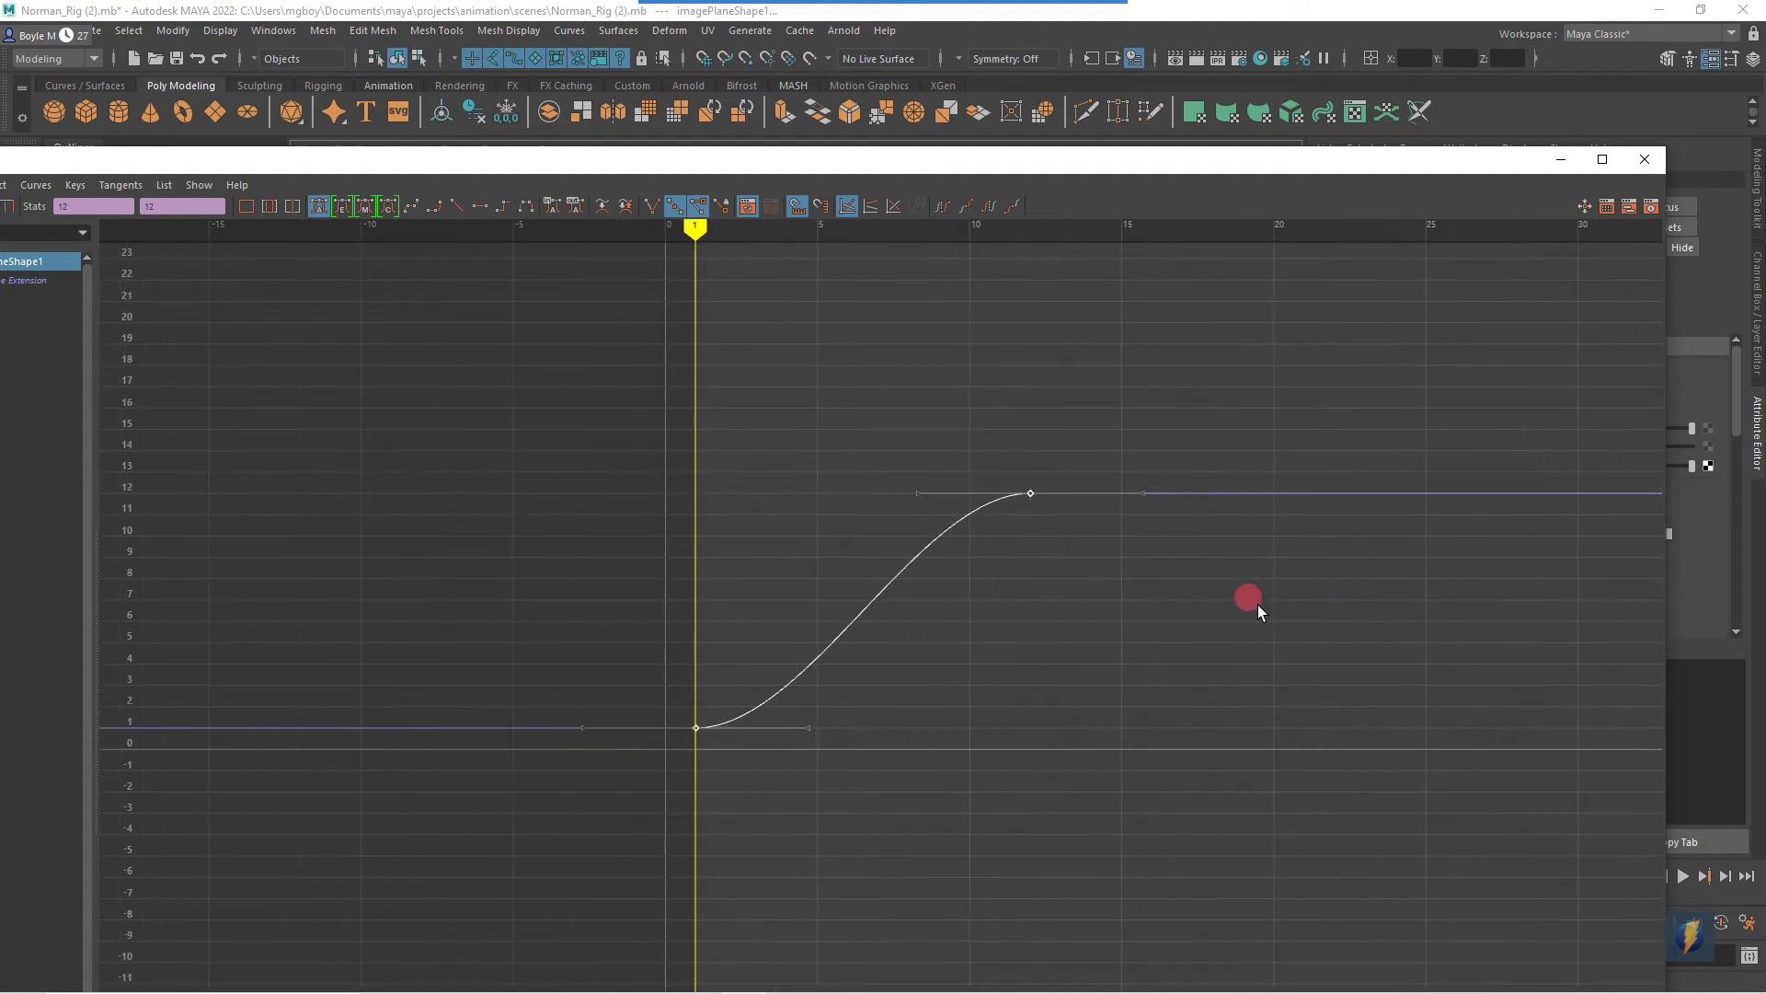
{"action": "left_click", "coordinate": [1042, 576]}
{"action": "left_click_drag", "start_coordinate": [861, 532], "coordinate": [930, 574]}
{"action": "left_click_drag", "start_coordinate": [823, 163], "coordinate": [978, 136]}
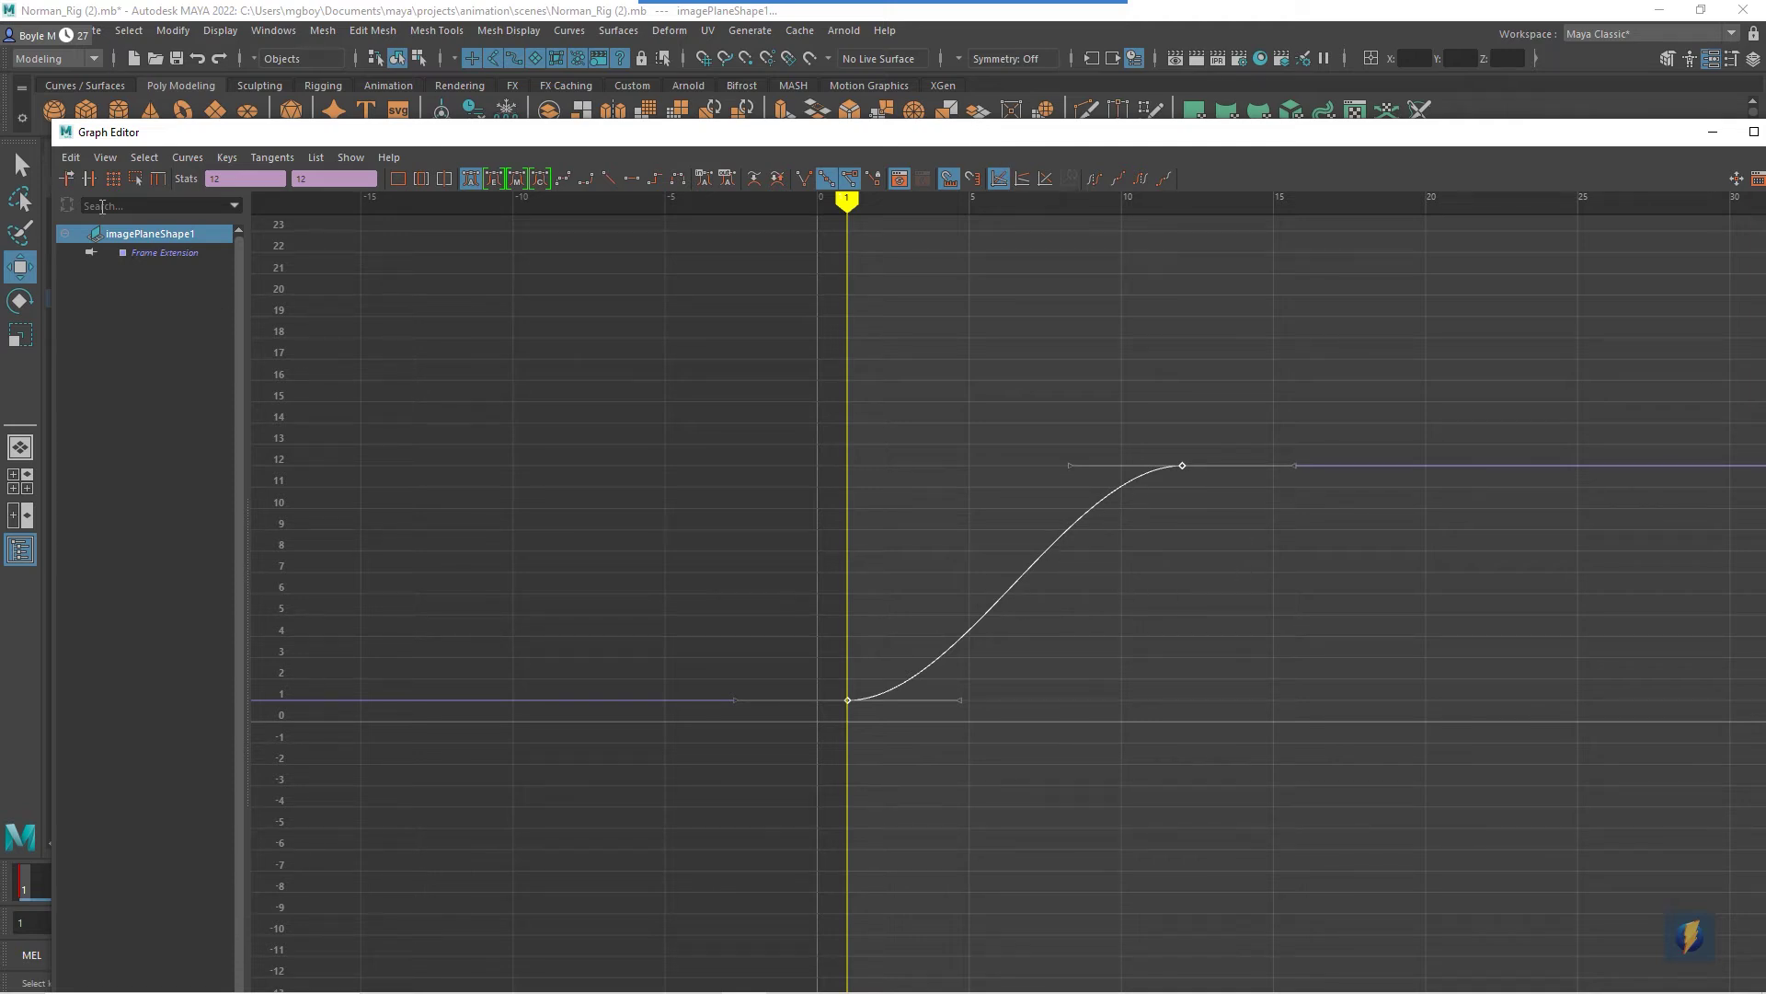
Scale the Frame Extension keys with time scale 2, shift the curve to start at frame 1, and minimize the editor.
{"action": "left_click", "coordinate": [70, 157]}
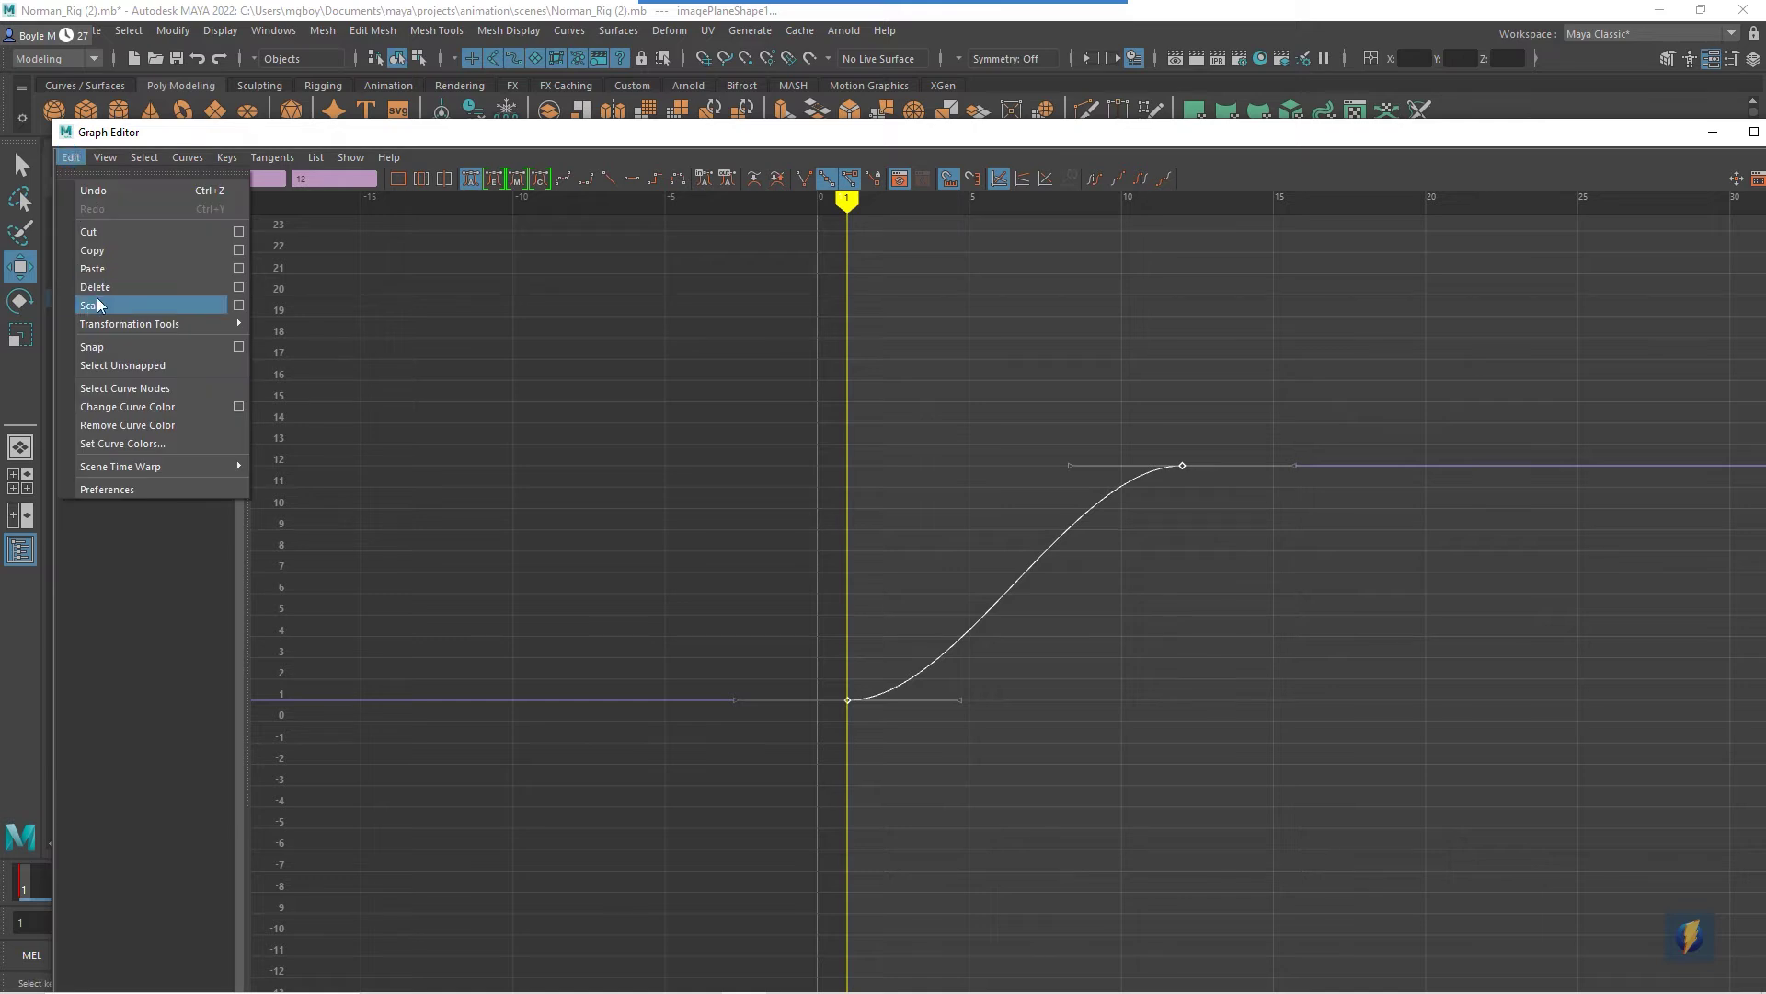
{"action": "left_click", "coordinate": [238, 304]}
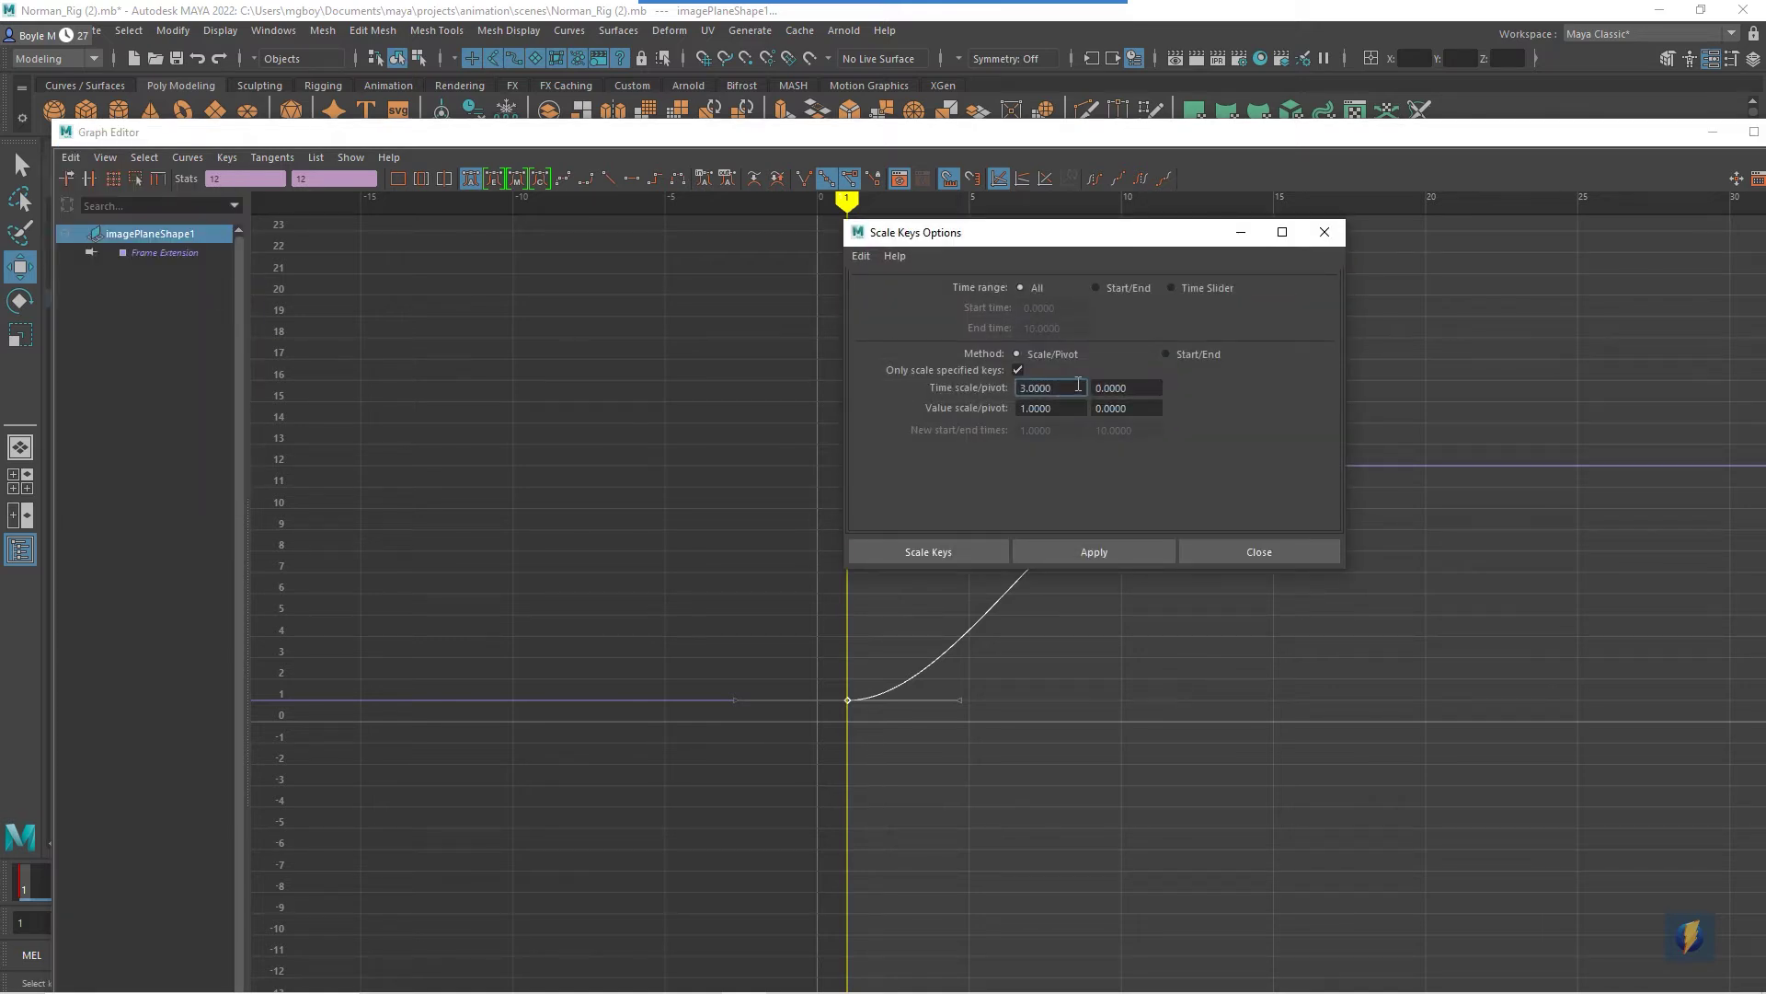
{"action": "double_click", "coordinate": [1056, 388]}
{"action": "type", "text": "2"}
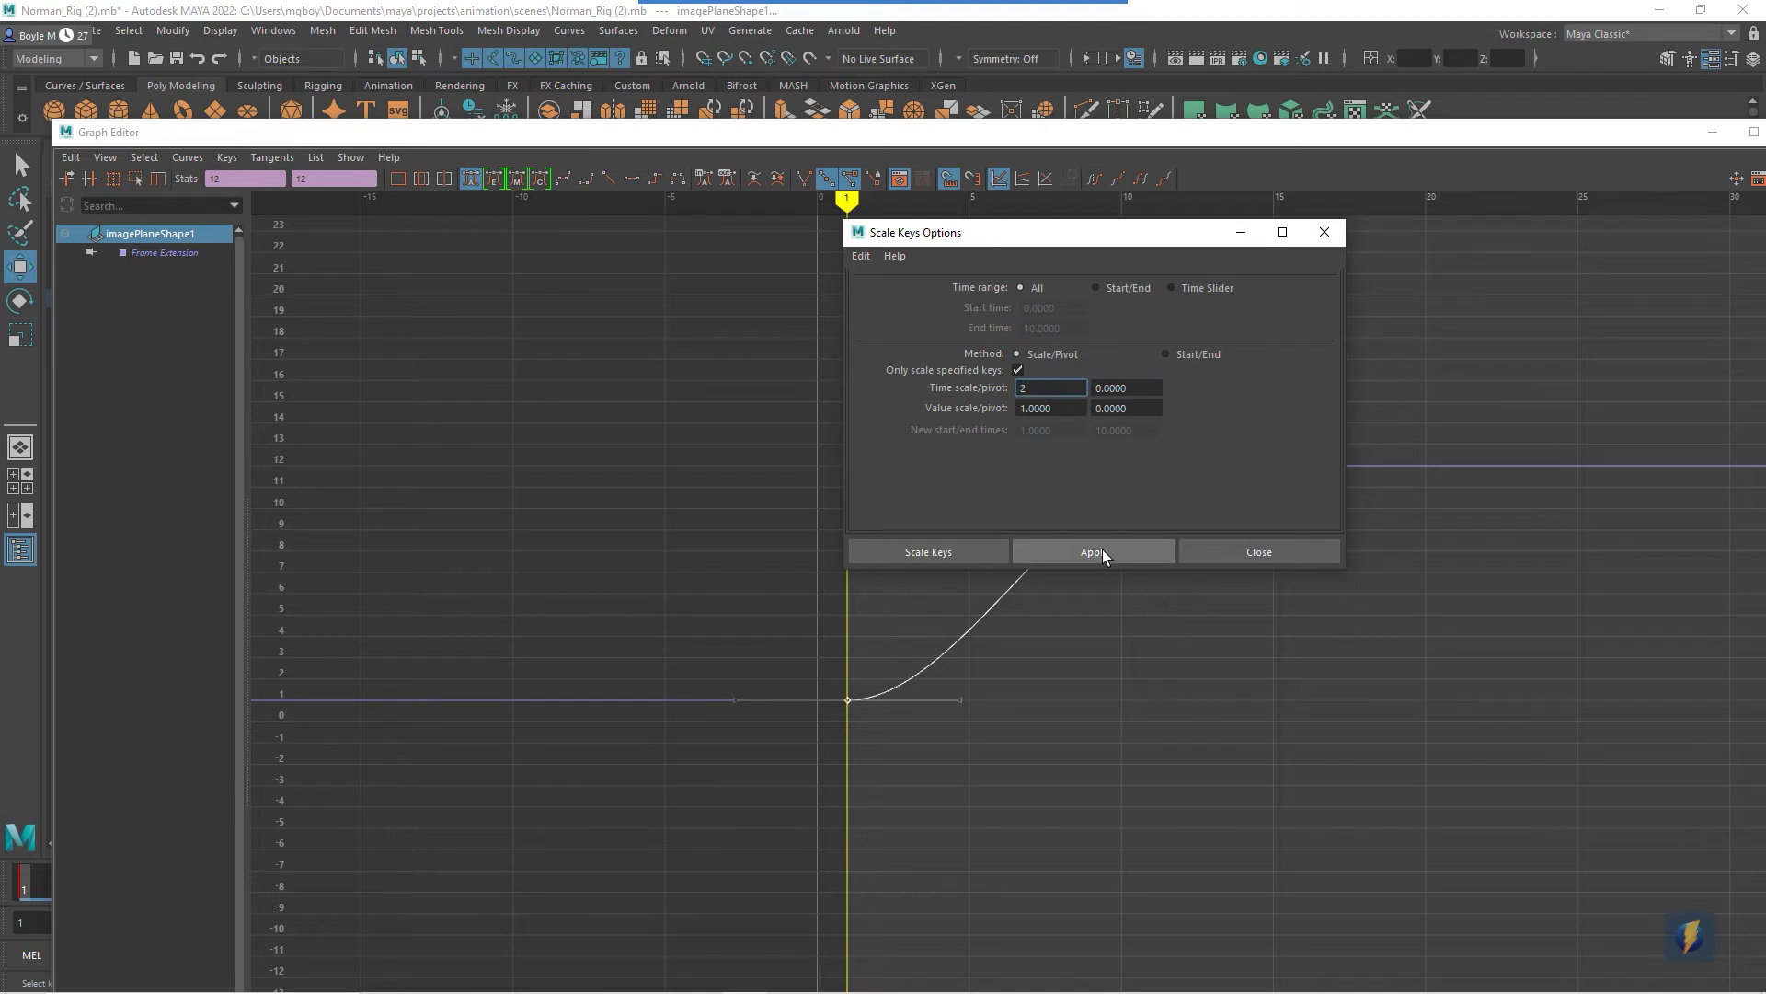
{"action": "left_click", "coordinate": [1102, 550]}
{"action": "left_click", "coordinate": [1325, 232]}
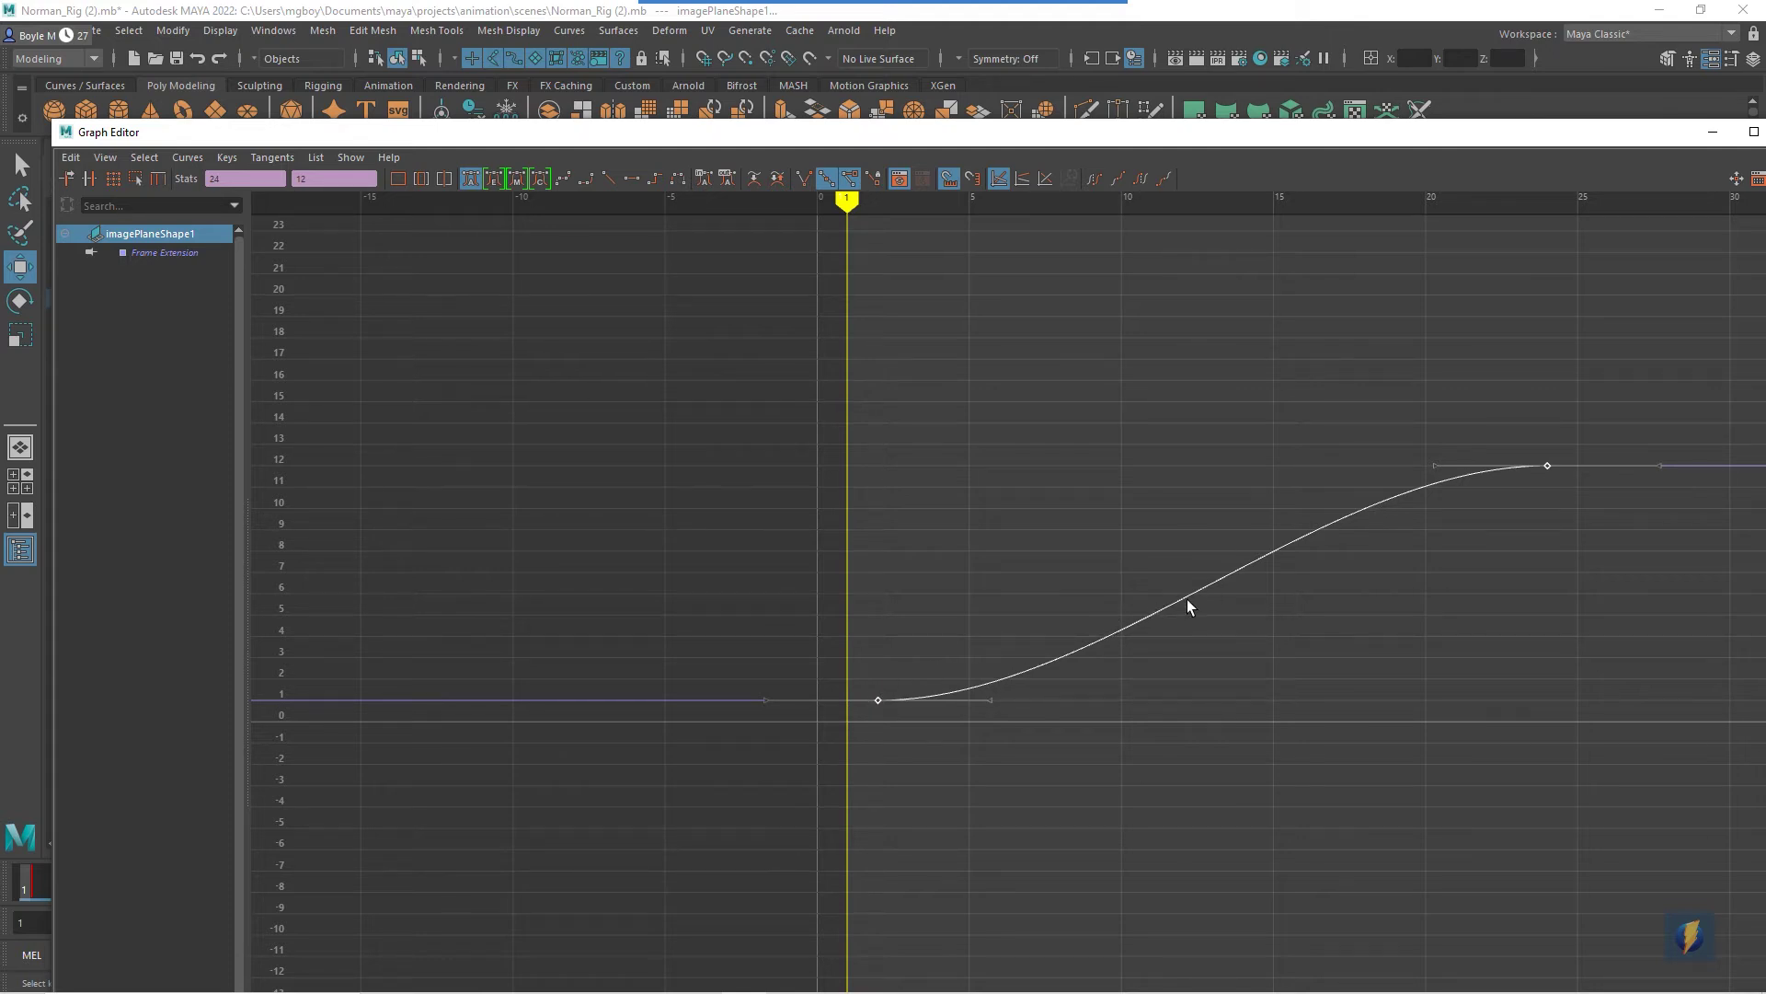
{"action": "left_click_drag", "start_coordinate": [1218, 574], "coordinate": [1196, 582], "text": "shift"}
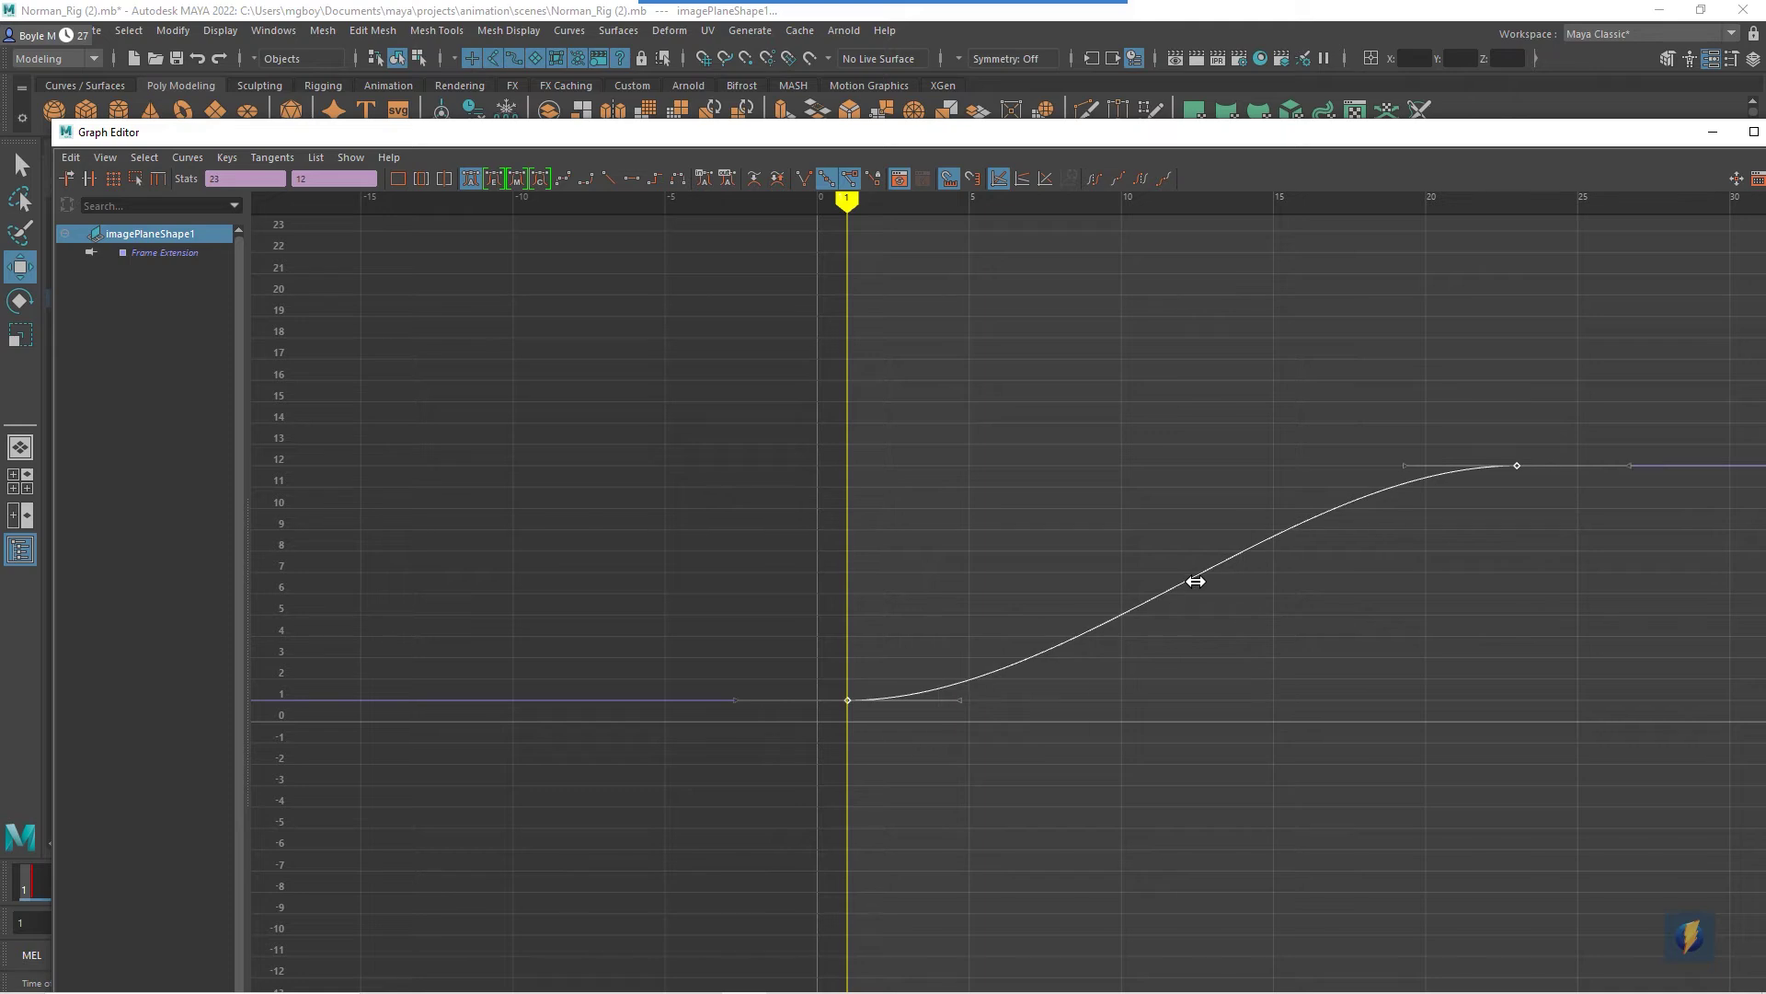
{"action": "left_click", "coordinate": [1712, 135]}
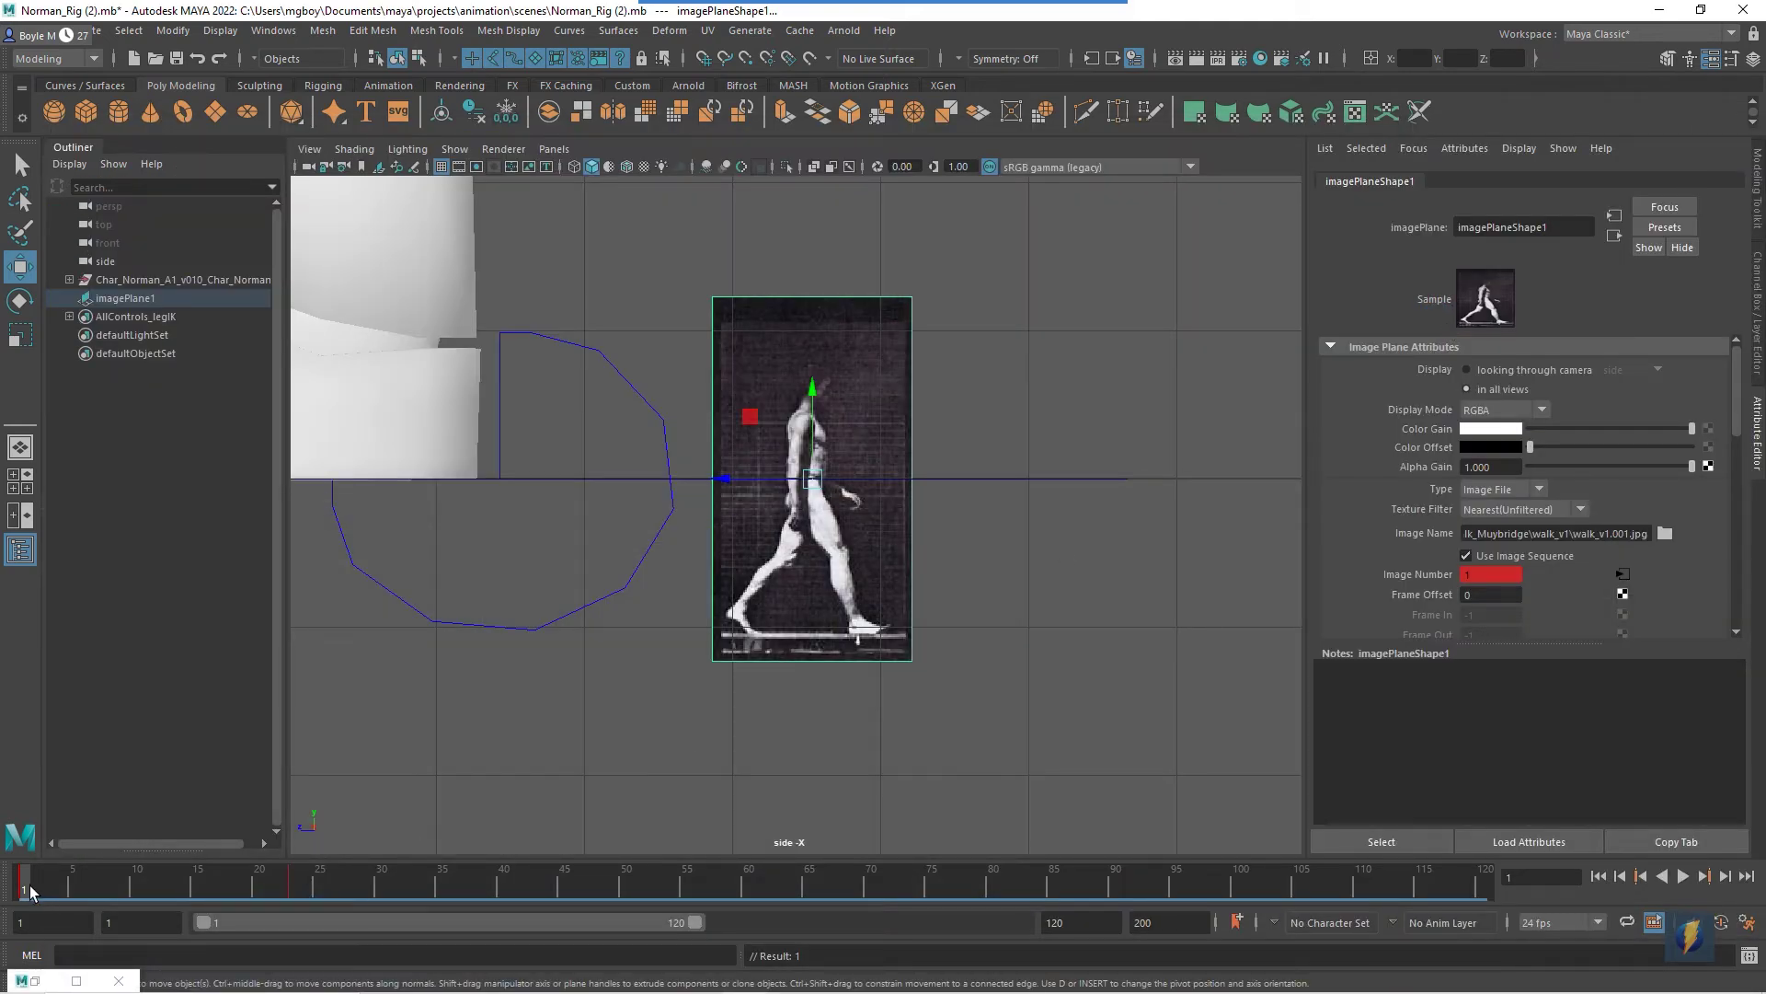
Play back the animation, then scrub to frame 23 where Image Number reads 12.
{"action": "key", "text": "alt+v"}
{"action": "left_click_drag", "start_coordinate": [103, 881], "coordinate": [290, 898]}
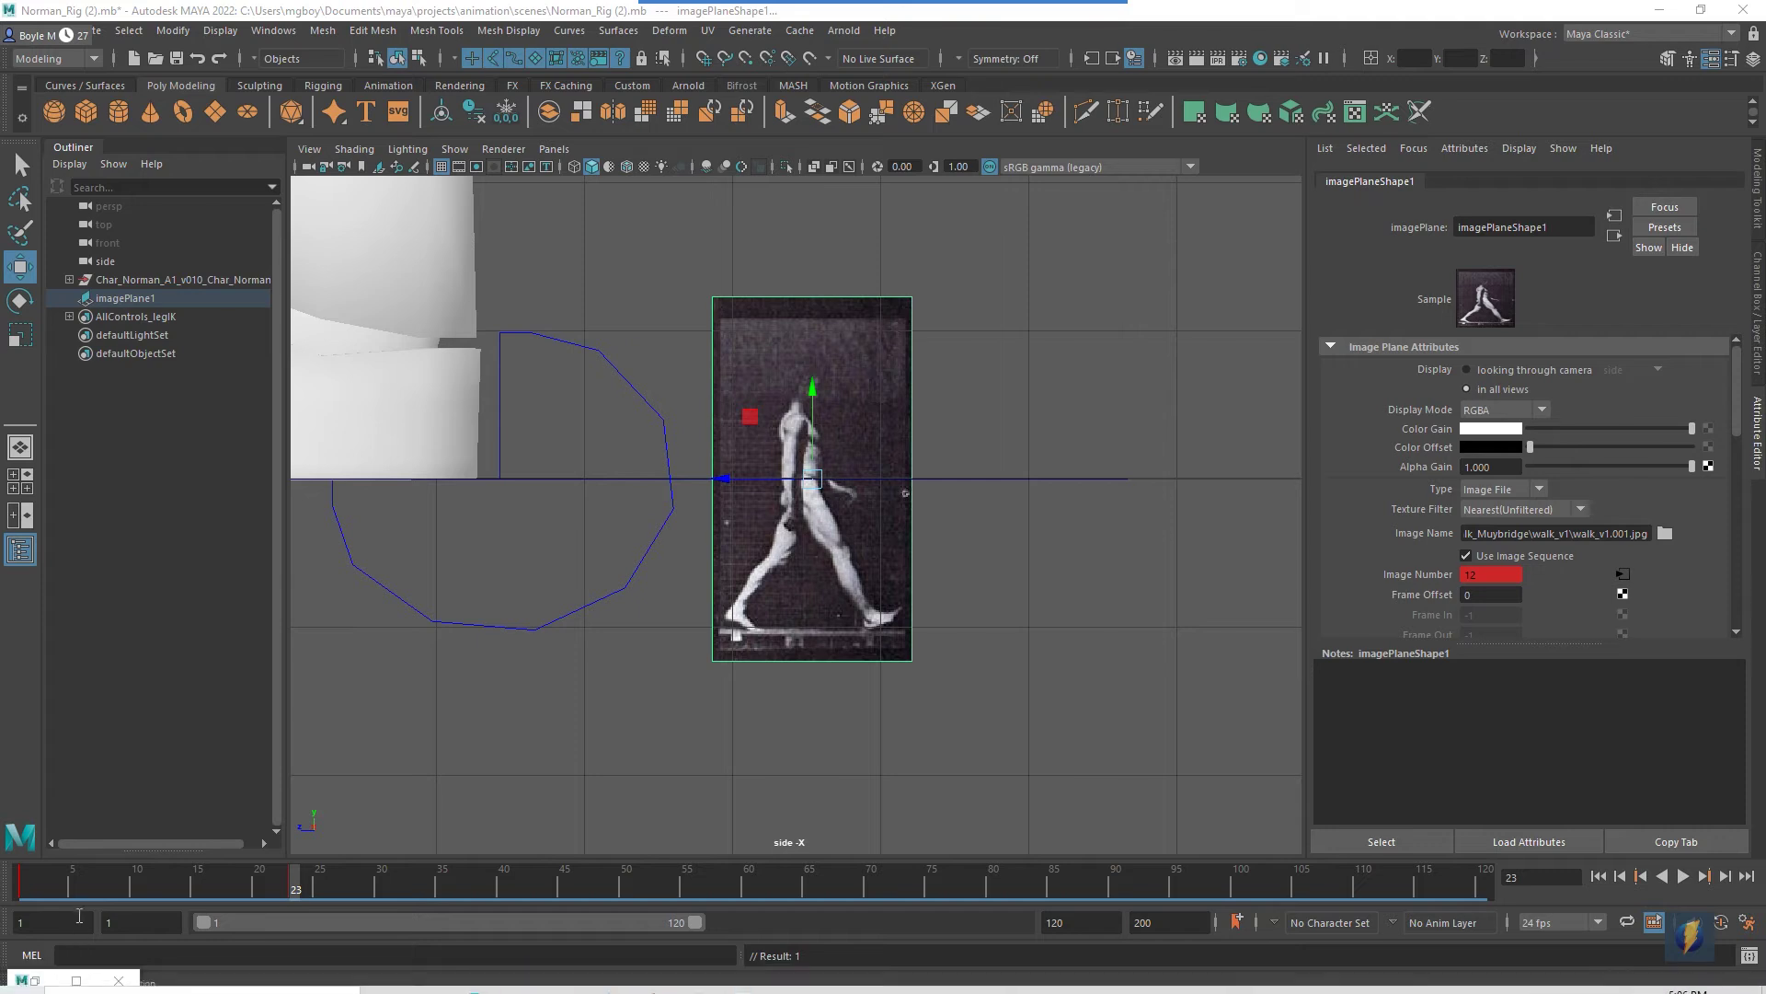
Give the Frame Extension curve's keys linear tangents so it rises evenly from 1 to 12 over frames 1–23.
{"action": "key", "text": "alt+Tab"}
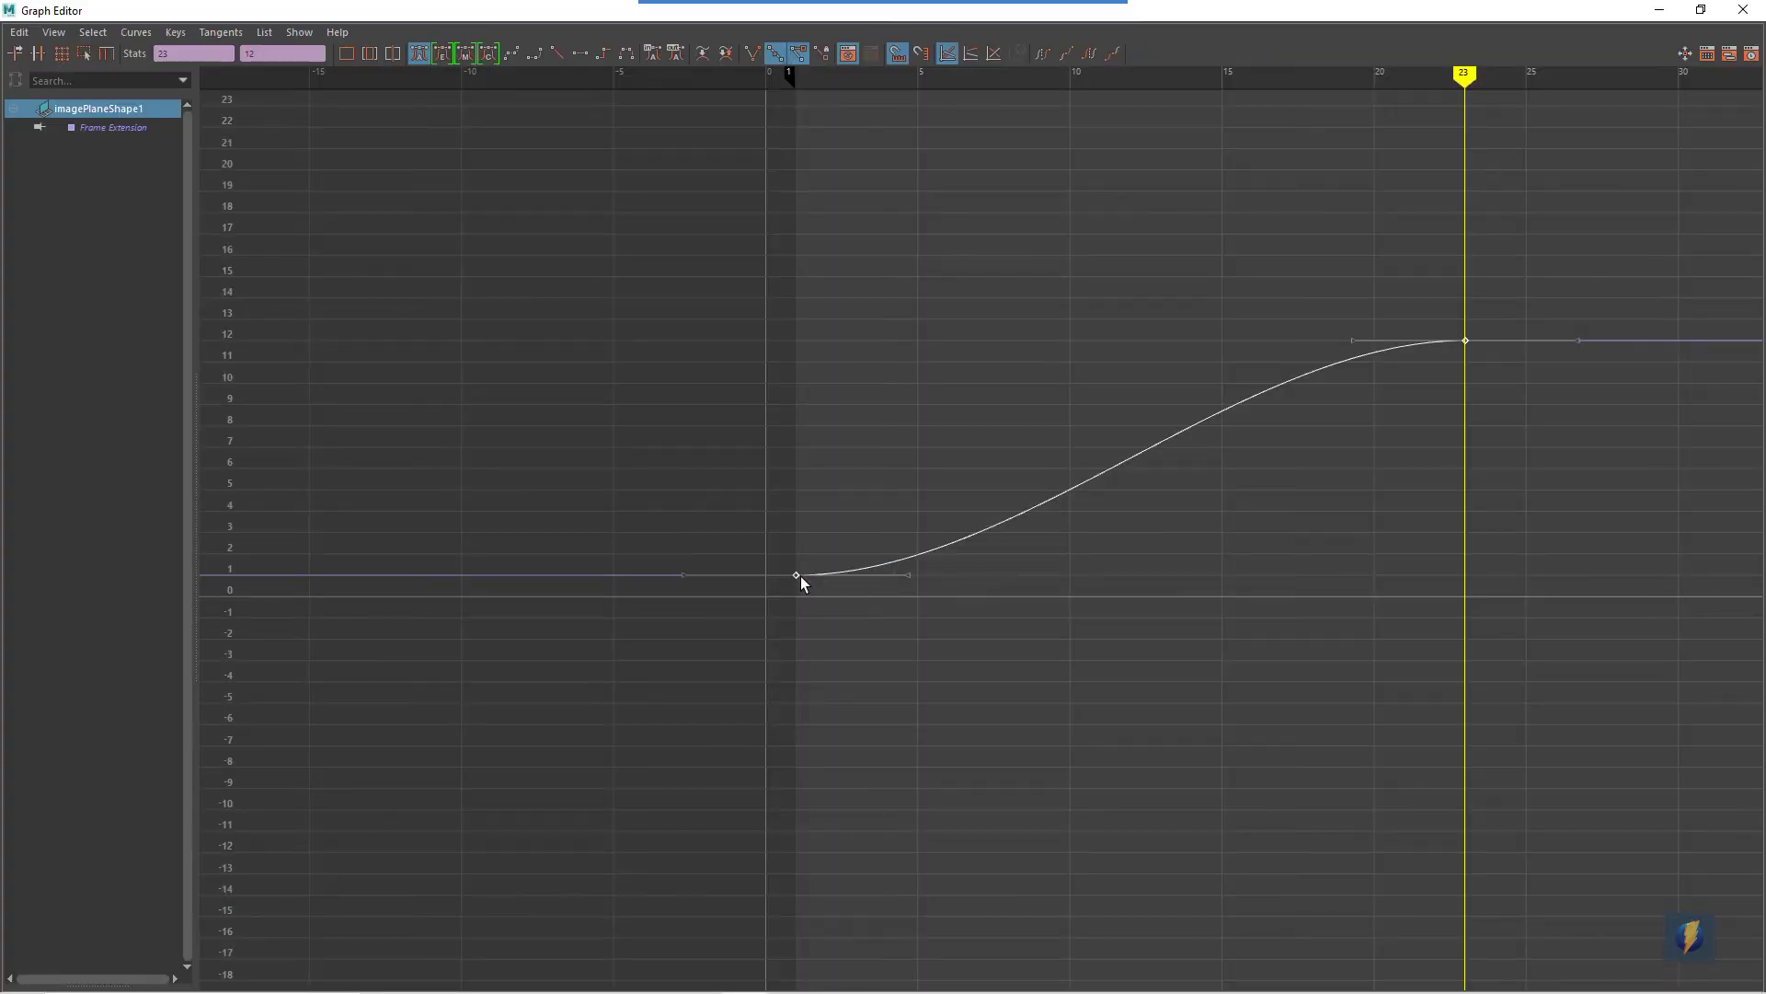
{"action": "mouse_move", "coordinate": [918, 8]}
{"action": "left_click", "coordinate": [950, 36]}
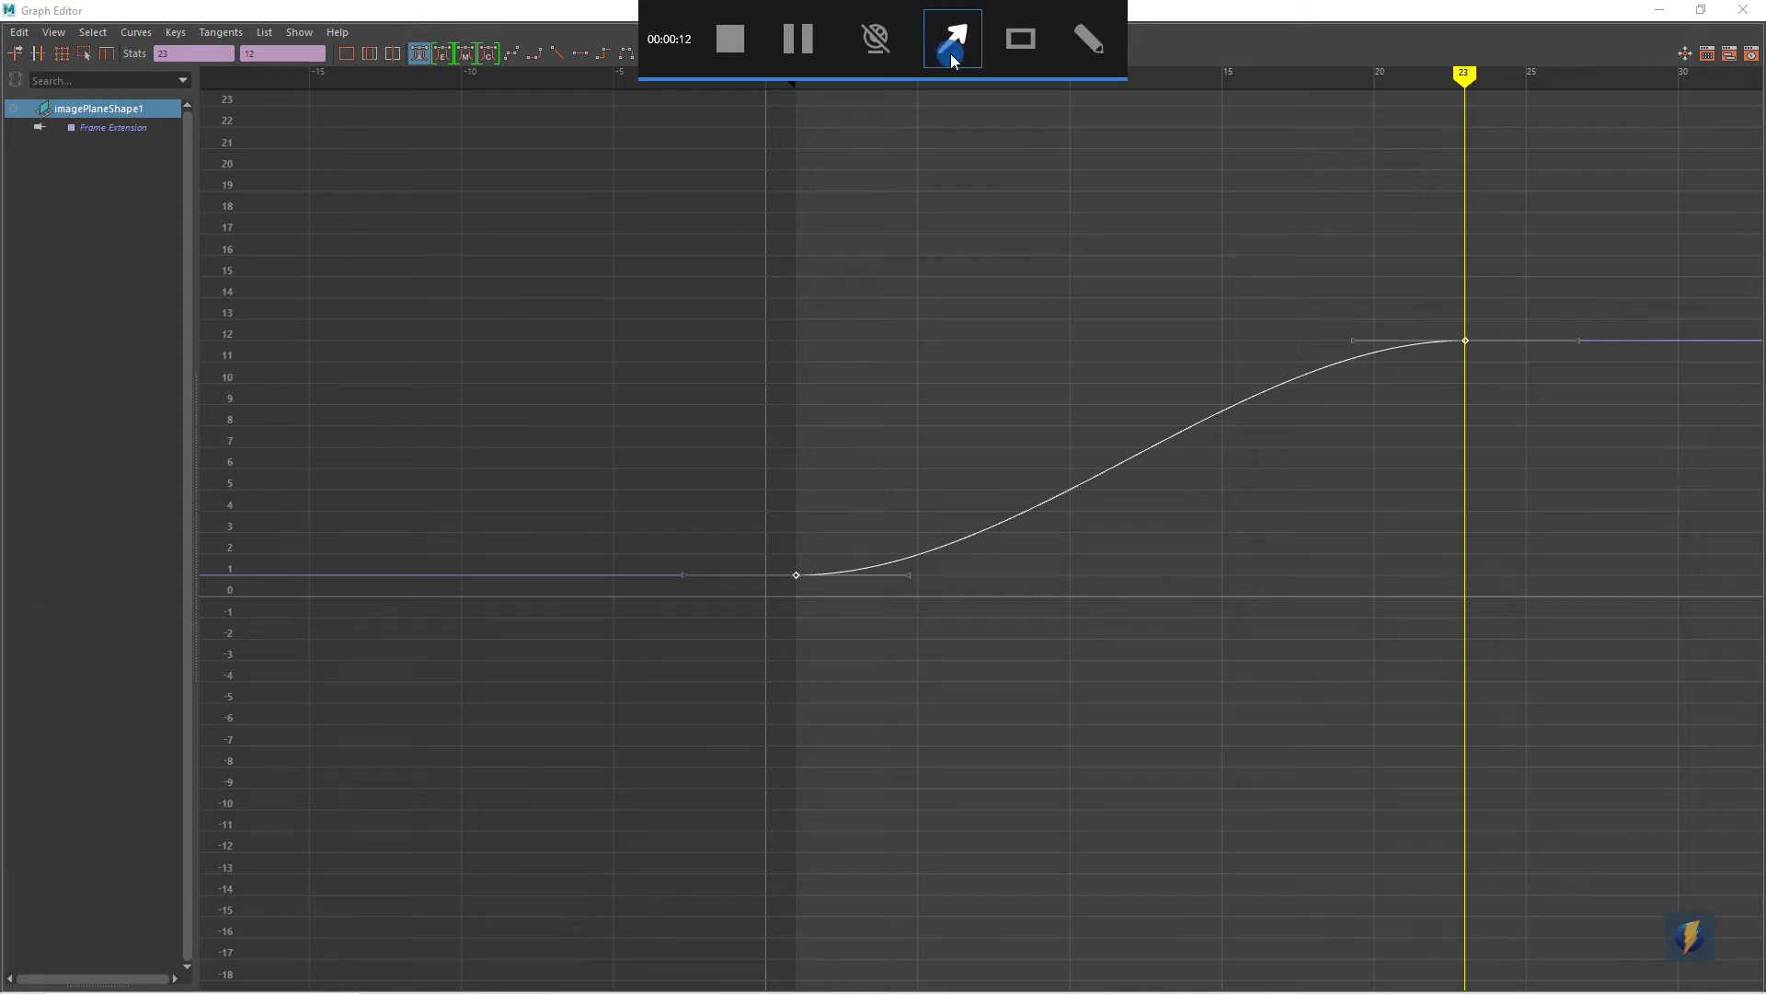
{"action": "mouse_move", "coordinate": [991, 217]}
{"action": "left_mouse_down"}
{"action": "mouse_move", "coordinate": [811, 552]}
{"action": "mouse_move", "coordinate": [902, 564]}
{"action": "mouse_move", "coordinate": [1234, 533]}
{"action": "mouse_move", "coordinate": [1241, 398]}
{"action": "mouse_move", "coordinate": [1342, 348]}
{"action": "mouse_move", "coordinate": [1470, 331]}
{"action": "mouse_move", "coordinate": [1234, 366]}
{"action": "mouse_move", "coordinate": [865, 509]}
{"action": "mouse_move", "coordinate": [854, 554]}
{"action": "mouse_move", "coordinate": [827, 565]}
{"action": "mouse_move", "coordinate": [876, 563]}
{"action": "mouse_move", "coordinate": [1209, 391]}
{"action": "mouse_move", "coordinate": [1435, 333]}
{"action": "mouse_move", "coordinate": [1239, 398]}
{"action": "mouse_move", "coordinate": [1045, 513]}
{"action": "mouse_move", "coordinate": [907, 563]}
{"action": "left_mouse_up"}
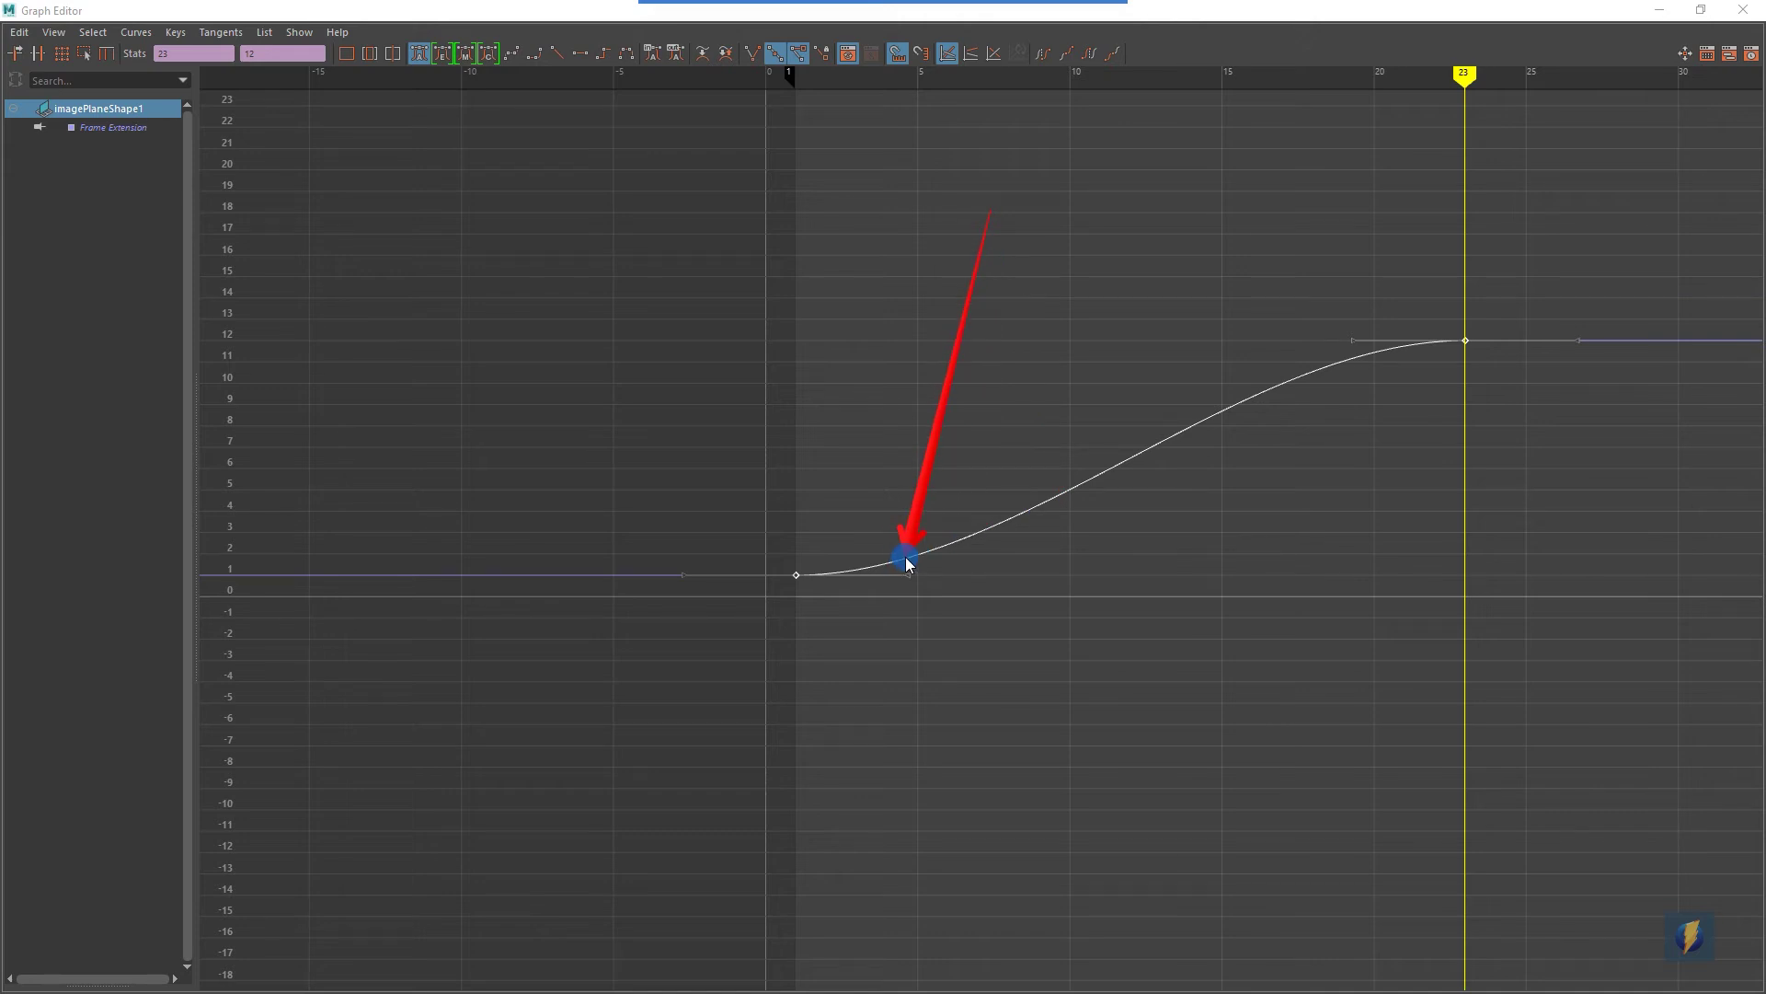
{"action": "mouse_move", "coordinate": [906, 557]}
{"action": "left_mouse_down"}
{"action": "mouse_move", "coordinate": [898, 515]}
{"action": "mouse_move", "coordinate": [804, 566]}
{"action": "mouse_move", "coordinate": [1186, 599]}
{"action": "mouse_move", "coordinate": [1394, 357]}
{"action": "mouse_move", "coordinate": [1163, 343]}
{"action": "mouse_move", "coordinate": [1104, 361]}
{"action": "left_mouse_up"}
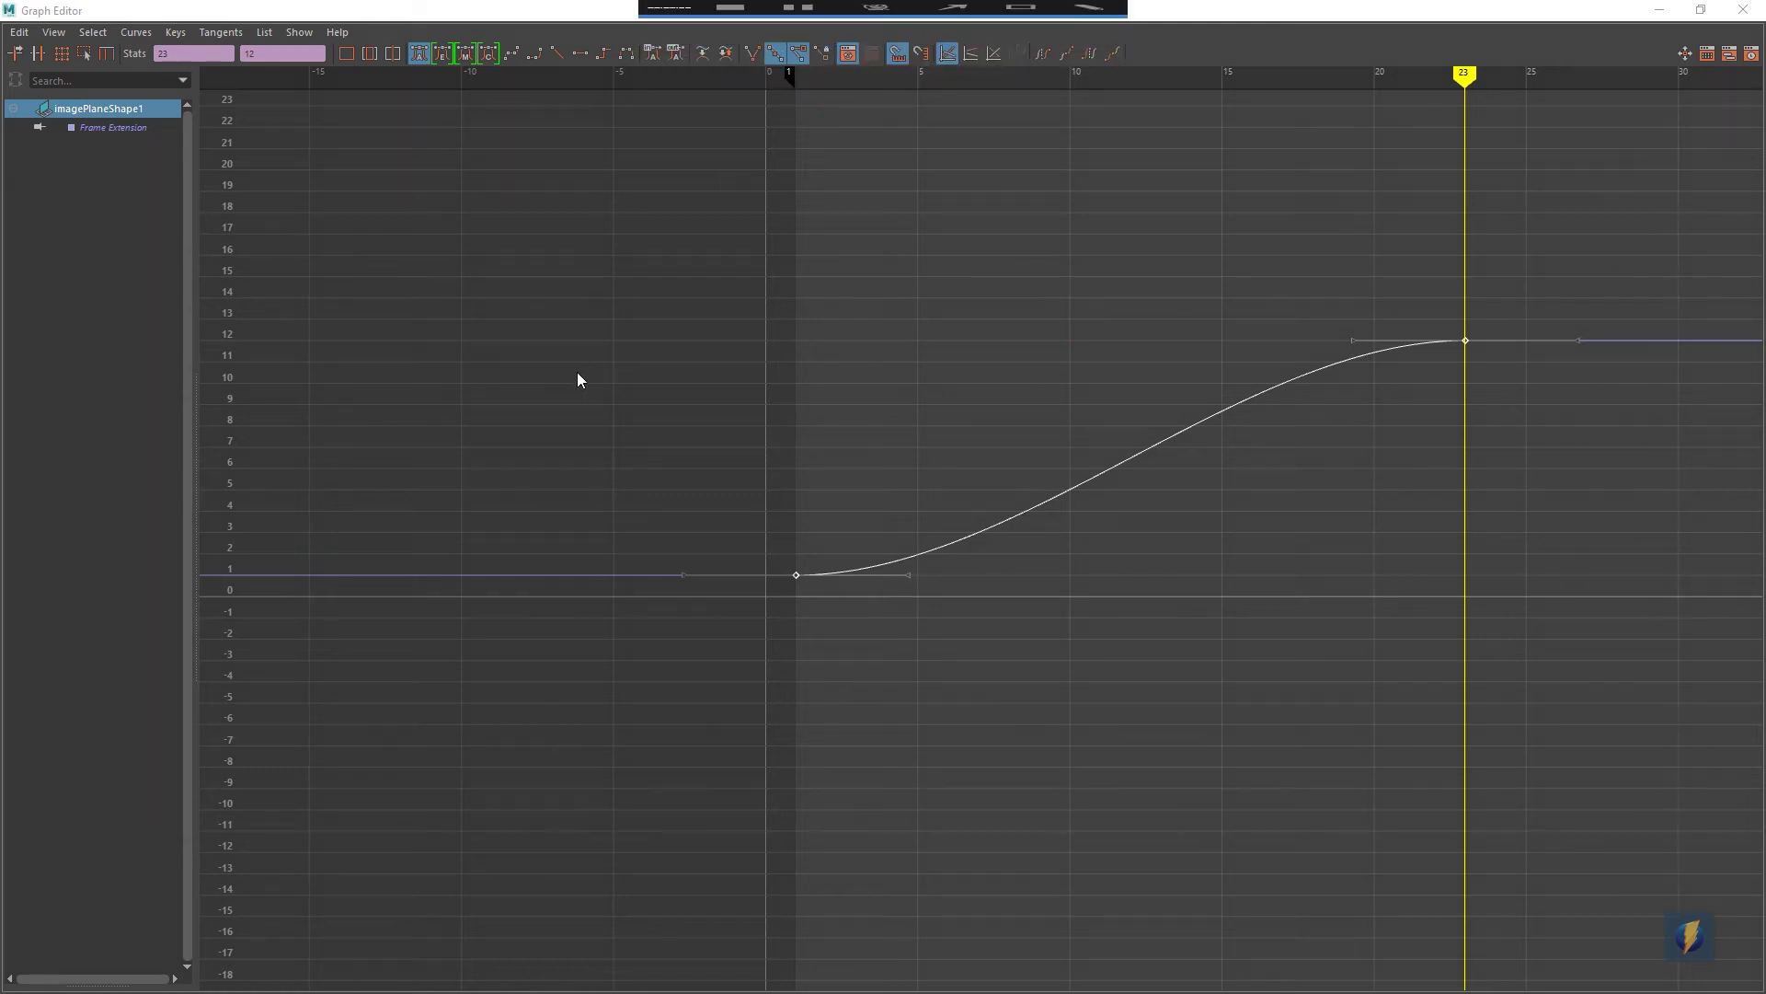
{"action": "left_click_drag", "start_coordinate": [577, 371], "coordinate": [558, 74]}
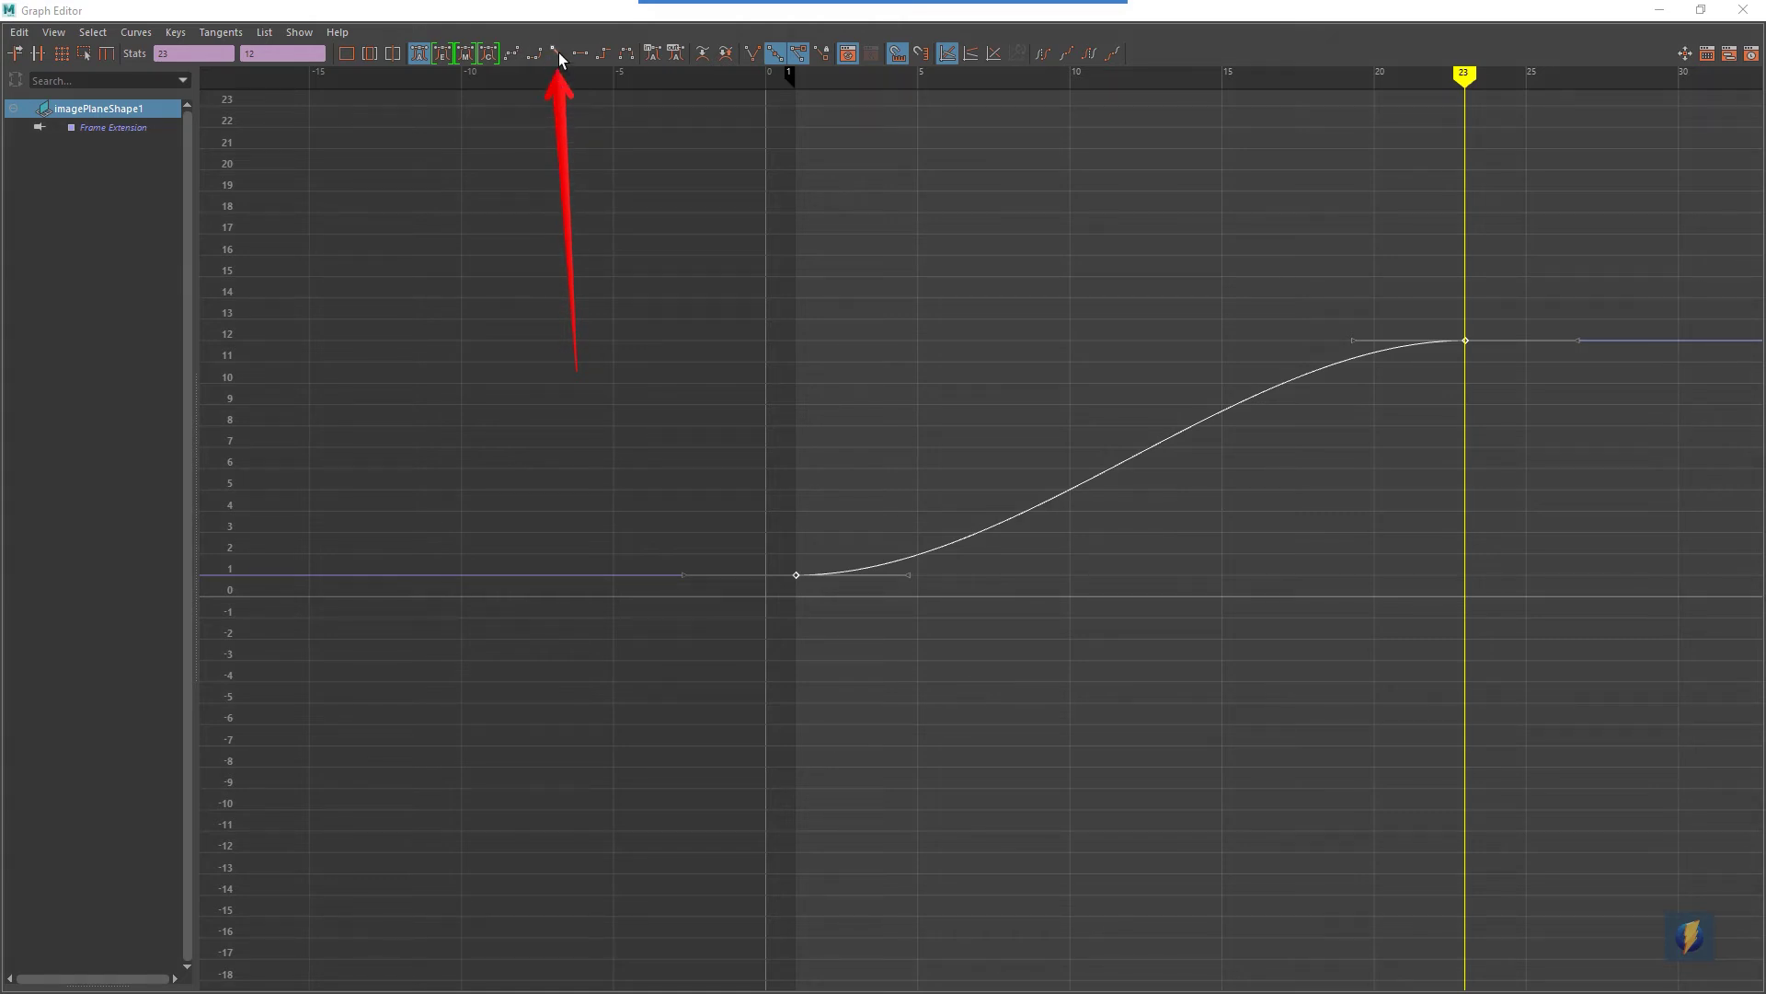
{"action": "left_click", "coordinate": [558, 52]}
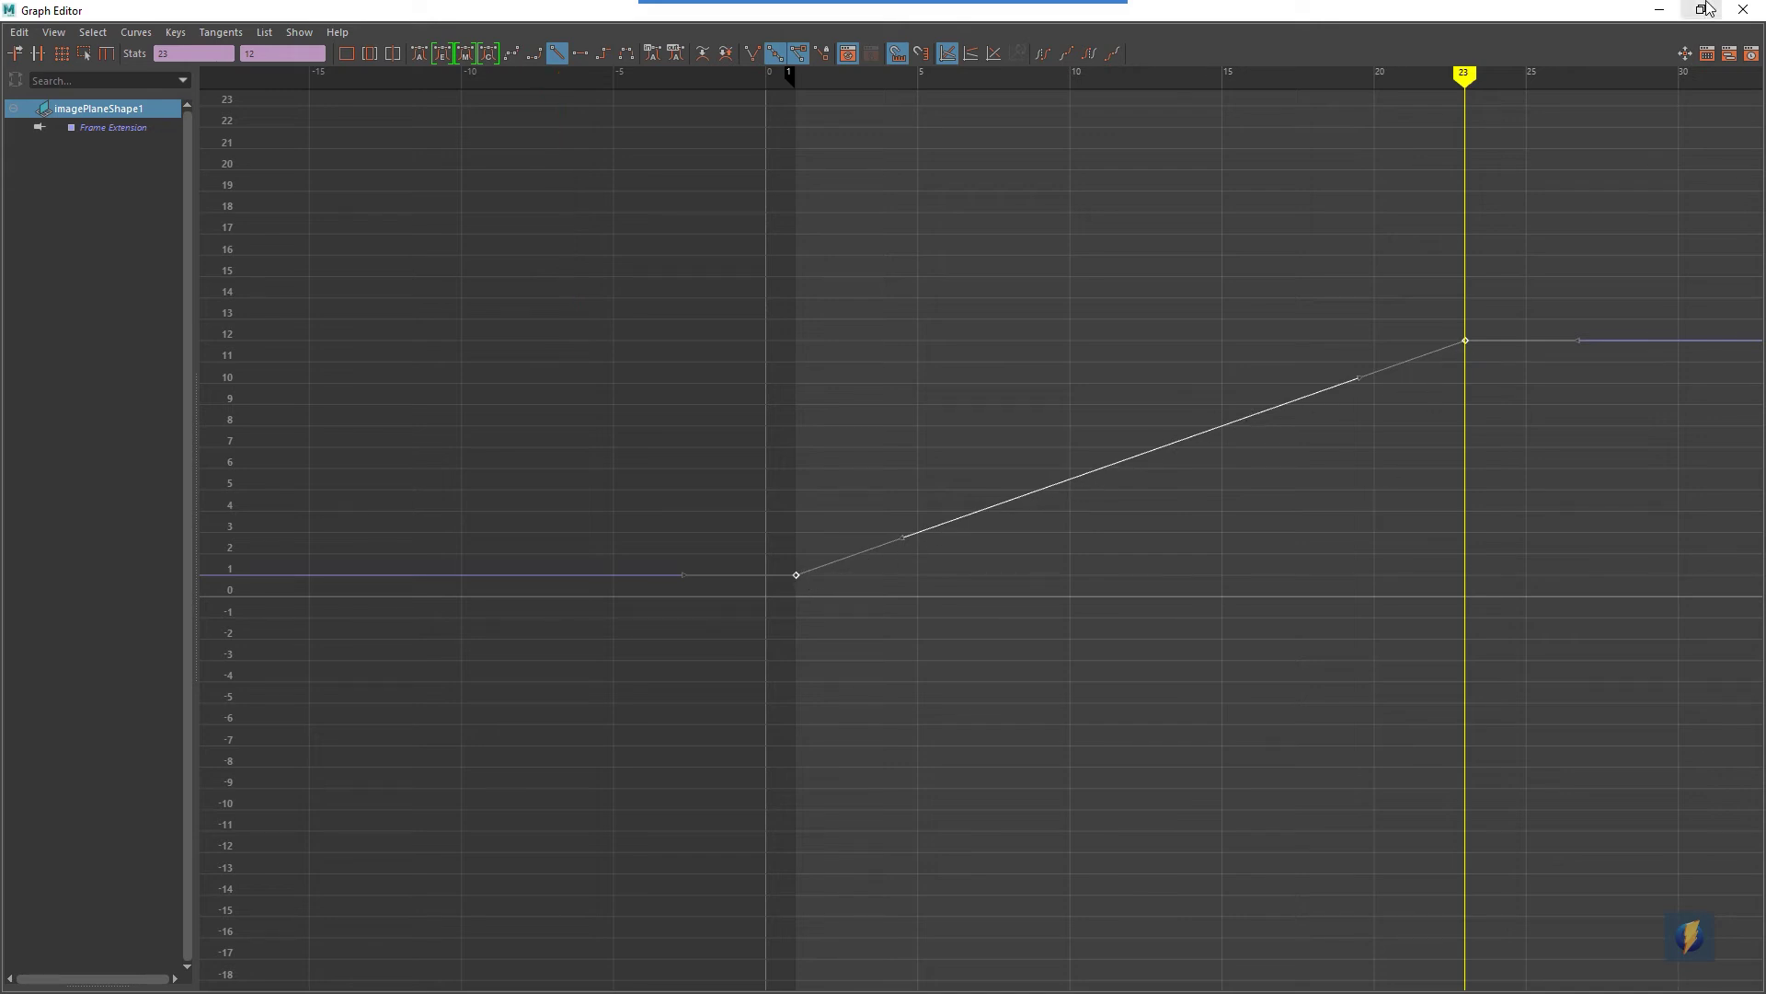
{"action": "left_click", "coordinate": [1661, 10]}
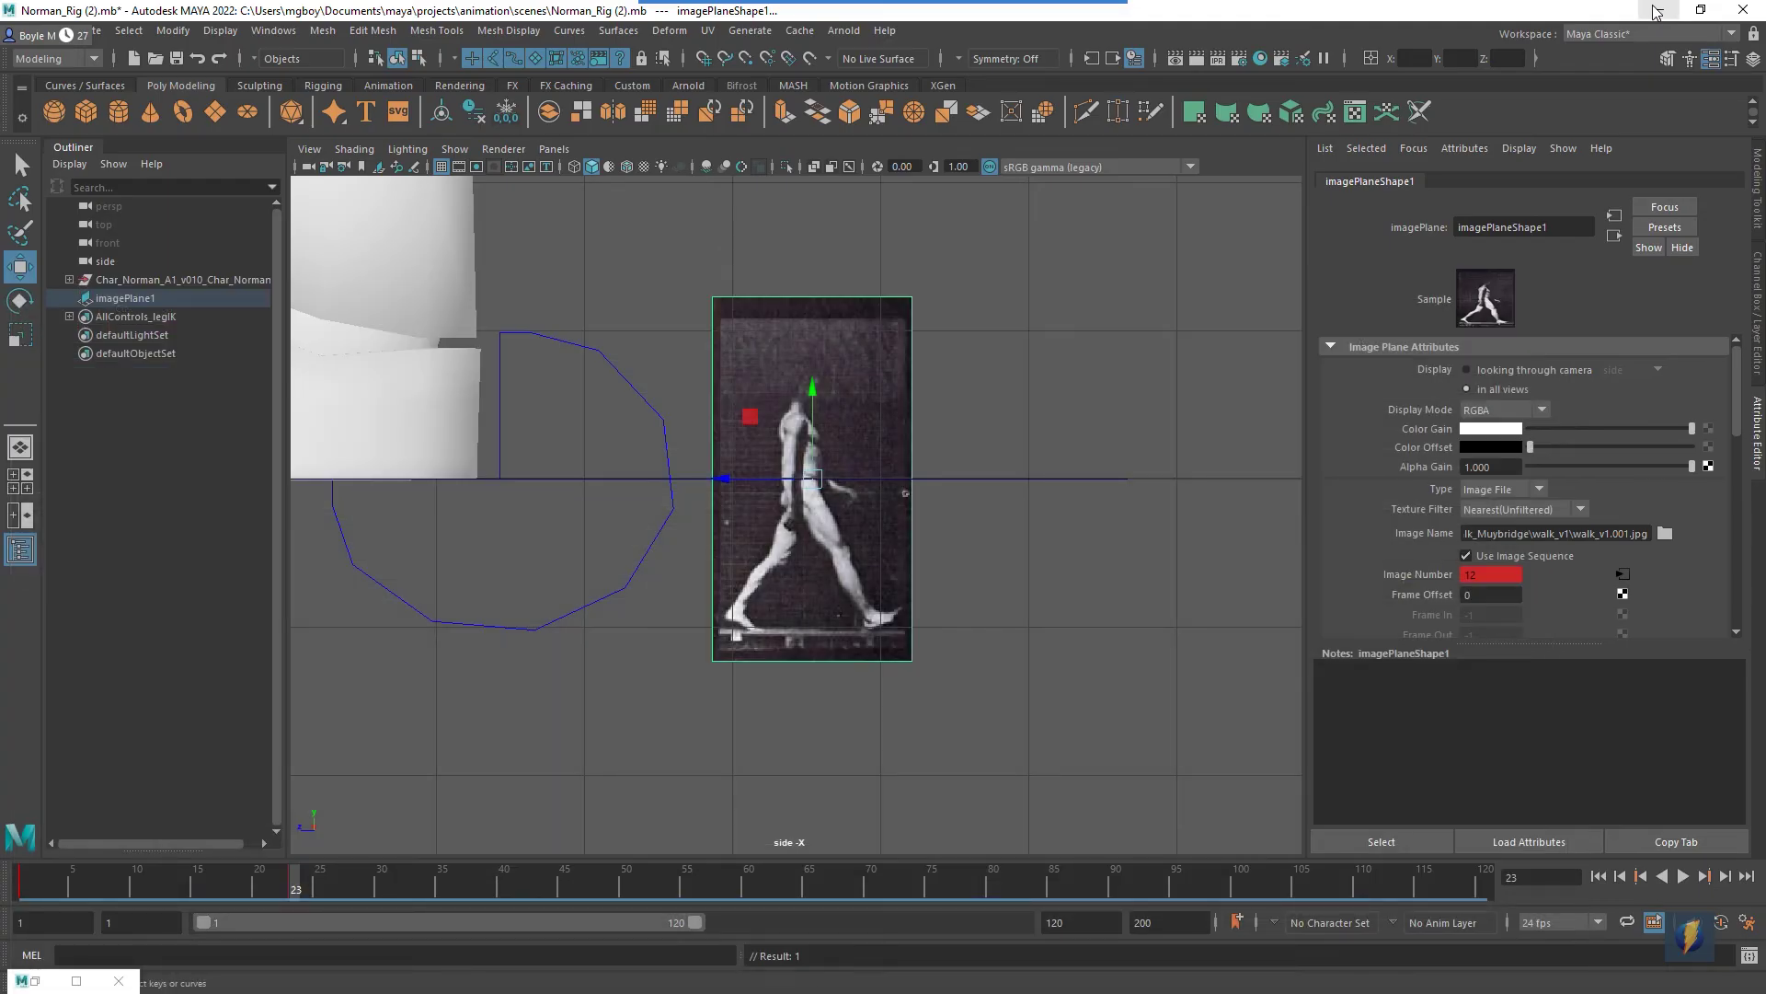
{"action": "left_click_drag", "start_coordinate": [302, 886], "coordinate": [22, 883]}
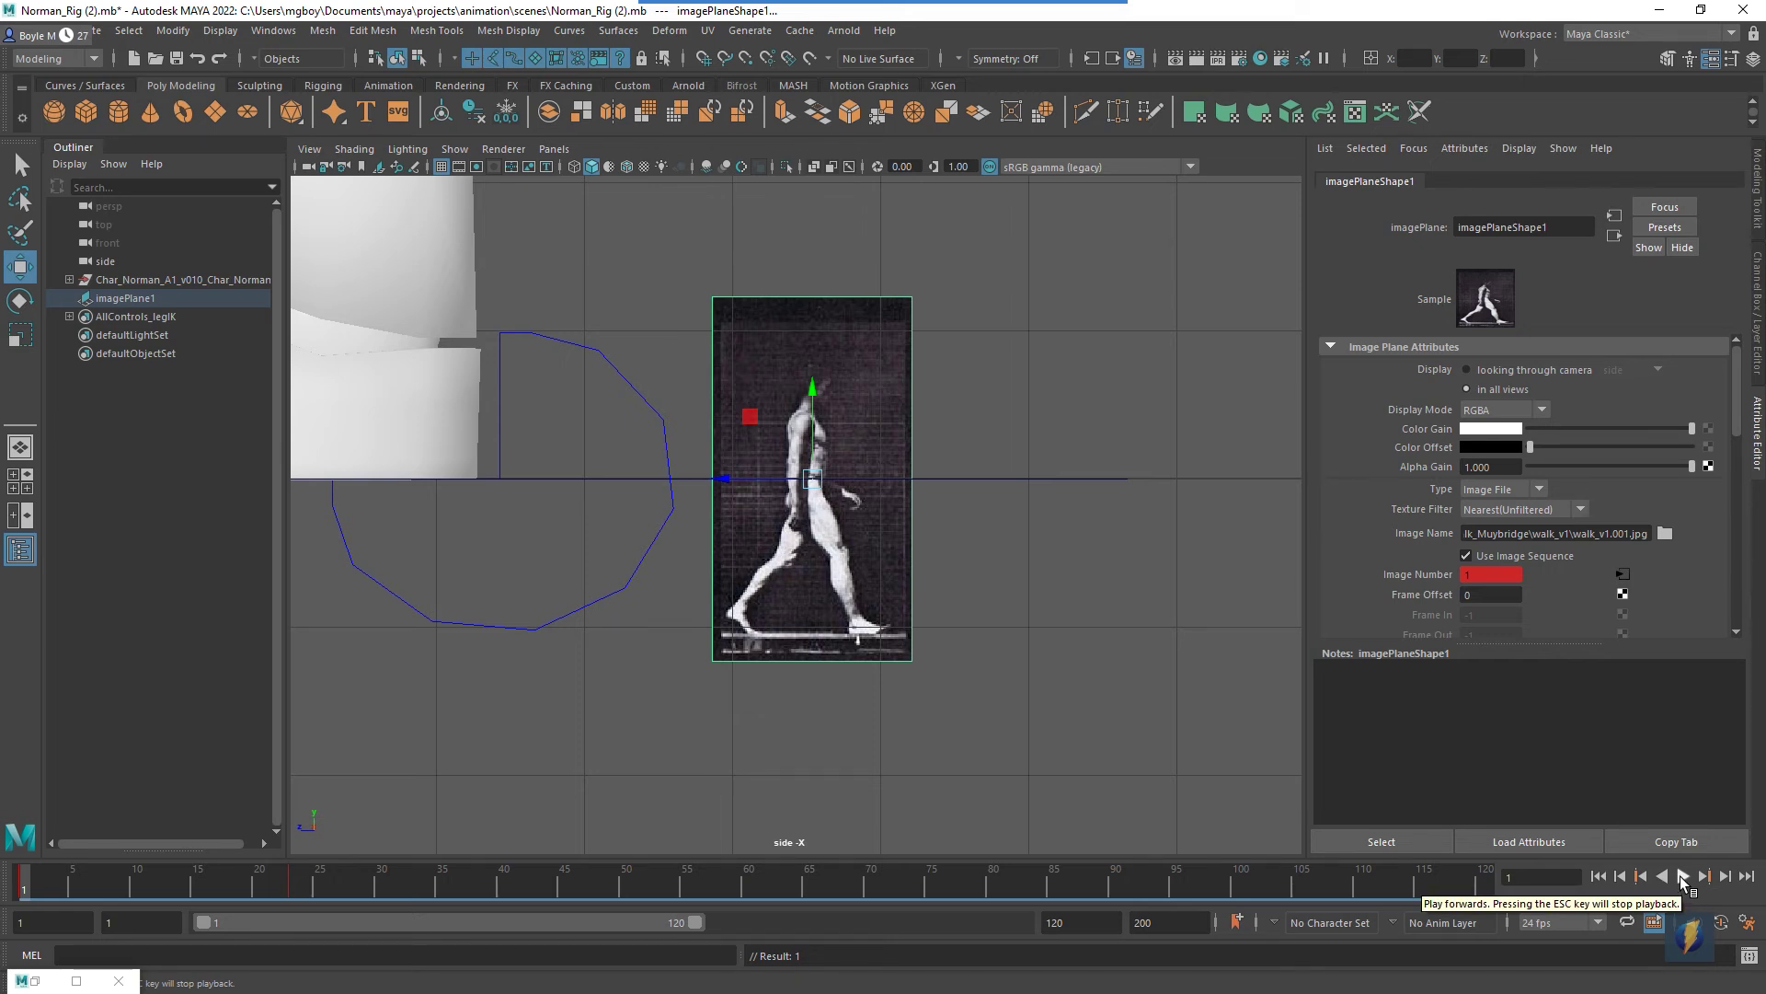
{"action": "left_click", "coordinate": [1684, 878]}
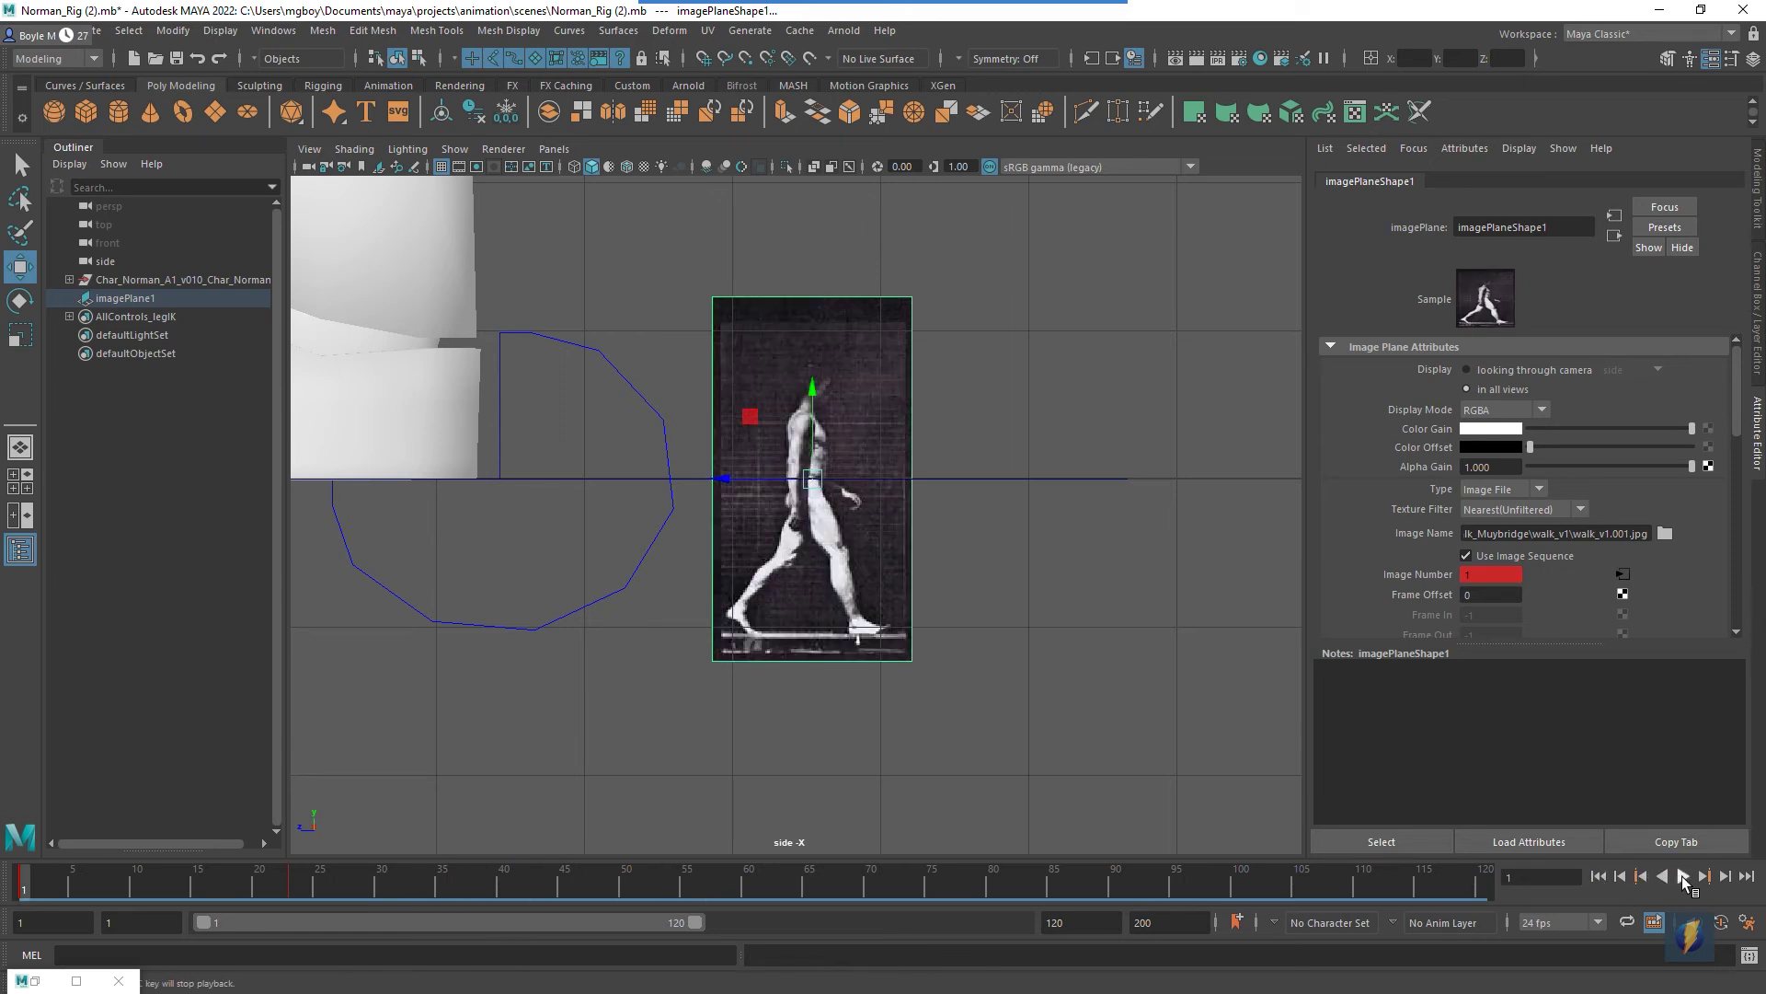
{"action": "left_click", "coordinate": [1683, 877]}
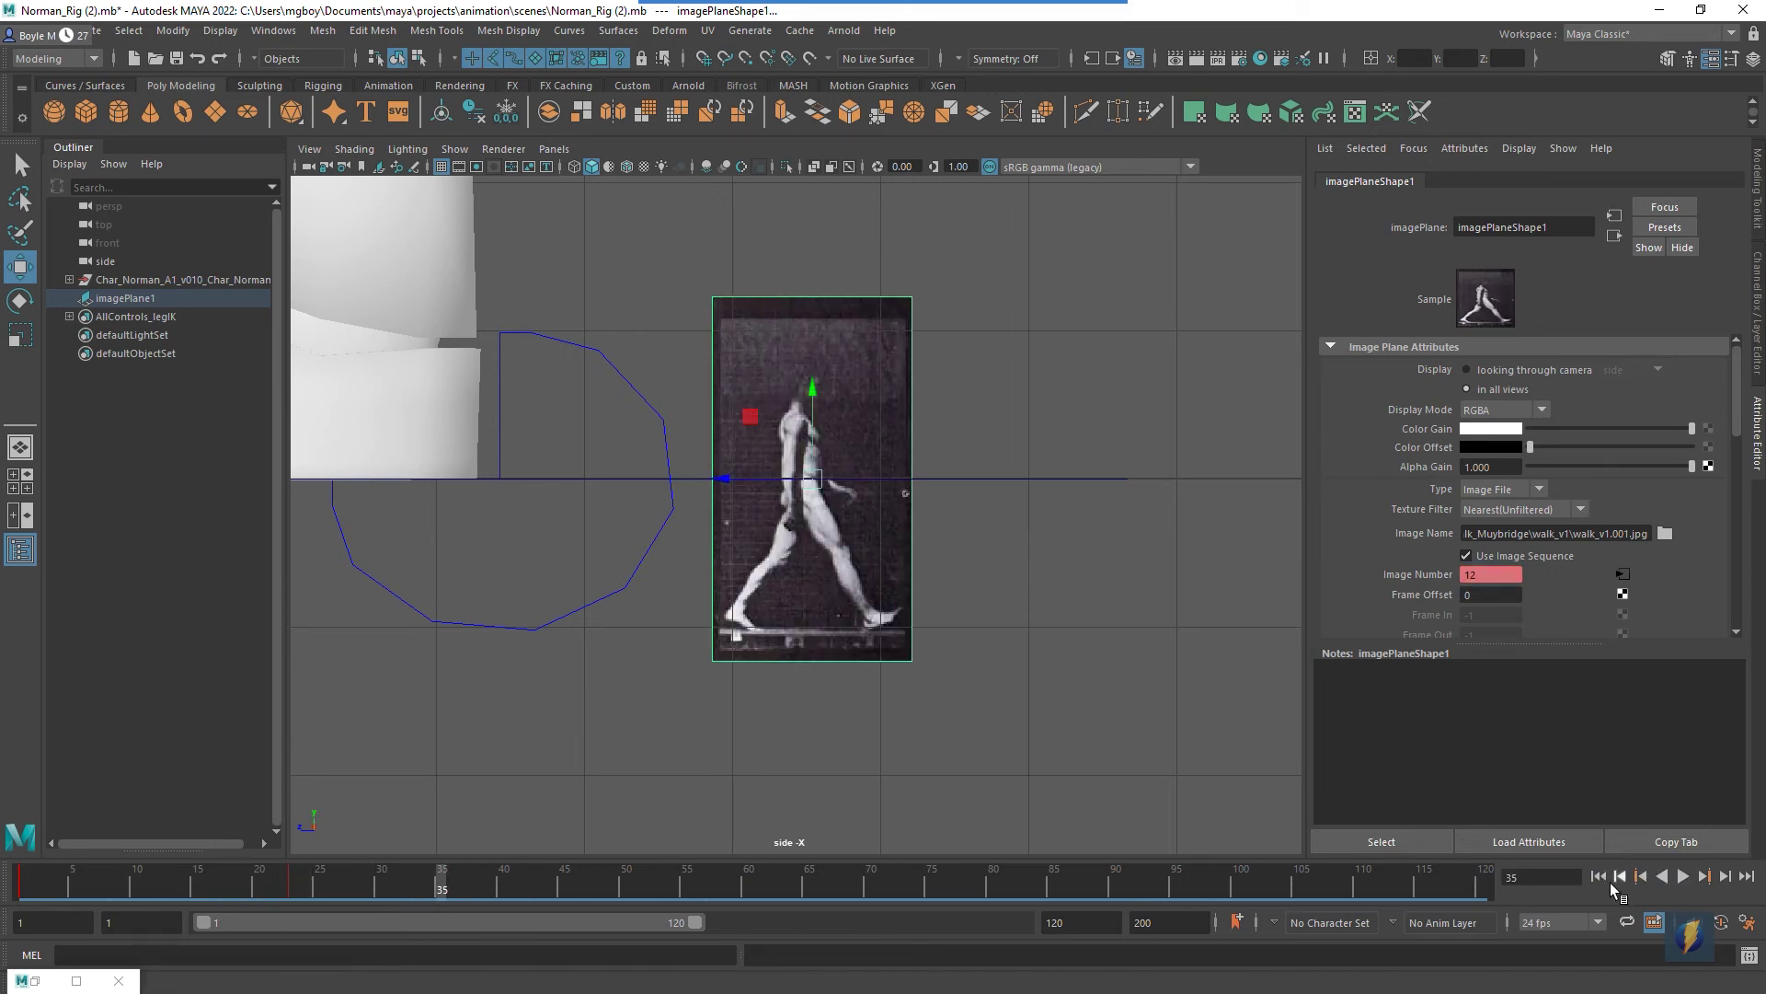
{"action": "left_click", "coordinate": [1598, 877]}
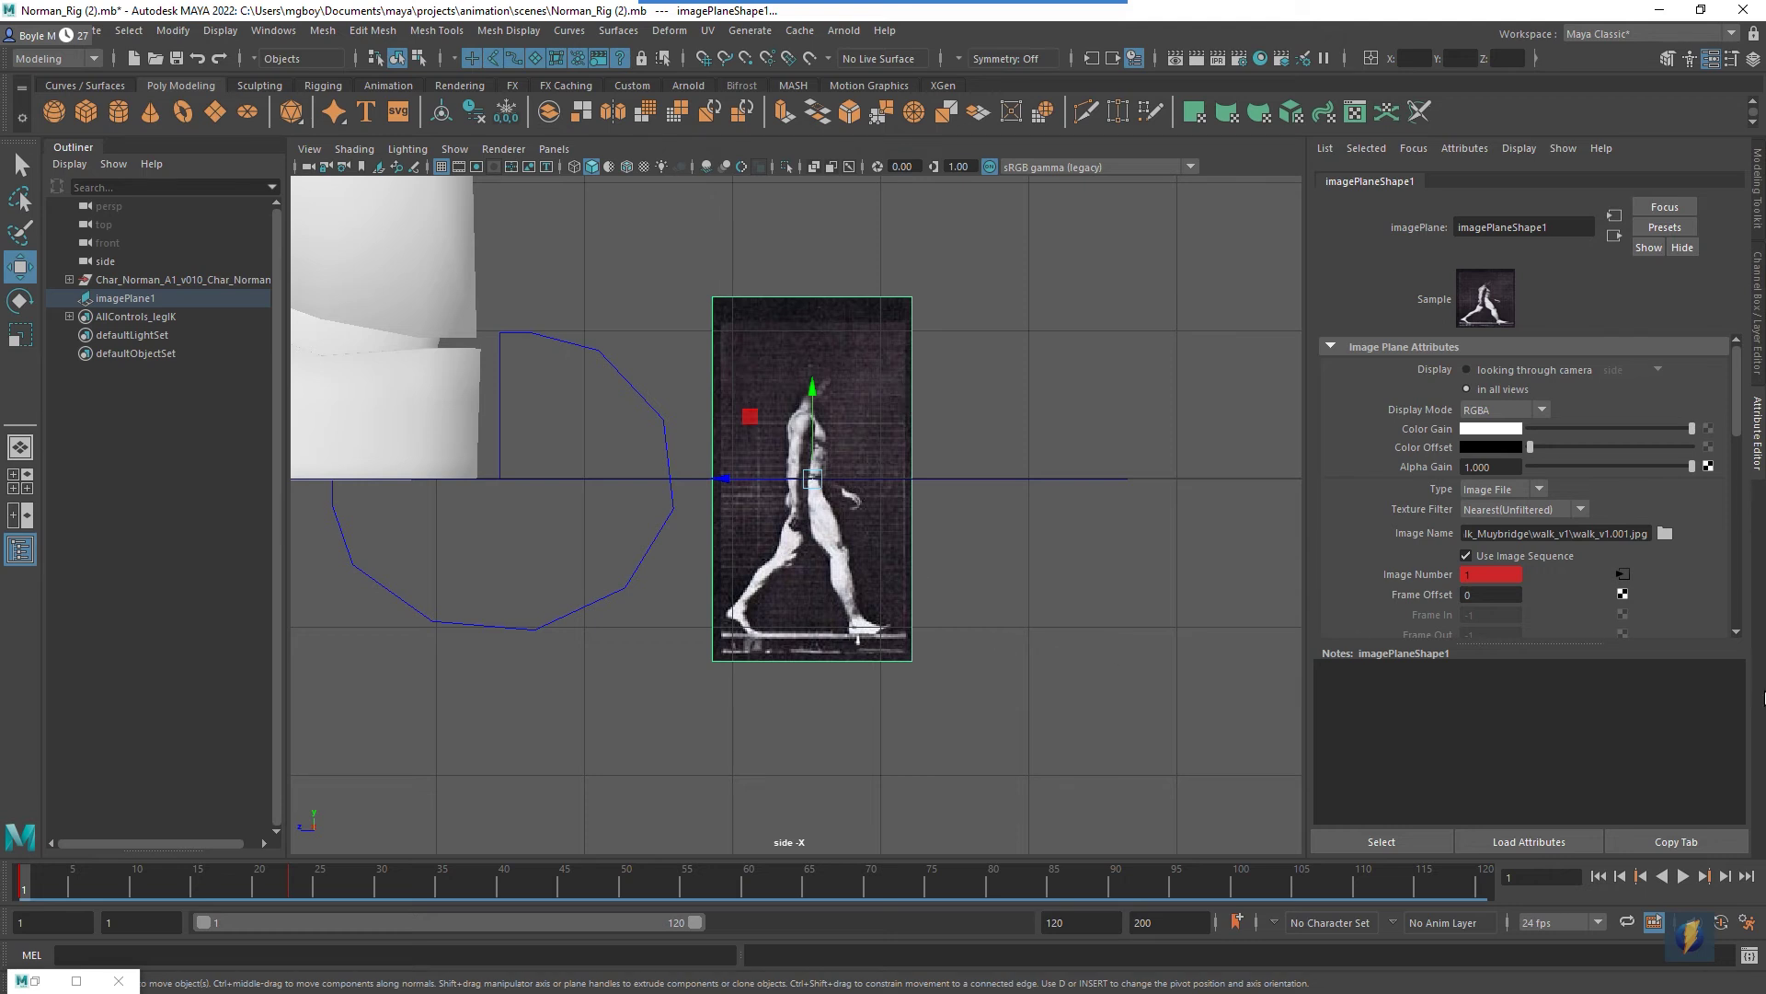
{"action": "left_click", "coordinate": [1682, 876]}
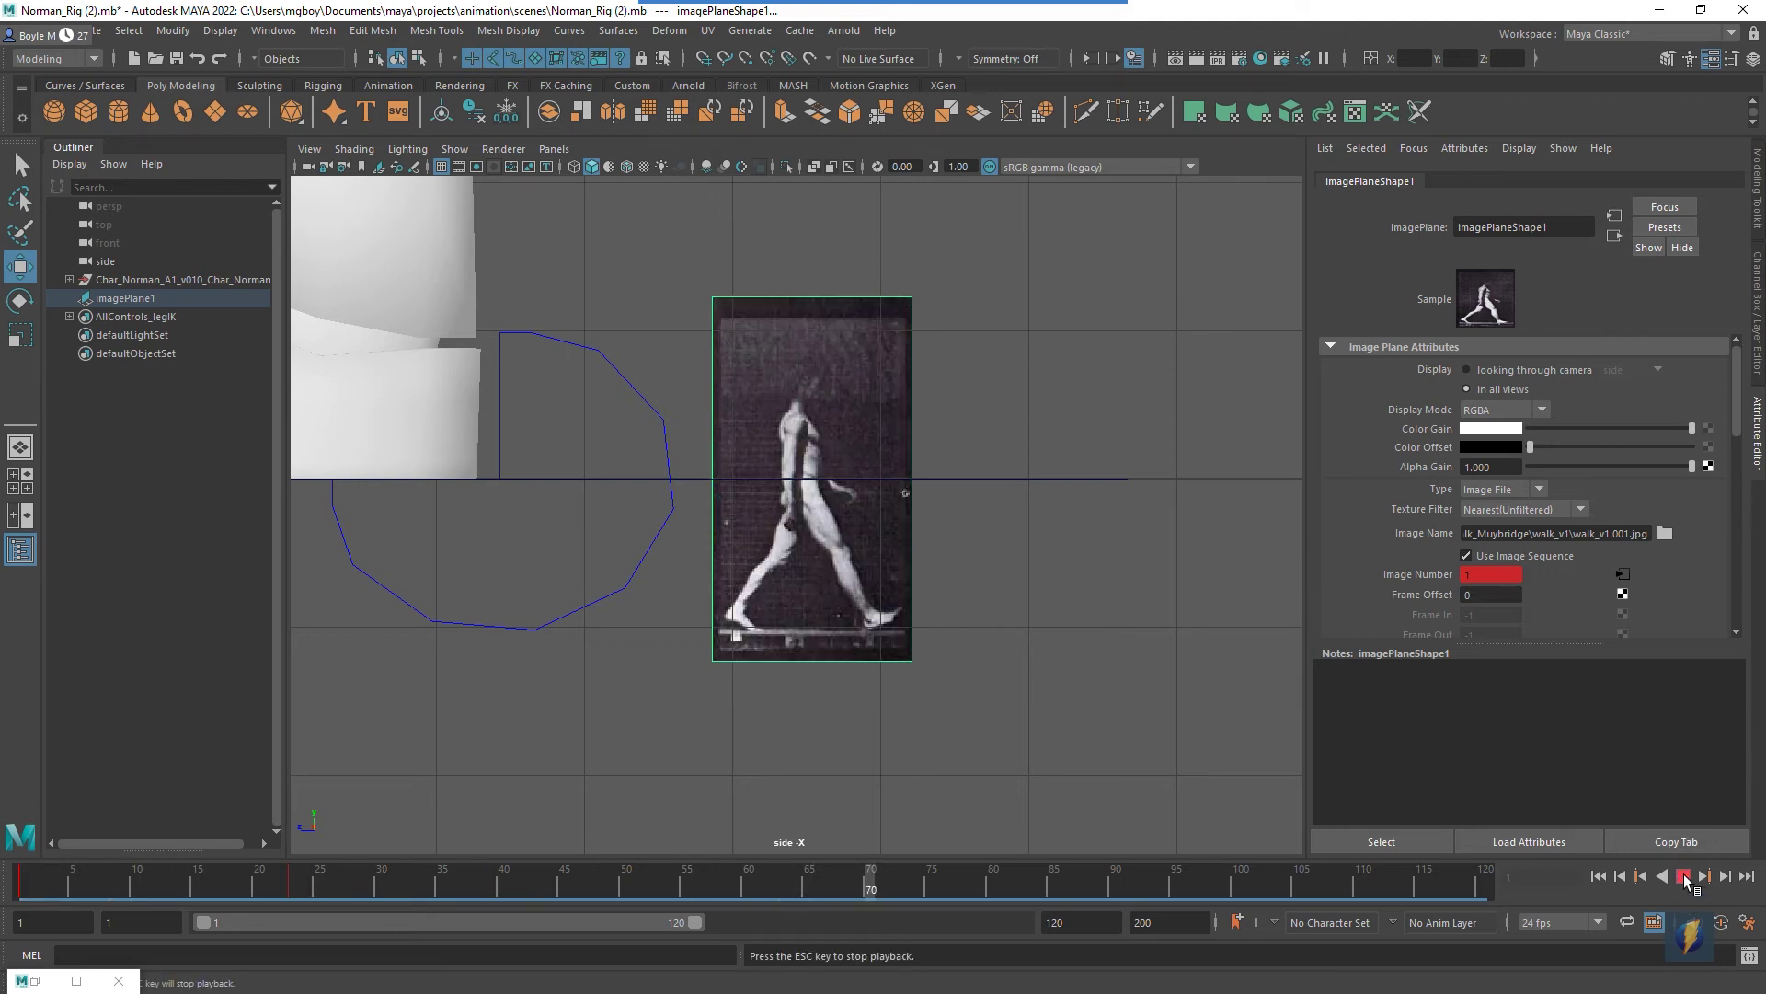
{"action": "left_click", "coordinate": [1683, 876]}
From frame 1, set the Frame Extension curve's Post Infinity to Cycle.
{"action": "left_click", "coordinate": [1600, 877]}
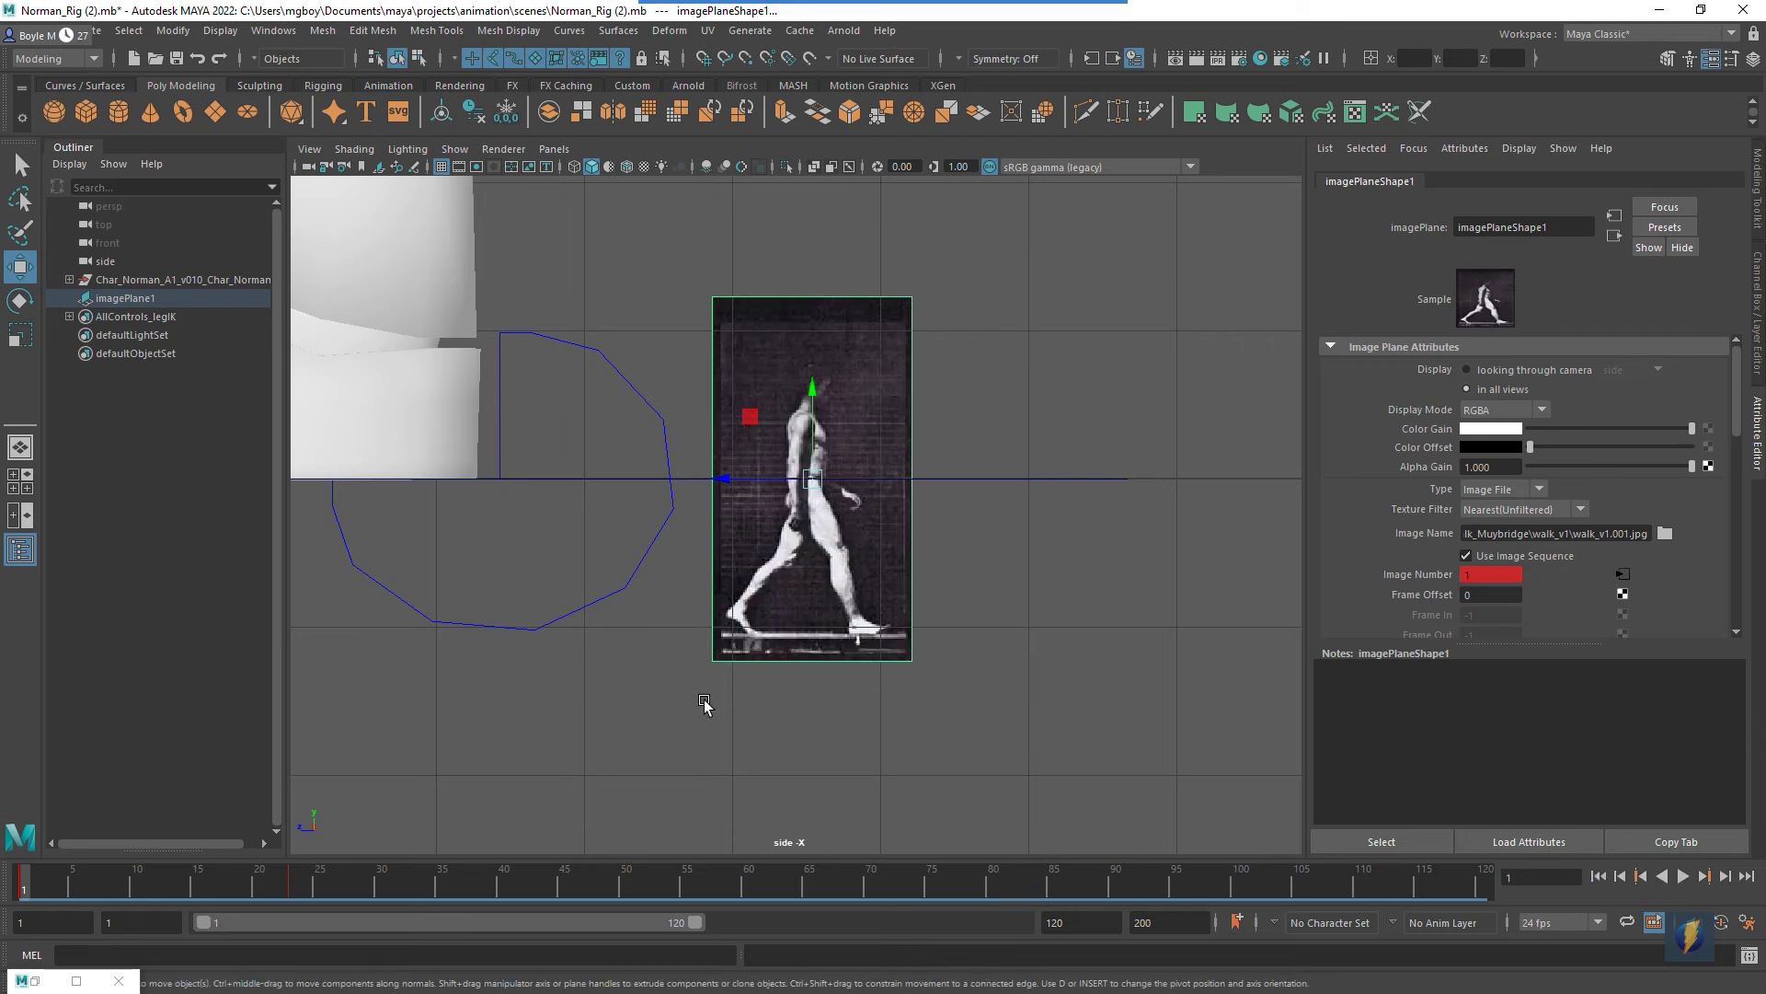
{"action": "left_click", "coordinate": [77, 980]}
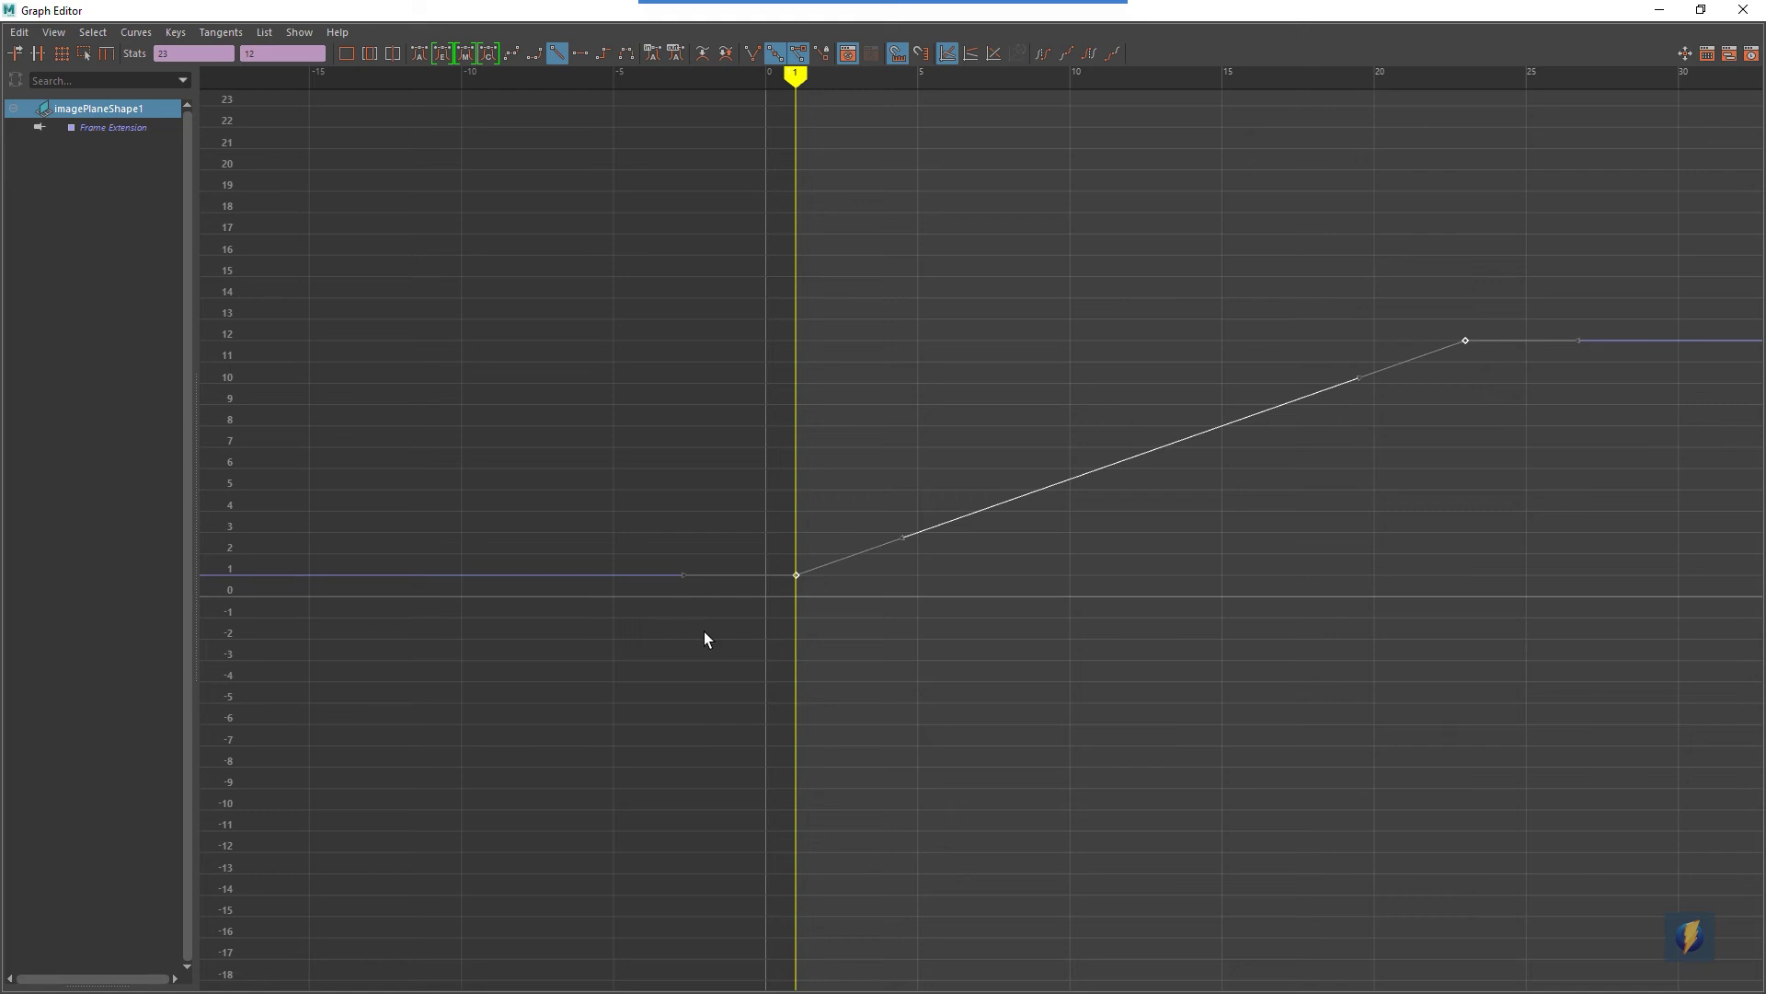
{"action": "middle_click_drag", "start_coordinate": [1174, 686], "coordinate": [1025, 681], "text": "alt"}
{"action": "right_click_drag", "start_coordinate": [1025, 682], "coordinate": [1249, 631], "text": "alt"}
{"action": "middle_click_drag", "start_coordinate": [1249, 631], "coordinate": [1155, 661], "text": "alt"}
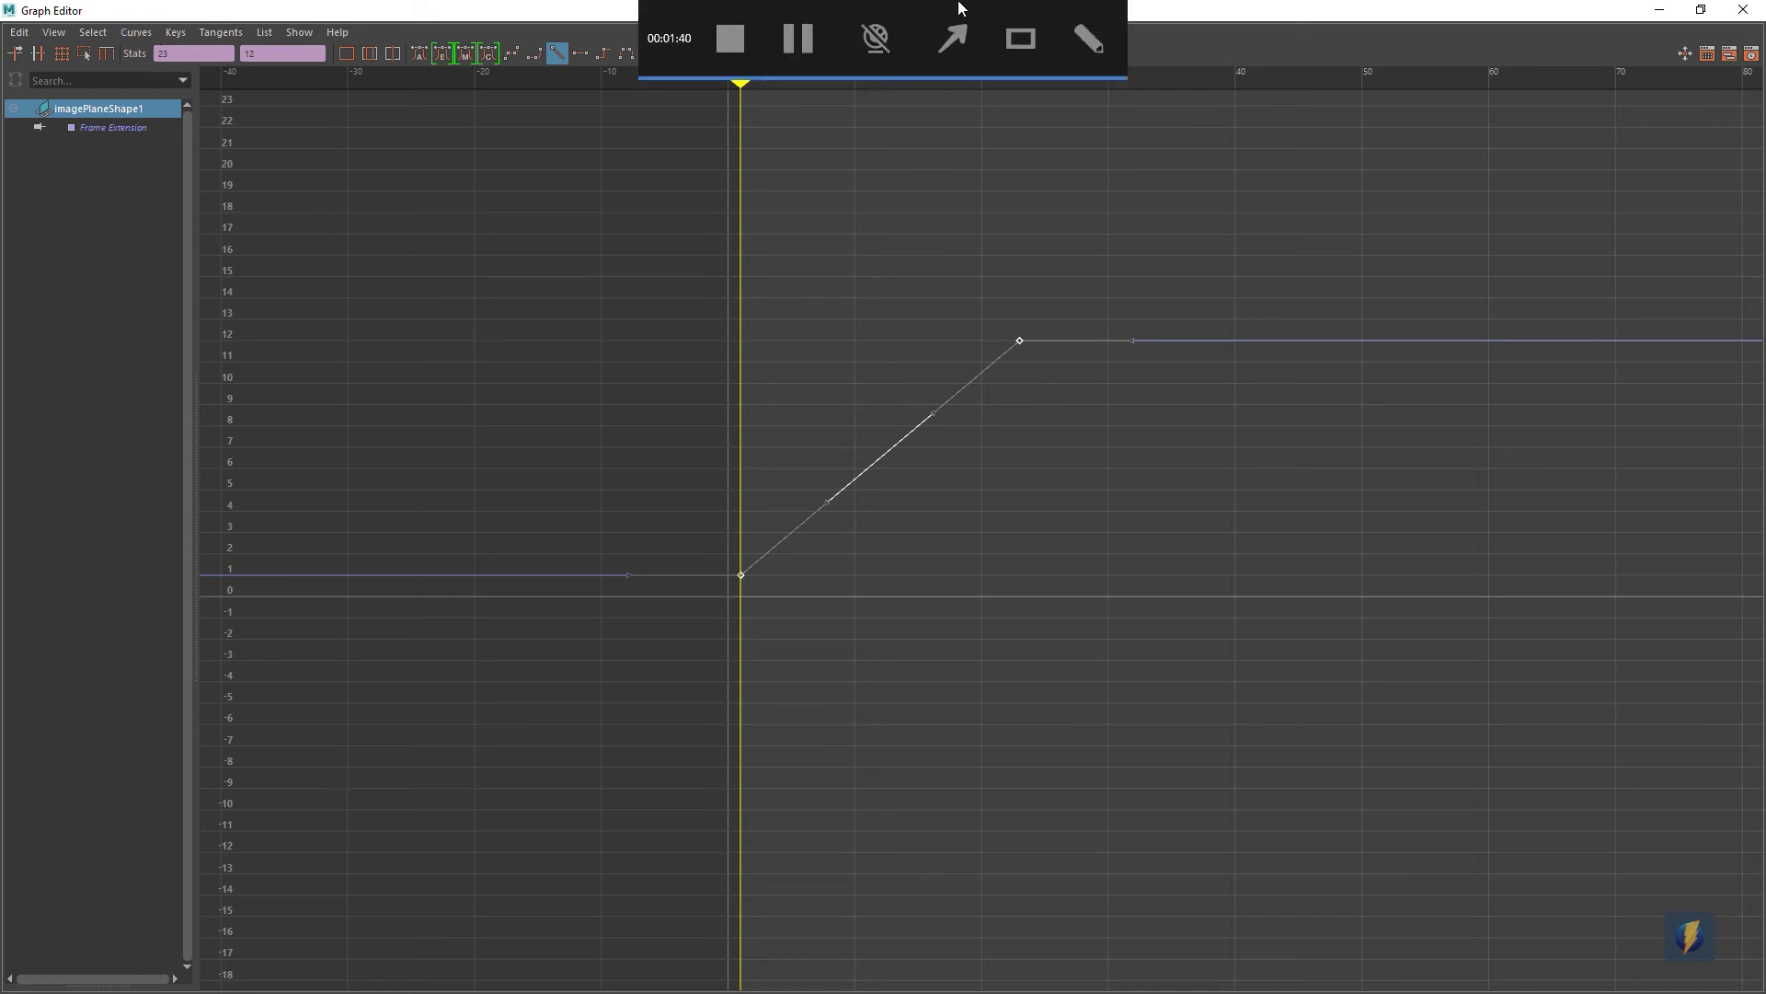
{"action": "left_click", "coordinate": [951, 35]}
{"action": "left_click_drag", "start_coordinate": [355, 387], "coordinate": [131, 29]}
{"action": "left_click", "coordinate": [138, 32]}
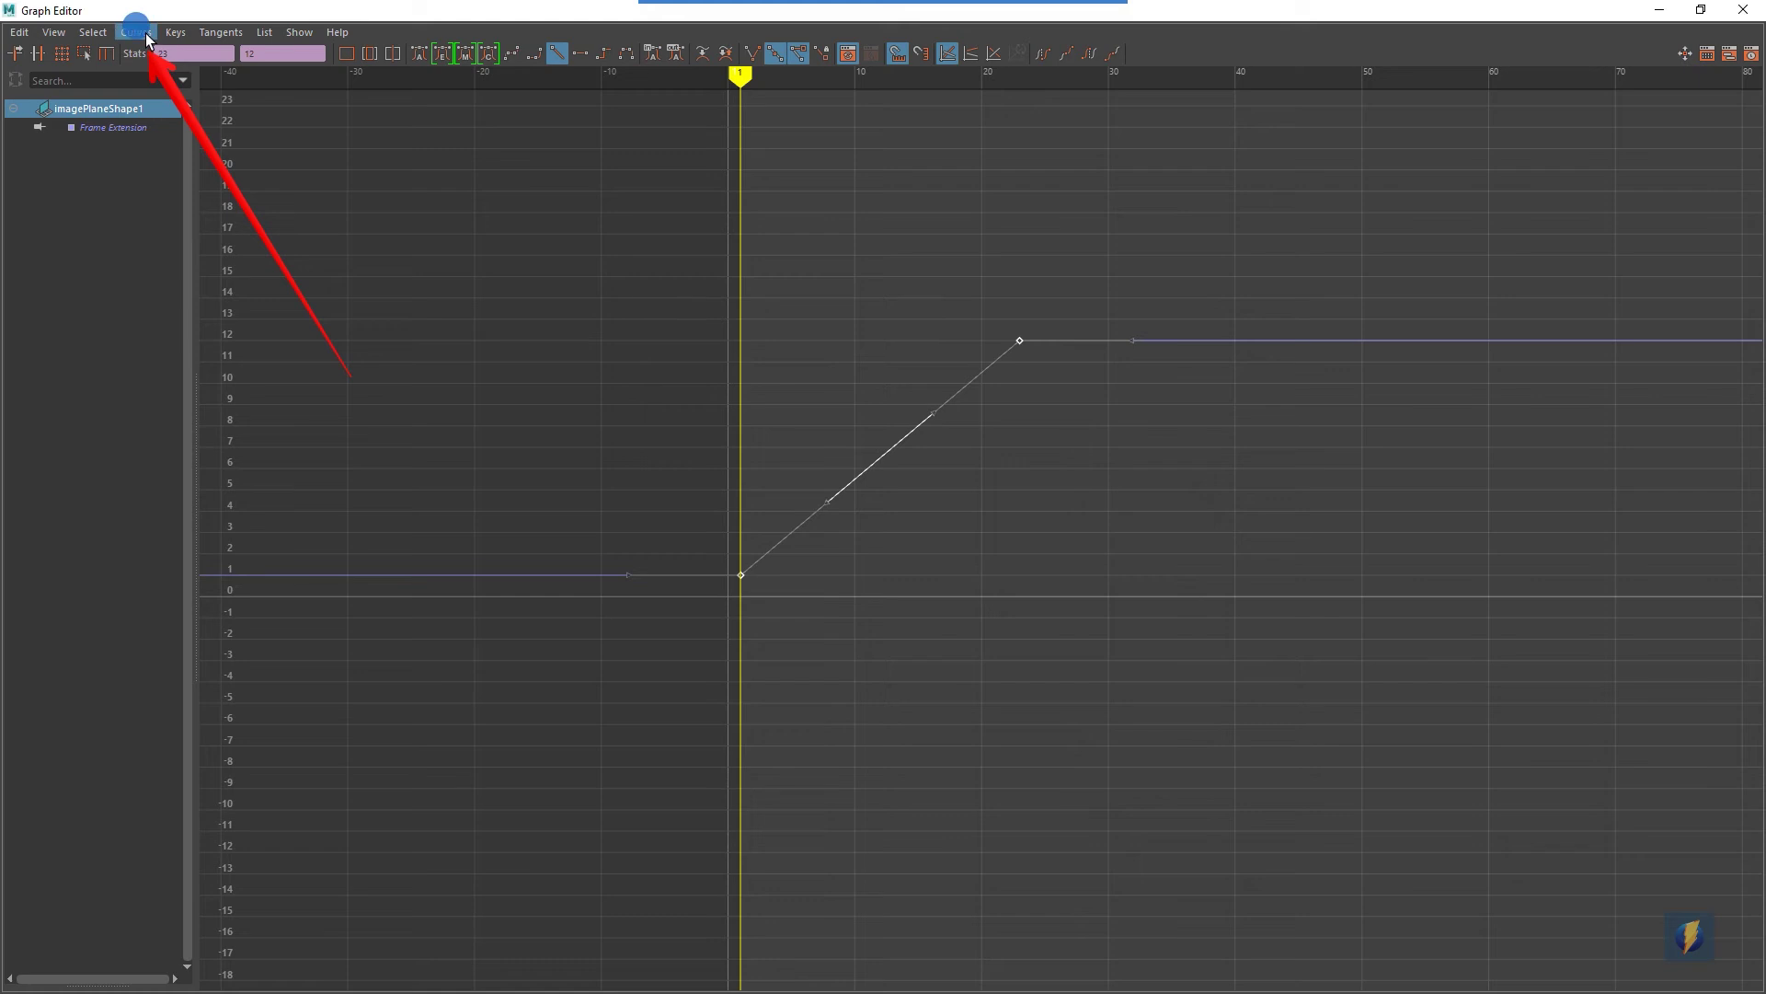
{"action": "mouse_move", "coordinate": [162, 90]}
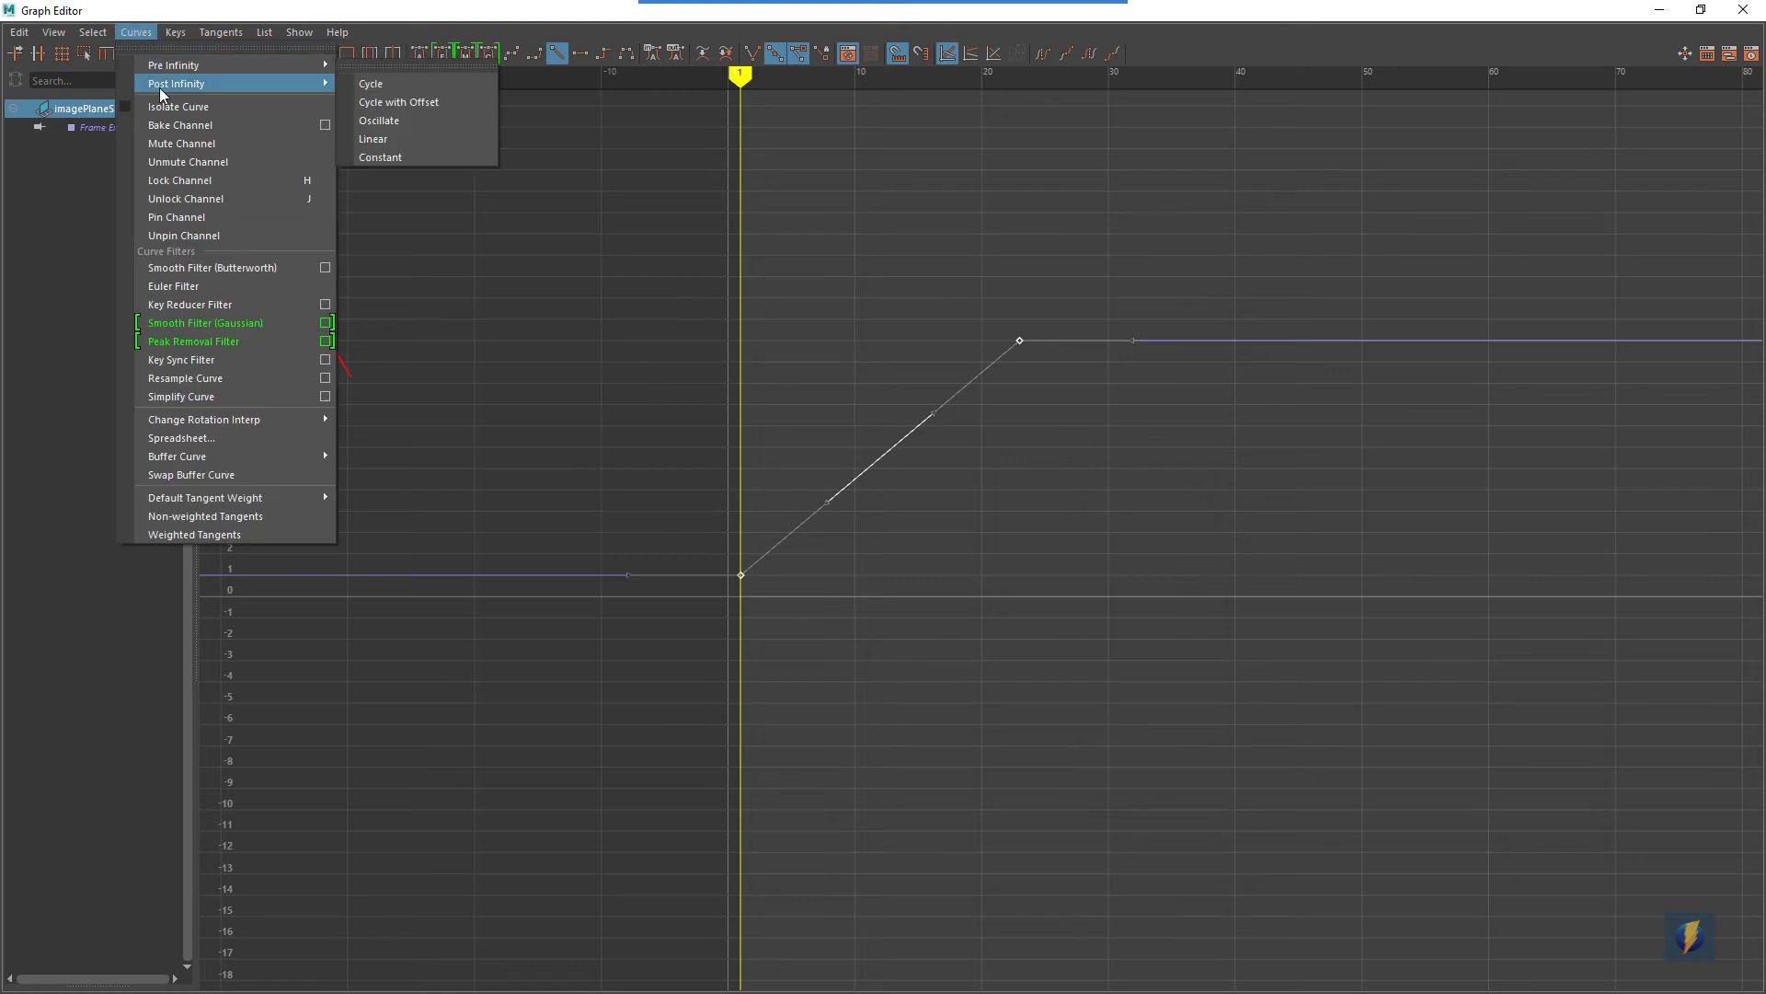
{"action": "left_click", "coordinate": [381, 83]}
Zoom out over later frames to confirm the curve repeats as a sawtooth after frame 23.
{"action": "left_click", "coordinate": [752, 578]}
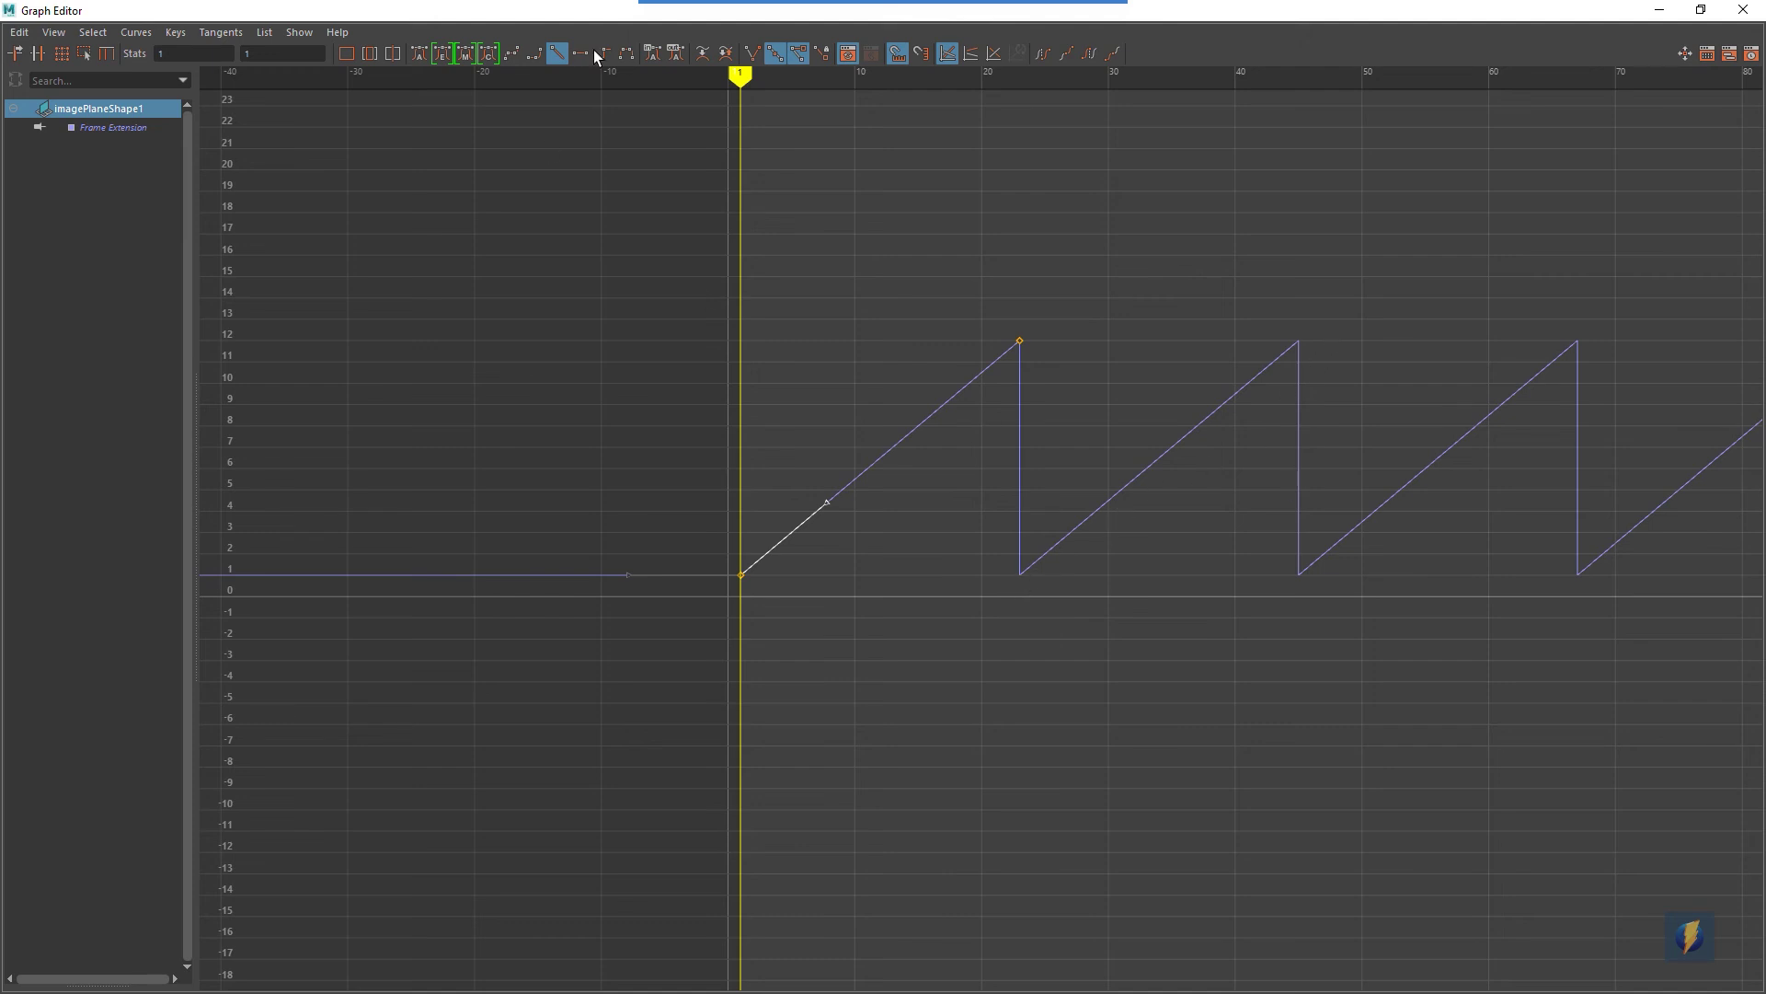
{"action": "mouse_move", "coordinate": [861, 11]}
{"action": "left_click", "coordinate": [950, 36]}
{"action": "mouse_move", "coordinate": [1074, 195]}
{"action": "left_mouse_down"}
{"action": "mouse_move", "coordinate": [1266, 331]}
{"action": "mouse_move", "coordinate": [1353, 287]}
{"action": "mouse_move", "coordinate": [1303, 532]}
{"action": "mouse_move", "coordinate": [1597, 339]}
{"action": "mouse_move", "coordinate": [1583, 564]}
{"action": "mouse_move", "coordinate": [1739, 398]}
{"action": "left_mouse_up"}
{"action": "middle_click_drag", "start_coordinate": [1367, 539], "coordinate": [738, 521], "text": "alt"}
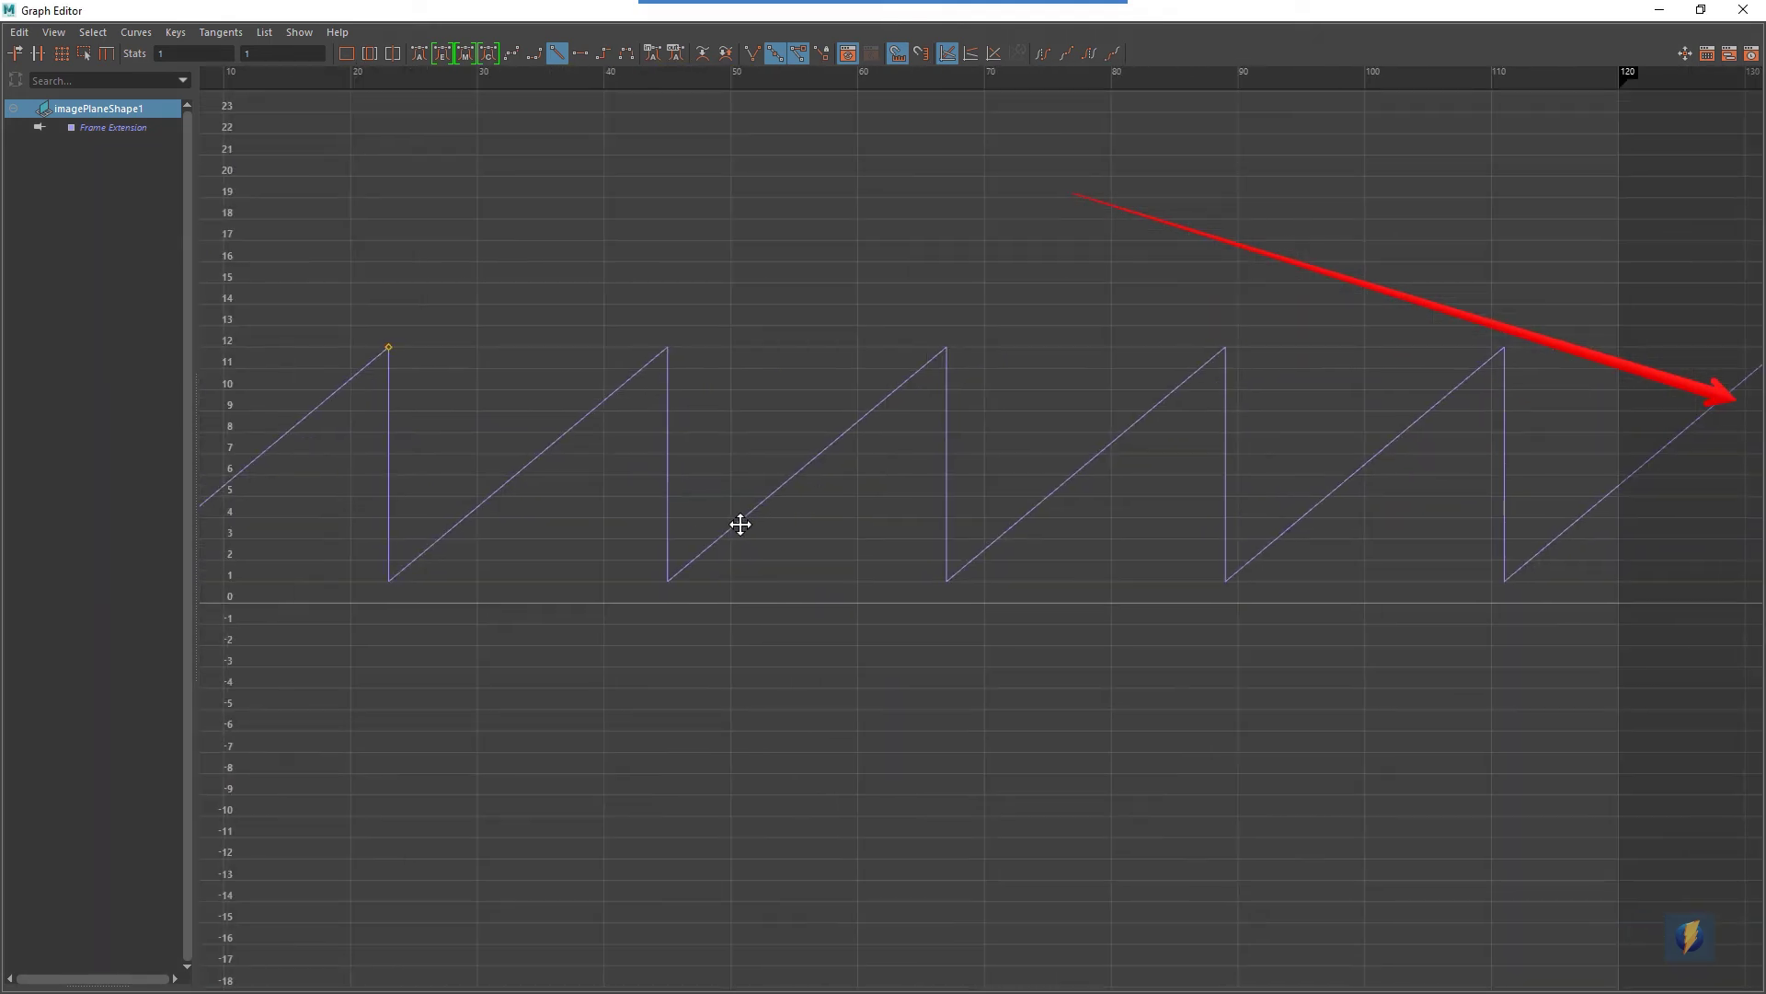
{"action": "right_click_drag", "start_coordinate": [738, 521], "coordinate": [1205, 511], "text": "alt"}
{"action": "middle_click_drag", "start_coordinate": [1205, 512], "coordinate": [896, 500], "text": "alt"}
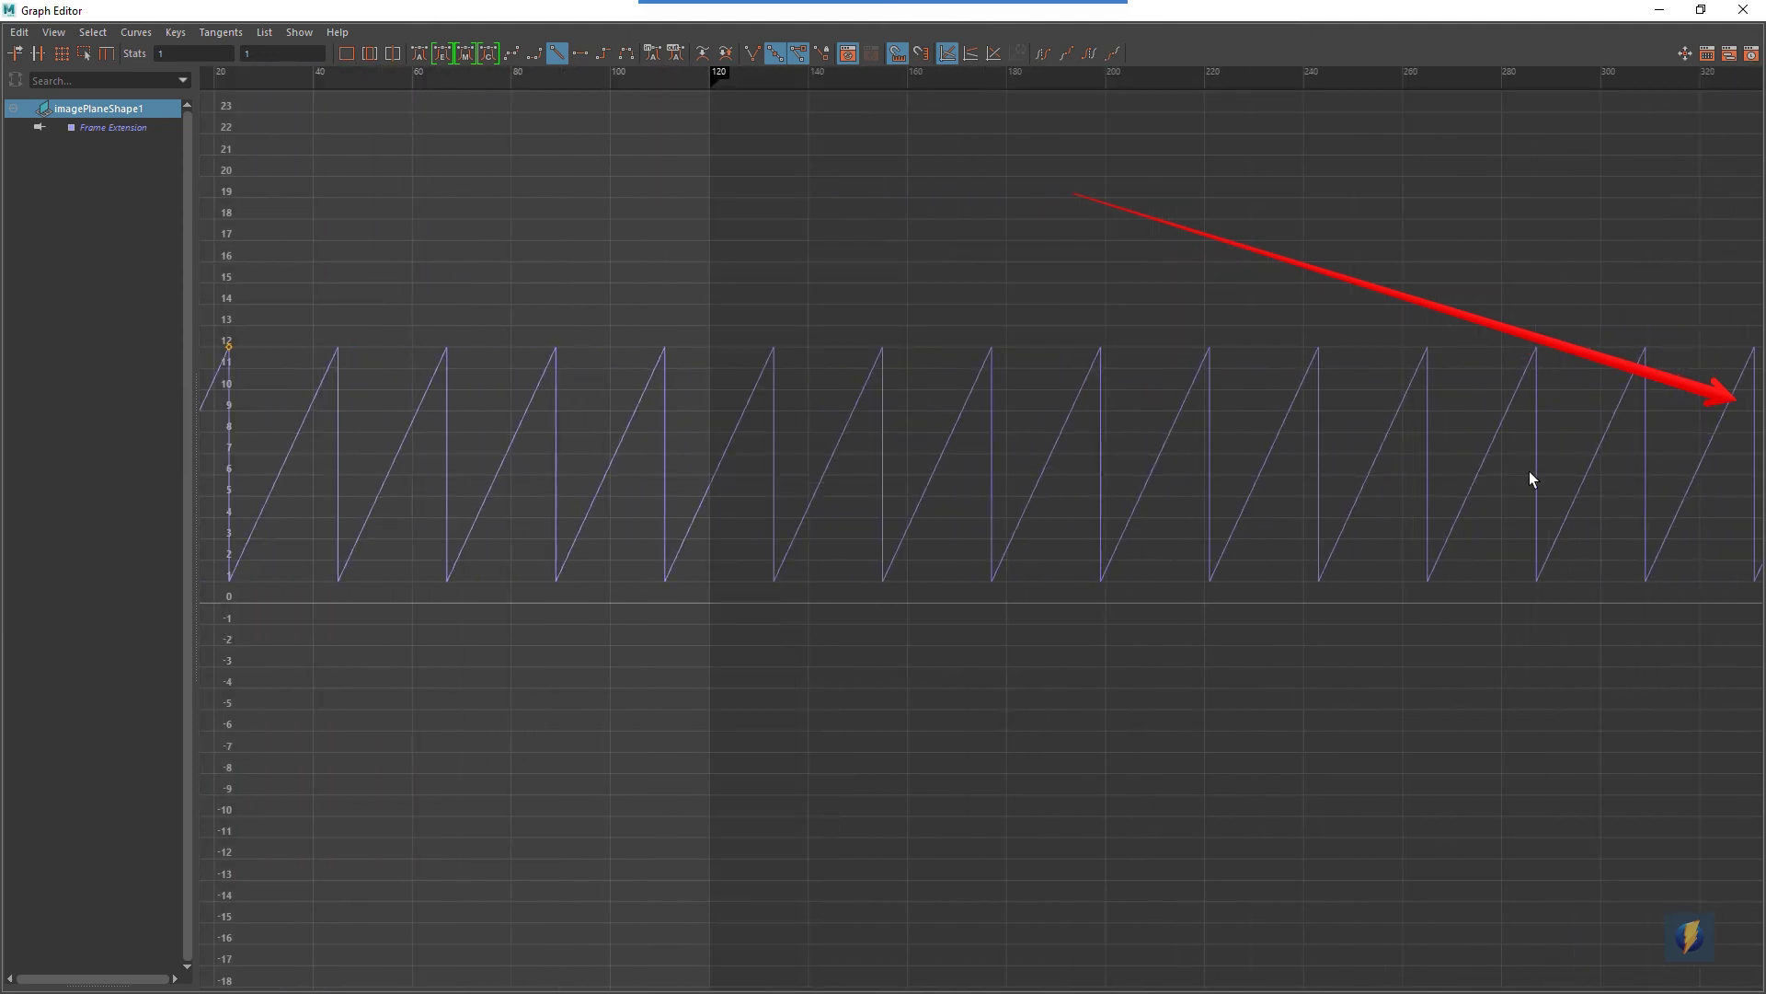
{"action": "middle_click_drag", "start_coordinate": [1530, 478], "coordinate": [860, 497], "text": "alt"}
{"action": "middle_click_drag", "start_coordinate": [678, 481], "coordinate": [1436, 461], "text": "alt"}
{"action": "left_click", "coordinate": [1660, 10]}
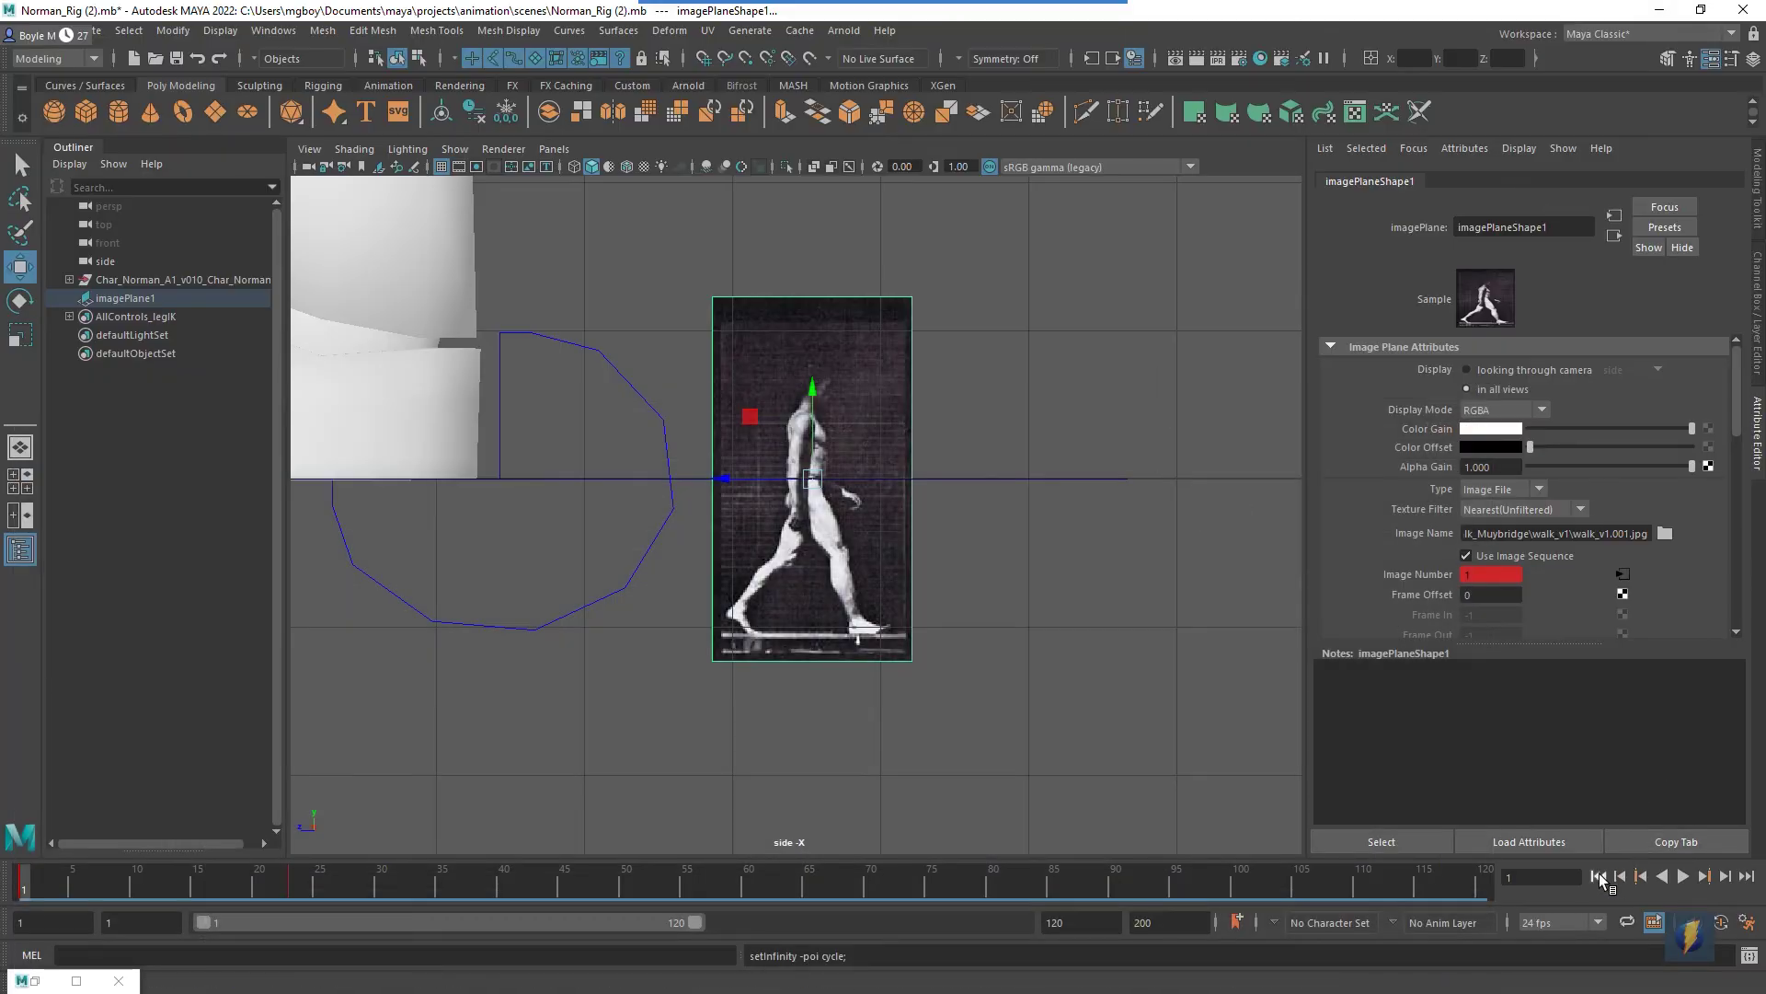
Play the cycling walk sequence, then stop and rewind to frame 1.
{"action": "left_click", "coordinate": [1683, 878]}
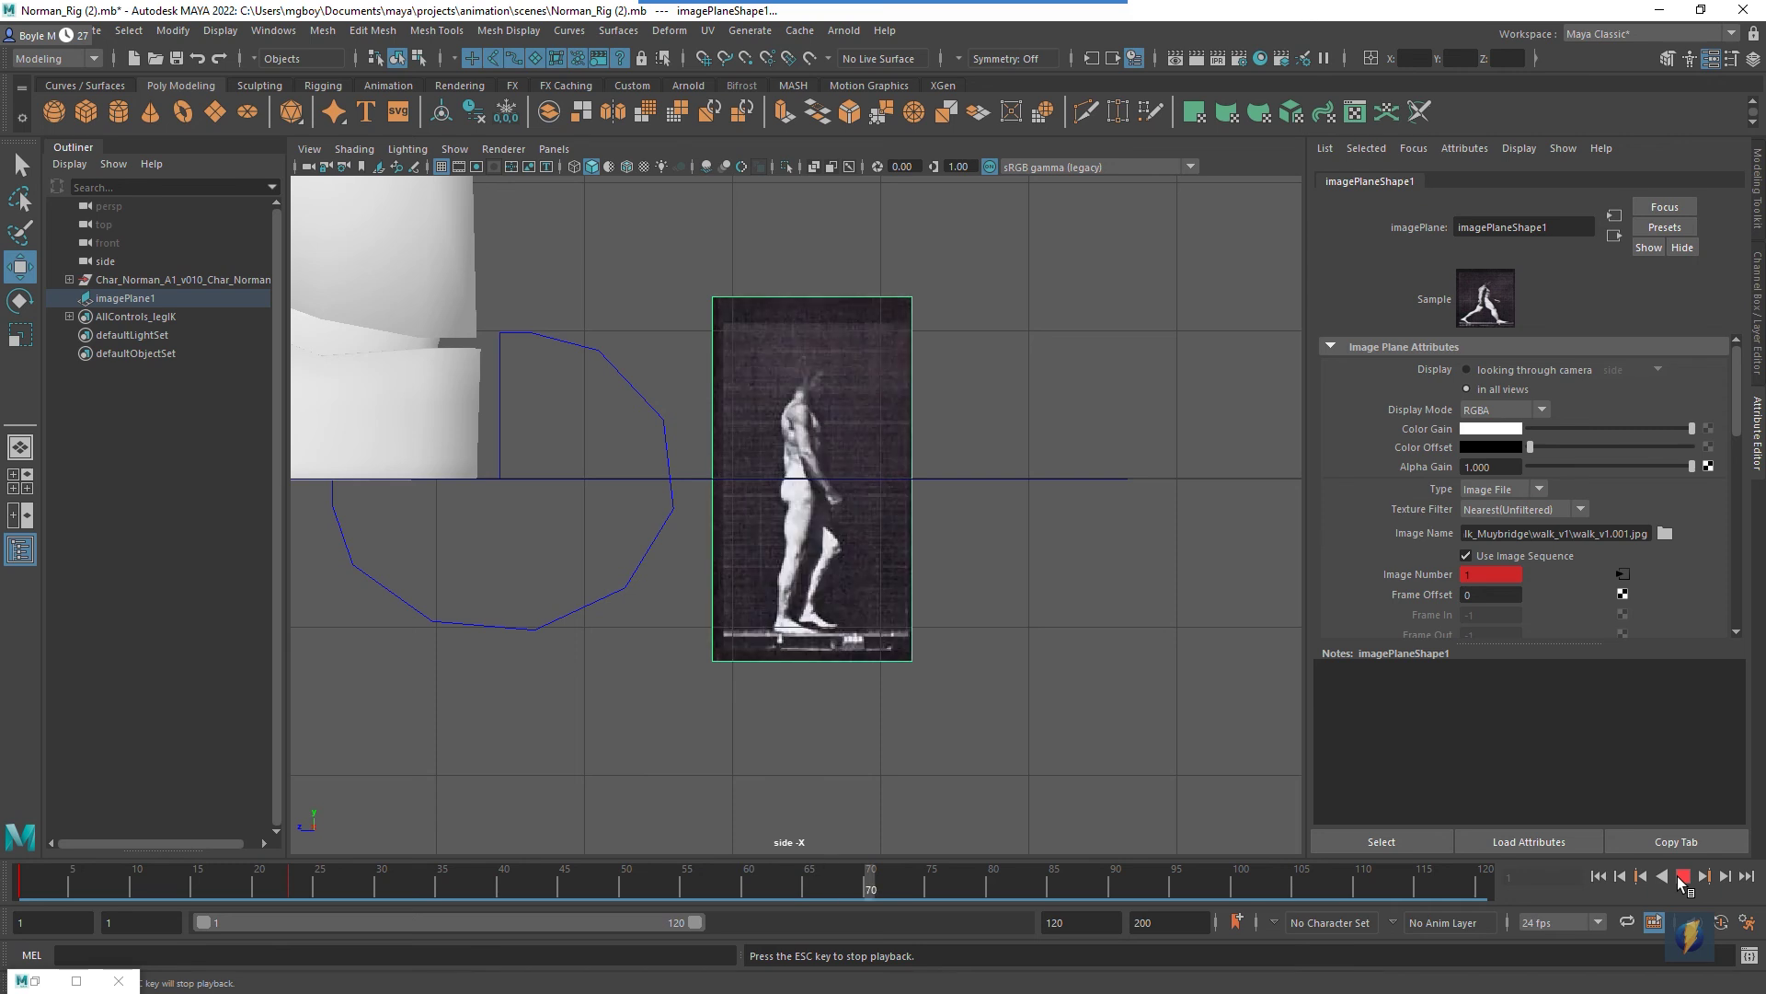
{"action": "left_click", "coordinate": [1683, 878]}
{"action": "left_click", "coordinate": [1598, 876]}
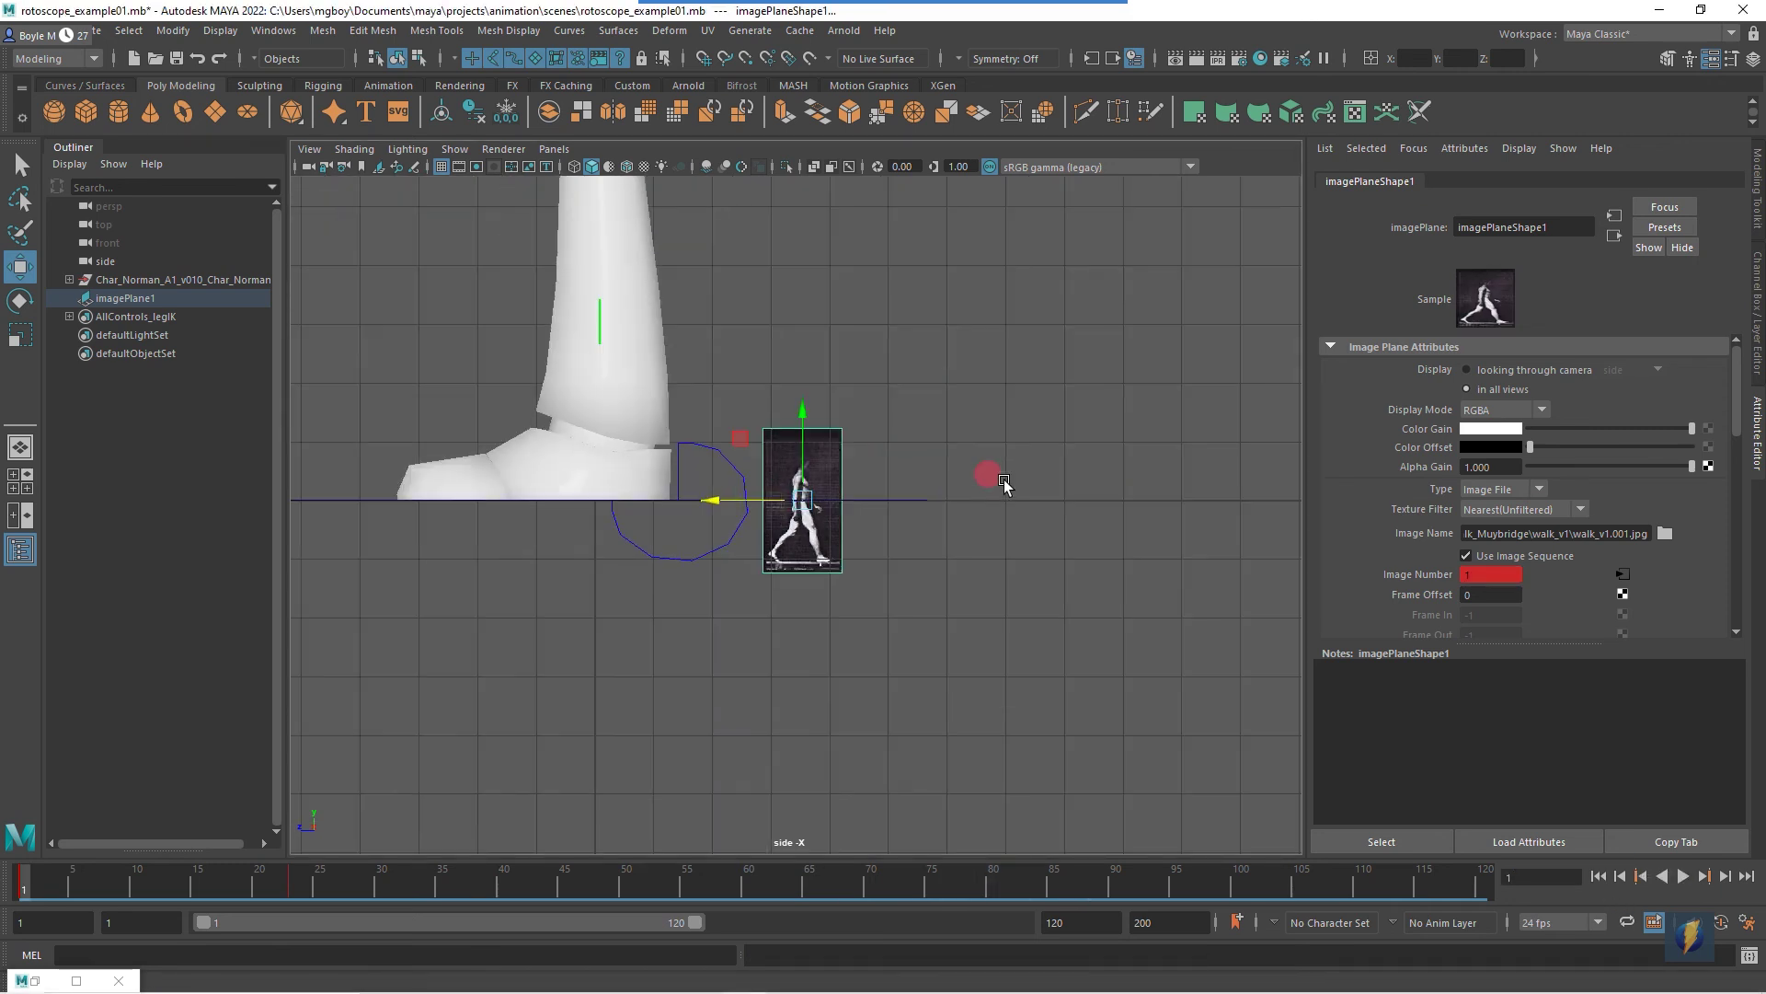
Move the image plane right of Norman, scale it up, and lower it slightly.
{"action": "scroll", "coordinate": [946, 592], "scroll_direction": "down", "scroll_amount": 3}
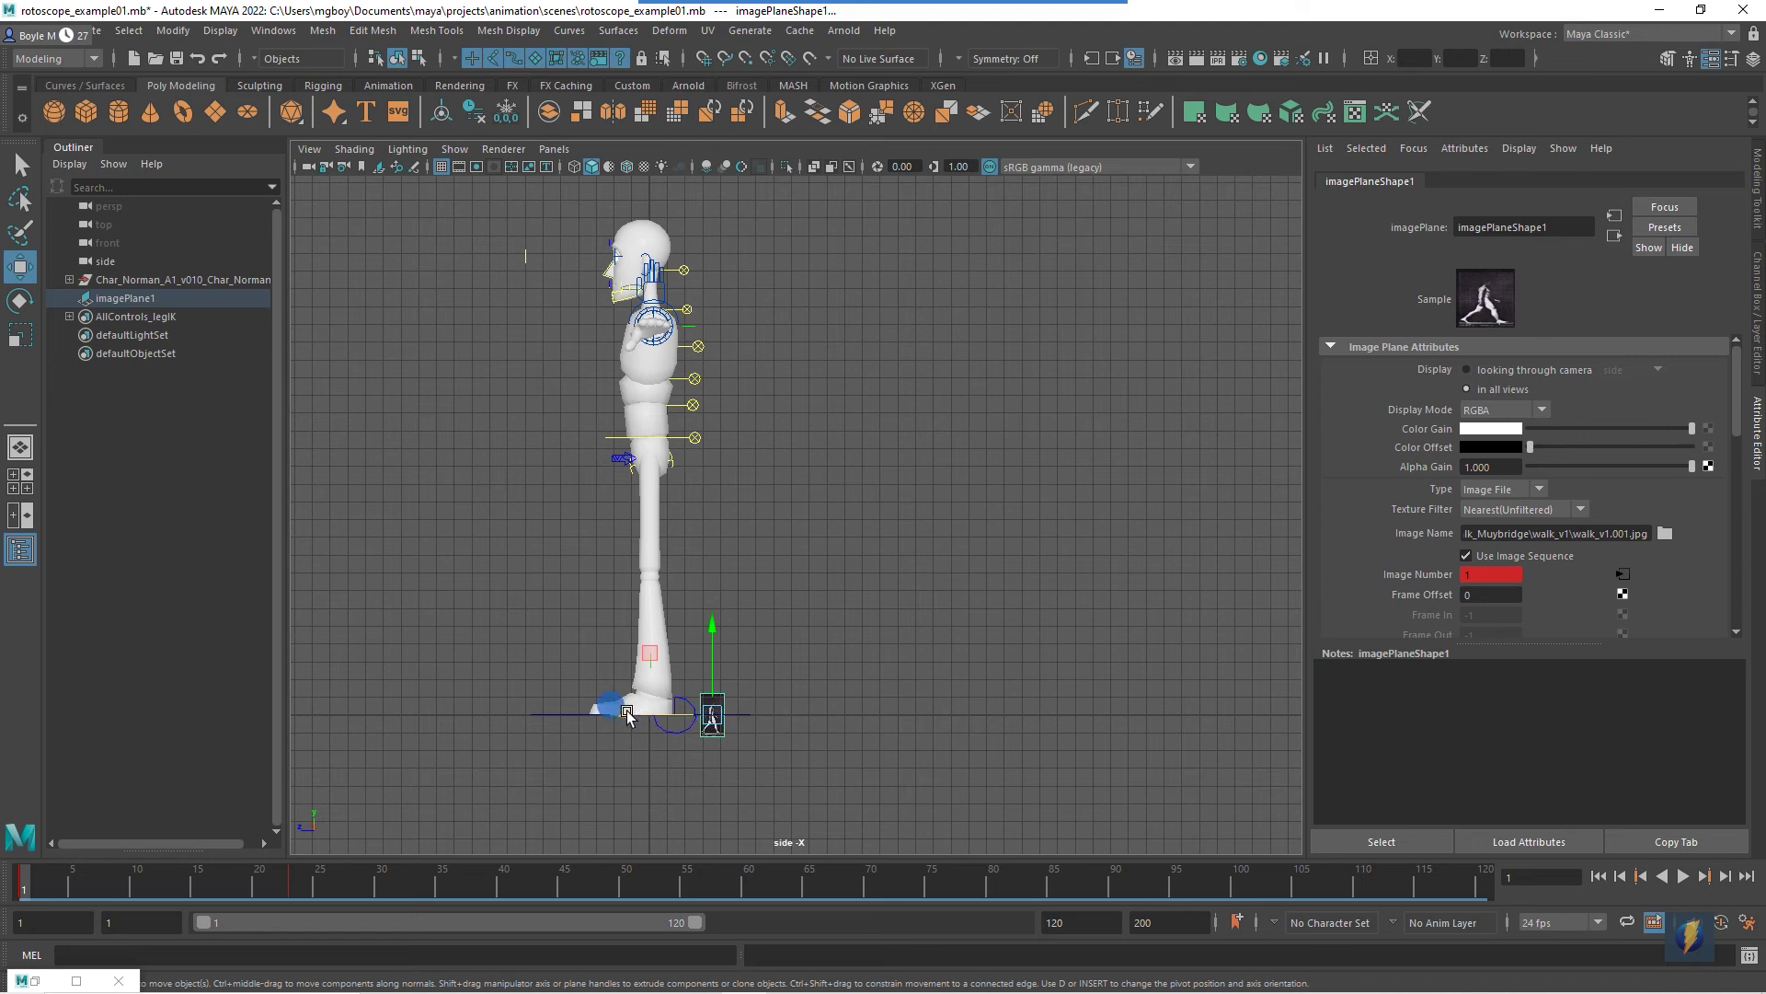
{"action": "left_click_drag", "start_coordinate": [616, 715], "coordinate": [847, 366]}
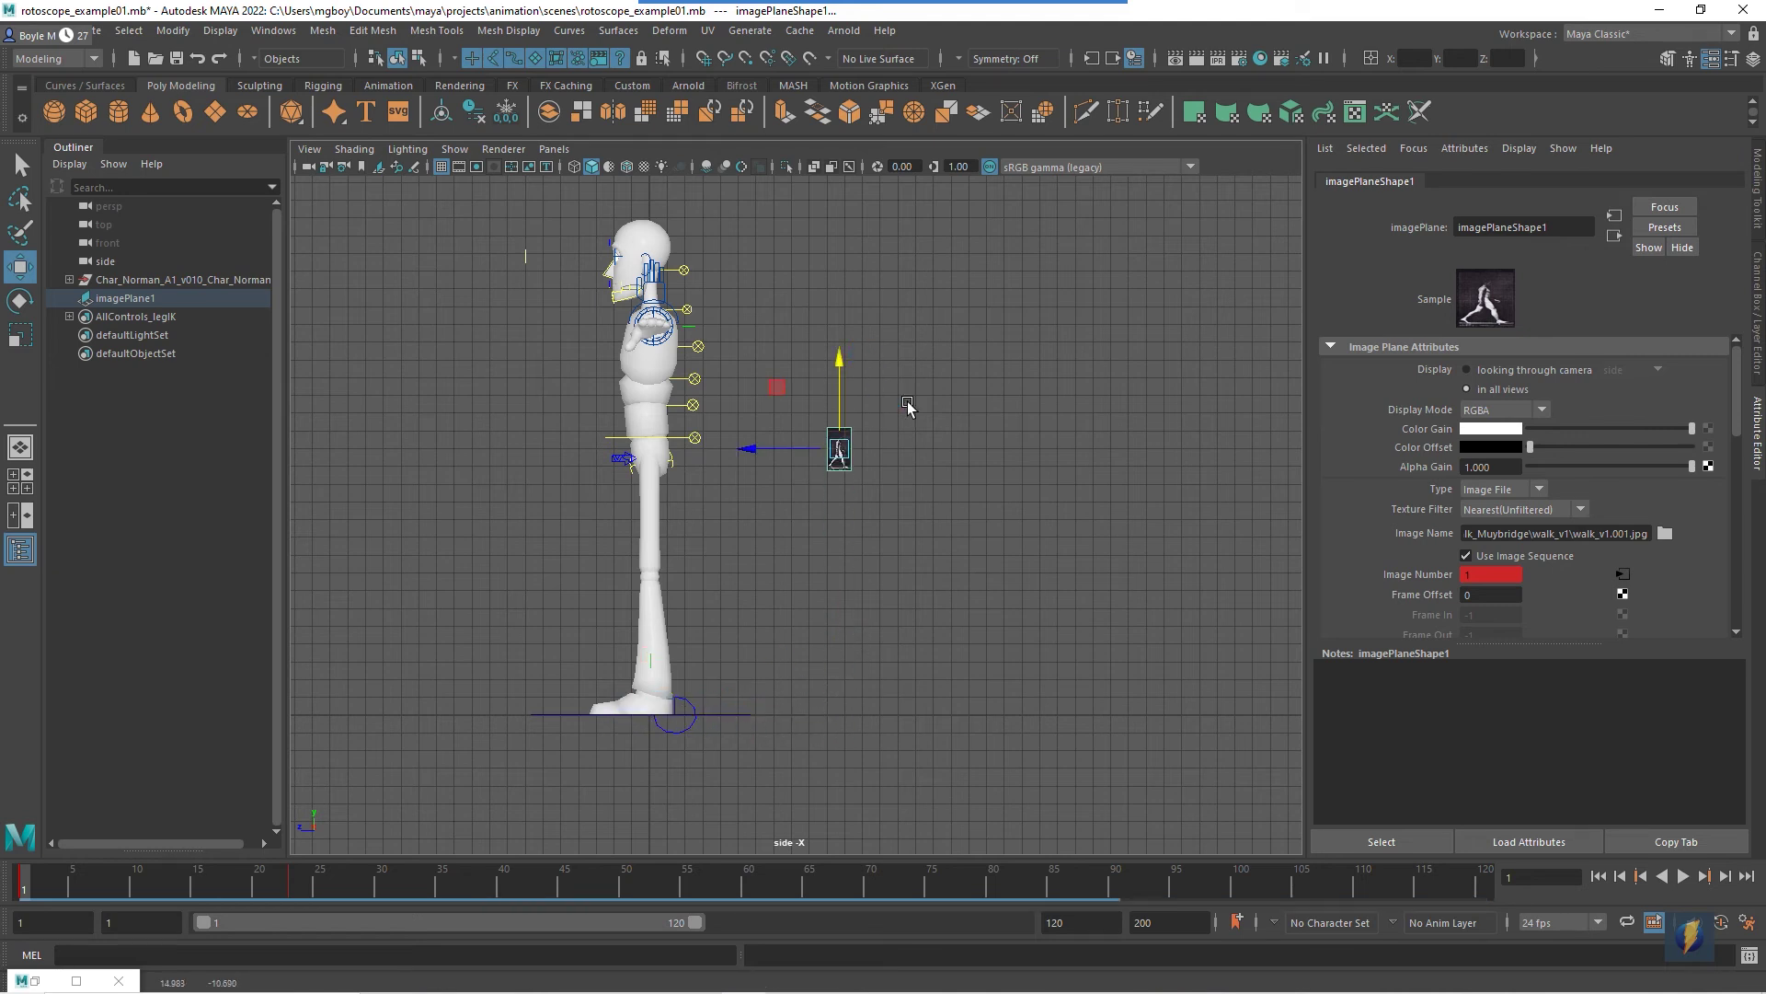
{"action": "key", "text": "r"}
{"action": "left_click_drag", "start_coordinate": [858, 435], "coordinate": [1135, 433]}
{"action": "key", "text": "w"}
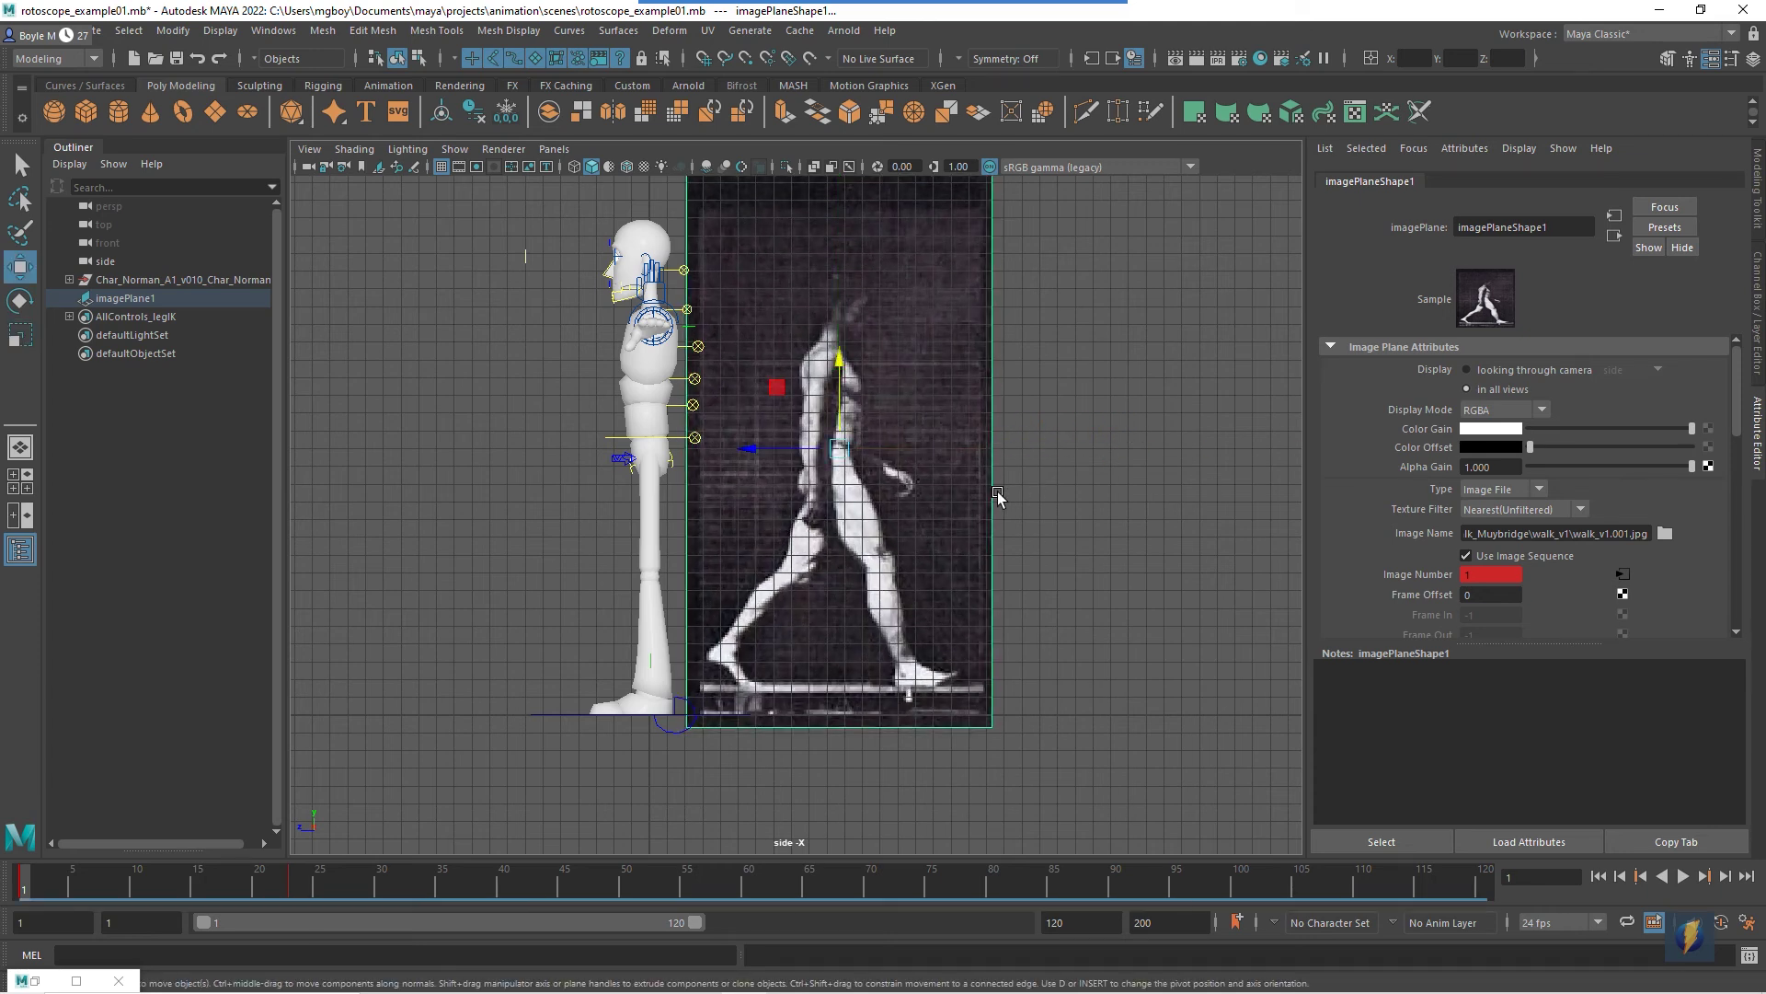
{"action": "left_click_drag", "start_coordinate": [762, 449], "coordinate": [830, 449]}
{"action": "left_click_drag", "start_coordinate": [909, 359], "coordinate": [912, 383]}
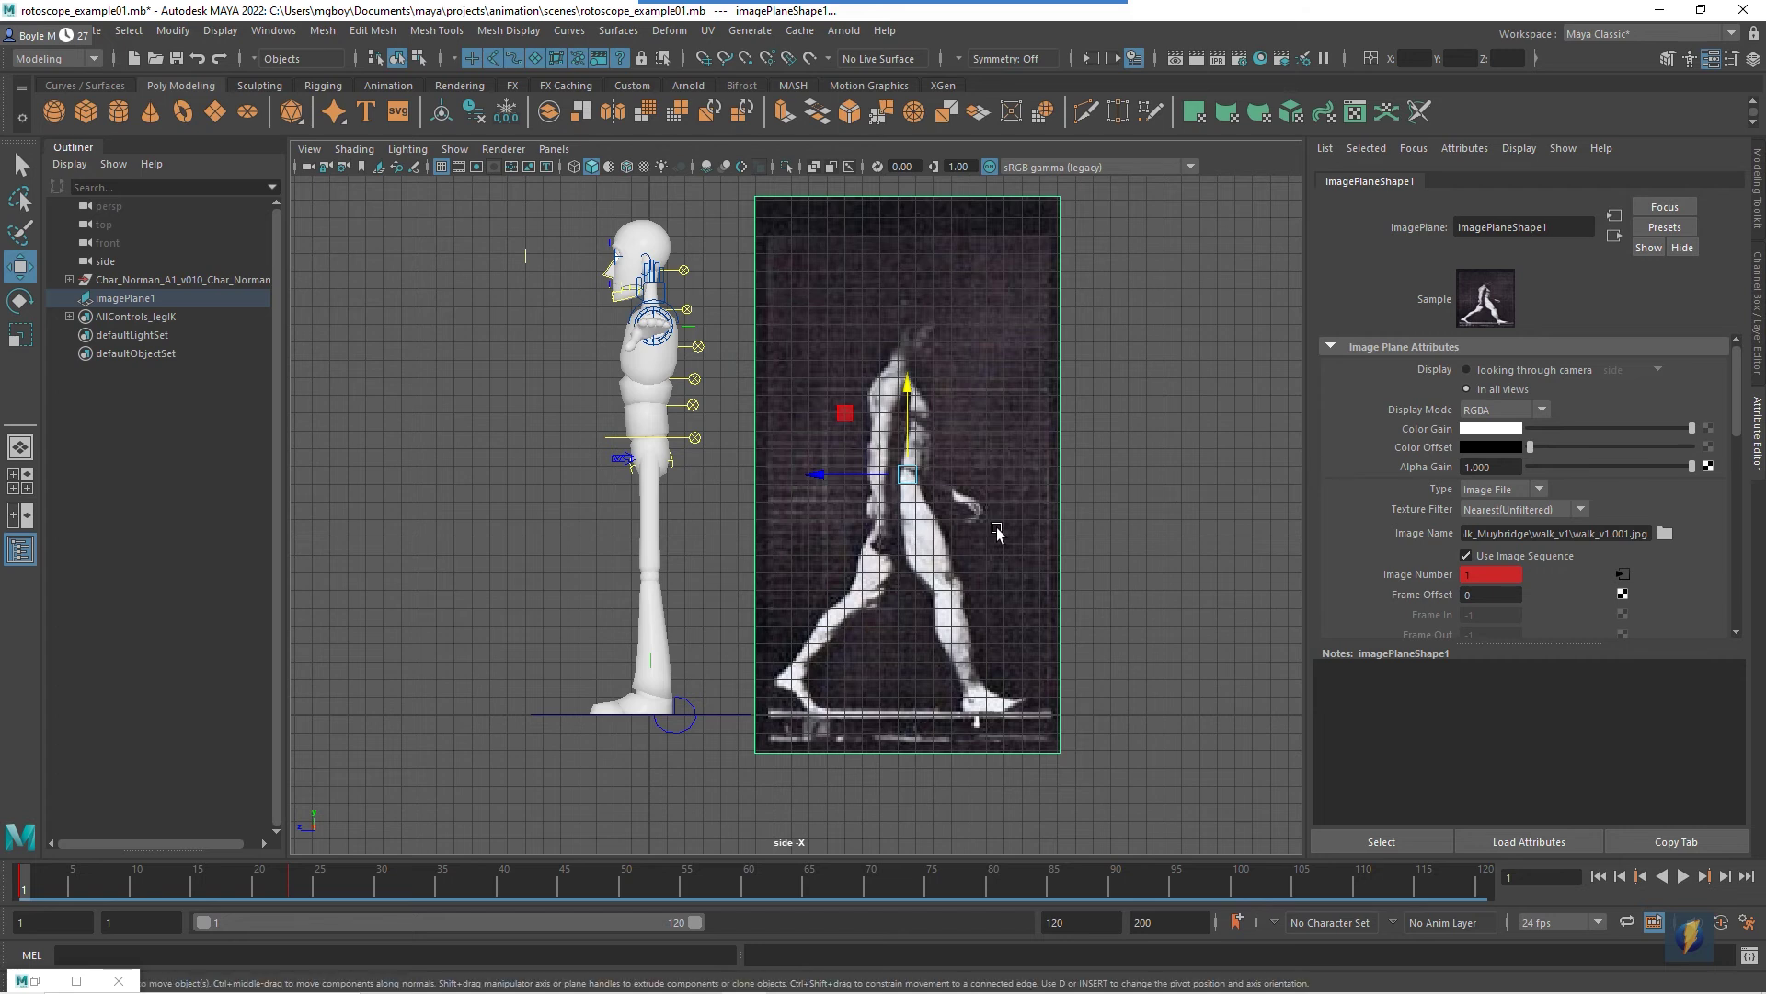
Stretch the image plane horizontally to Size X 1.417 and Size Y 0.945.
{"action": "scroll", "coordinate": [922, 495], "scroll_direction": "down", "scroll_amount": 3}
{"action": "scroll", "coordinate": [1032, 477], "scroll_direction": "up", "scroll_amount": 3}
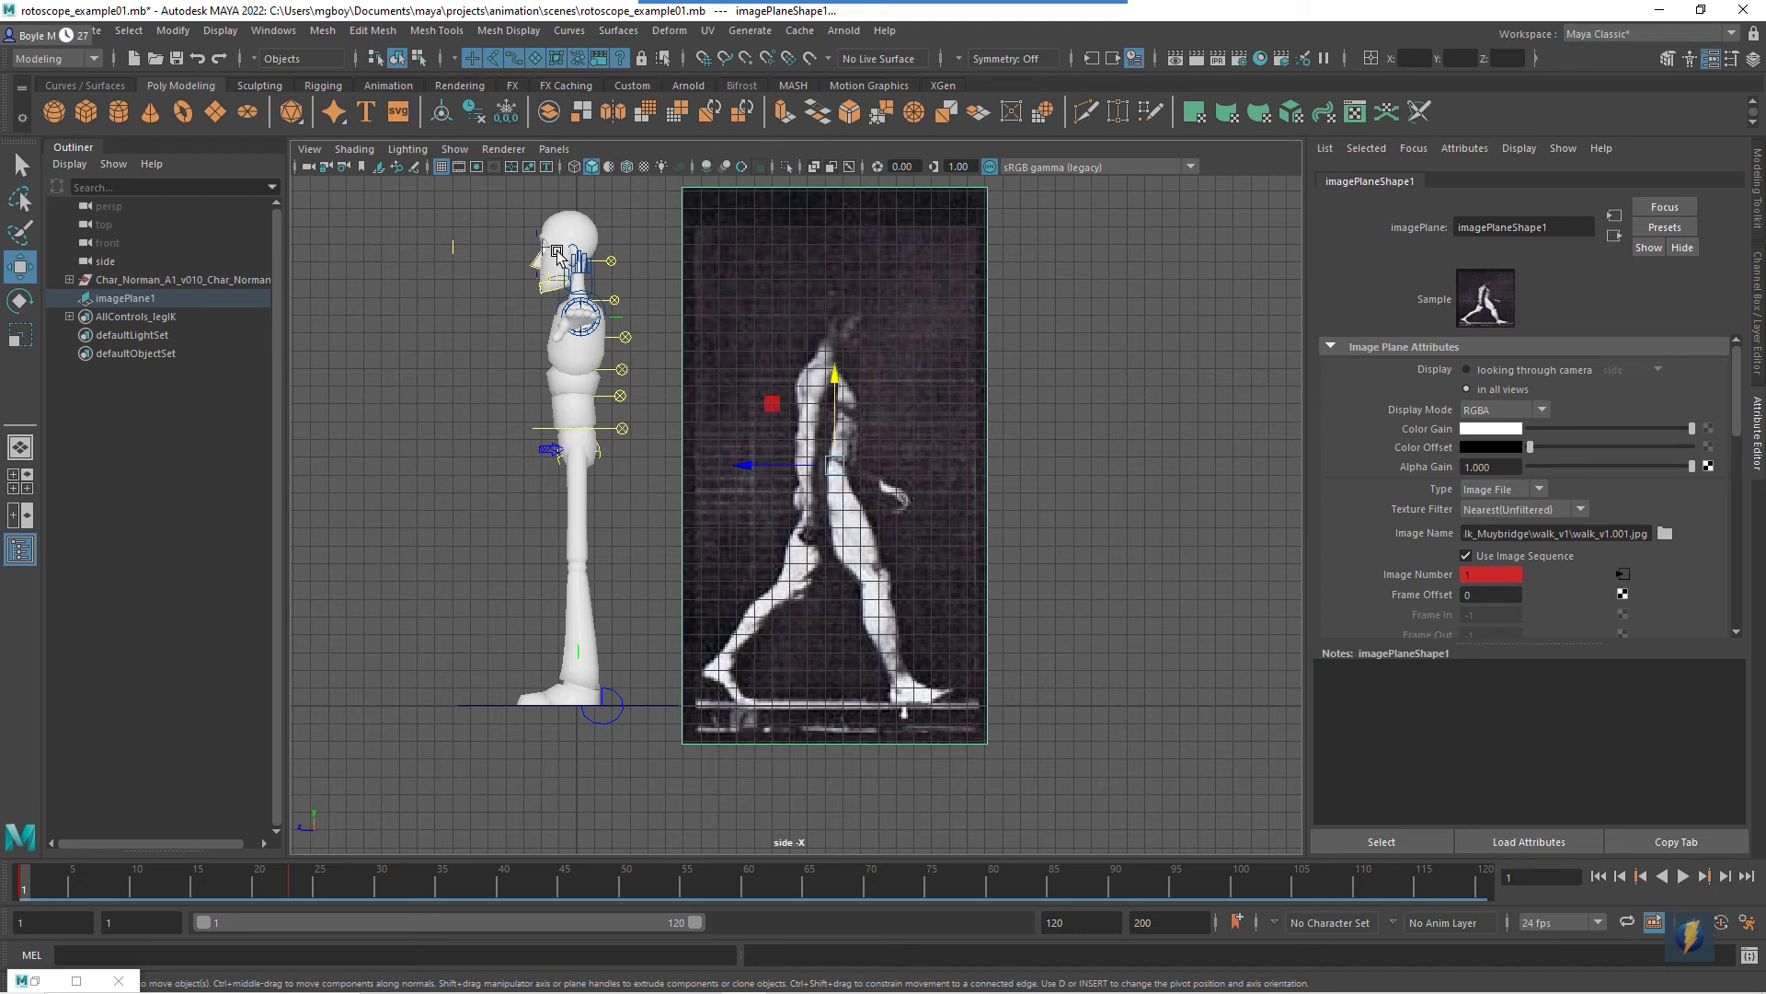
{"action": "left_click", "coordinate": [20, 333]}
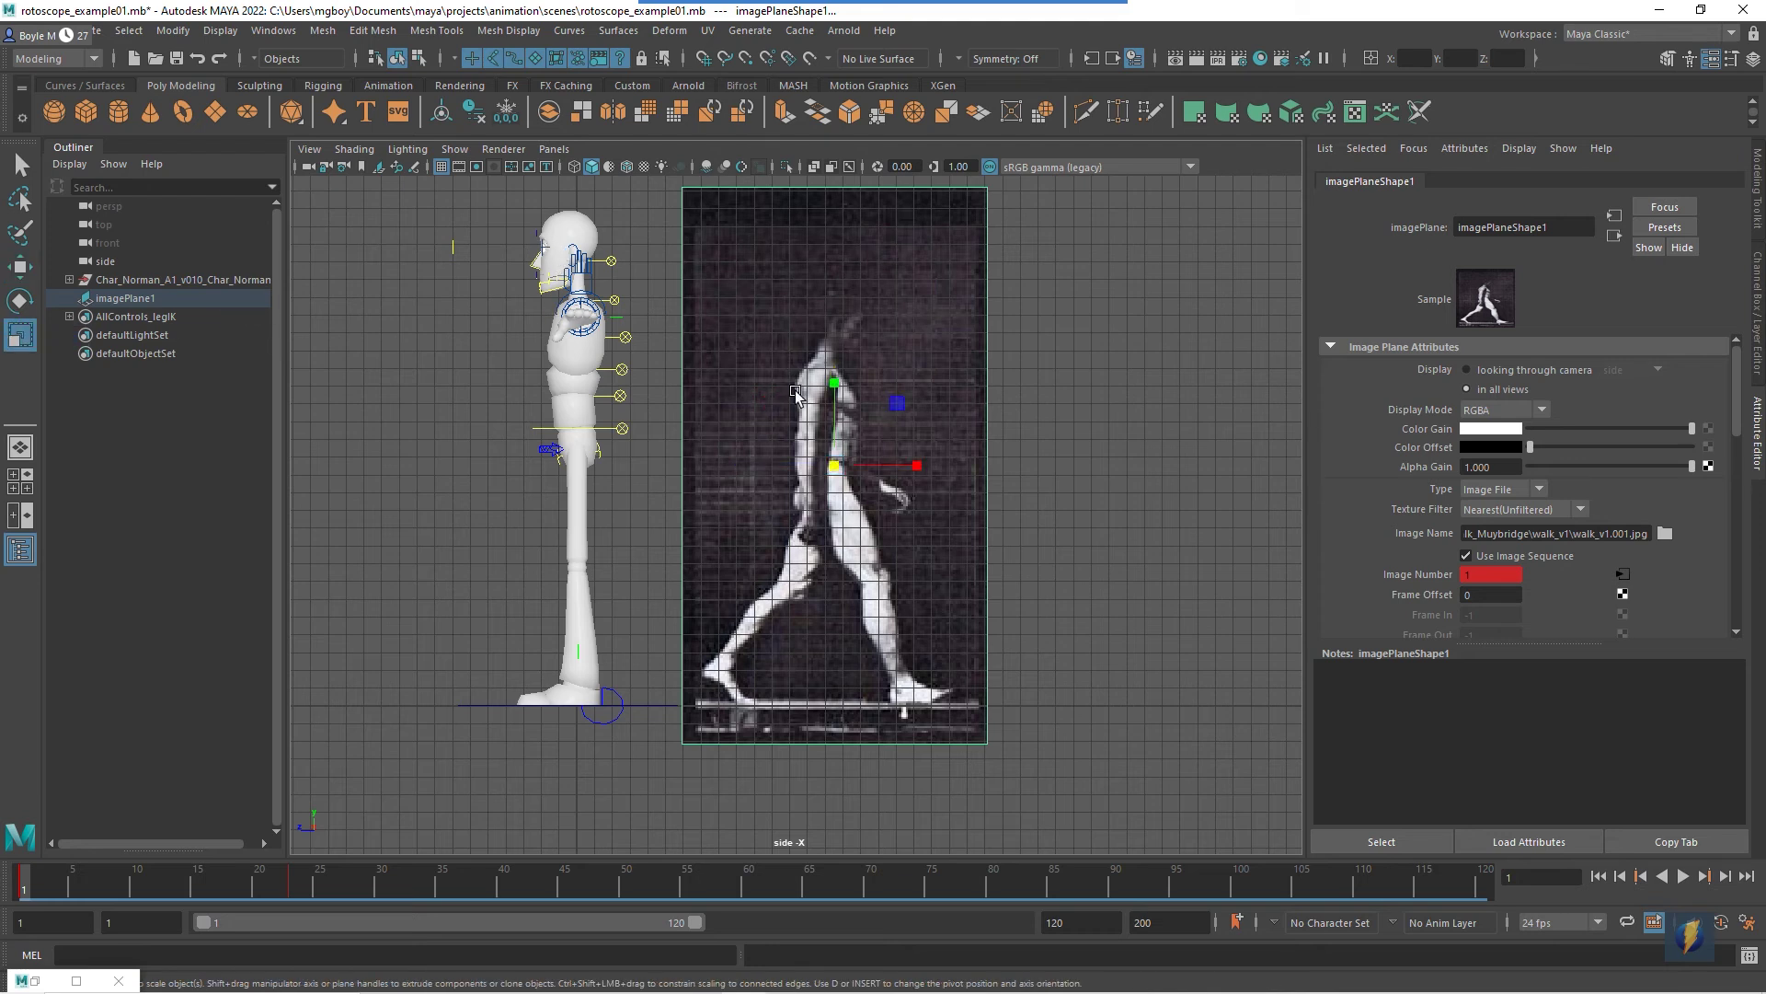
{"action": "left_click_drag", "start_coordinate": [924, 471], "coordinate": [655, 451]}
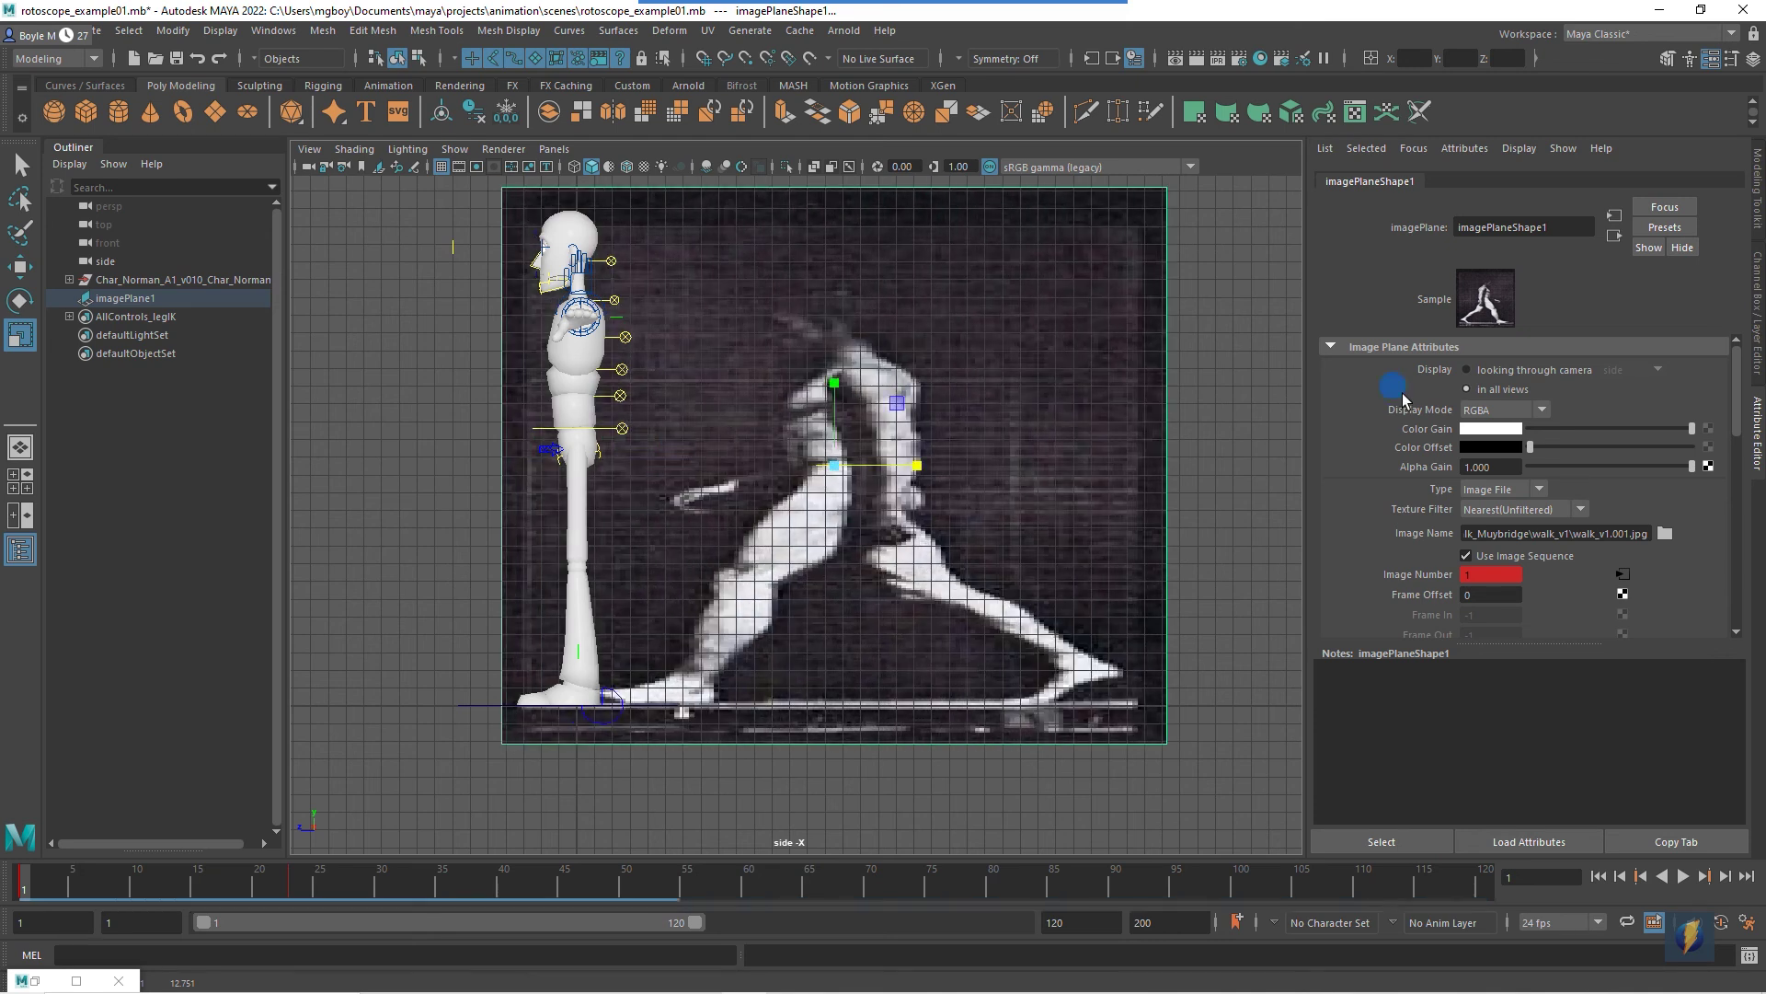
{"action": "left_click", "coordinate": [1758, 267]}
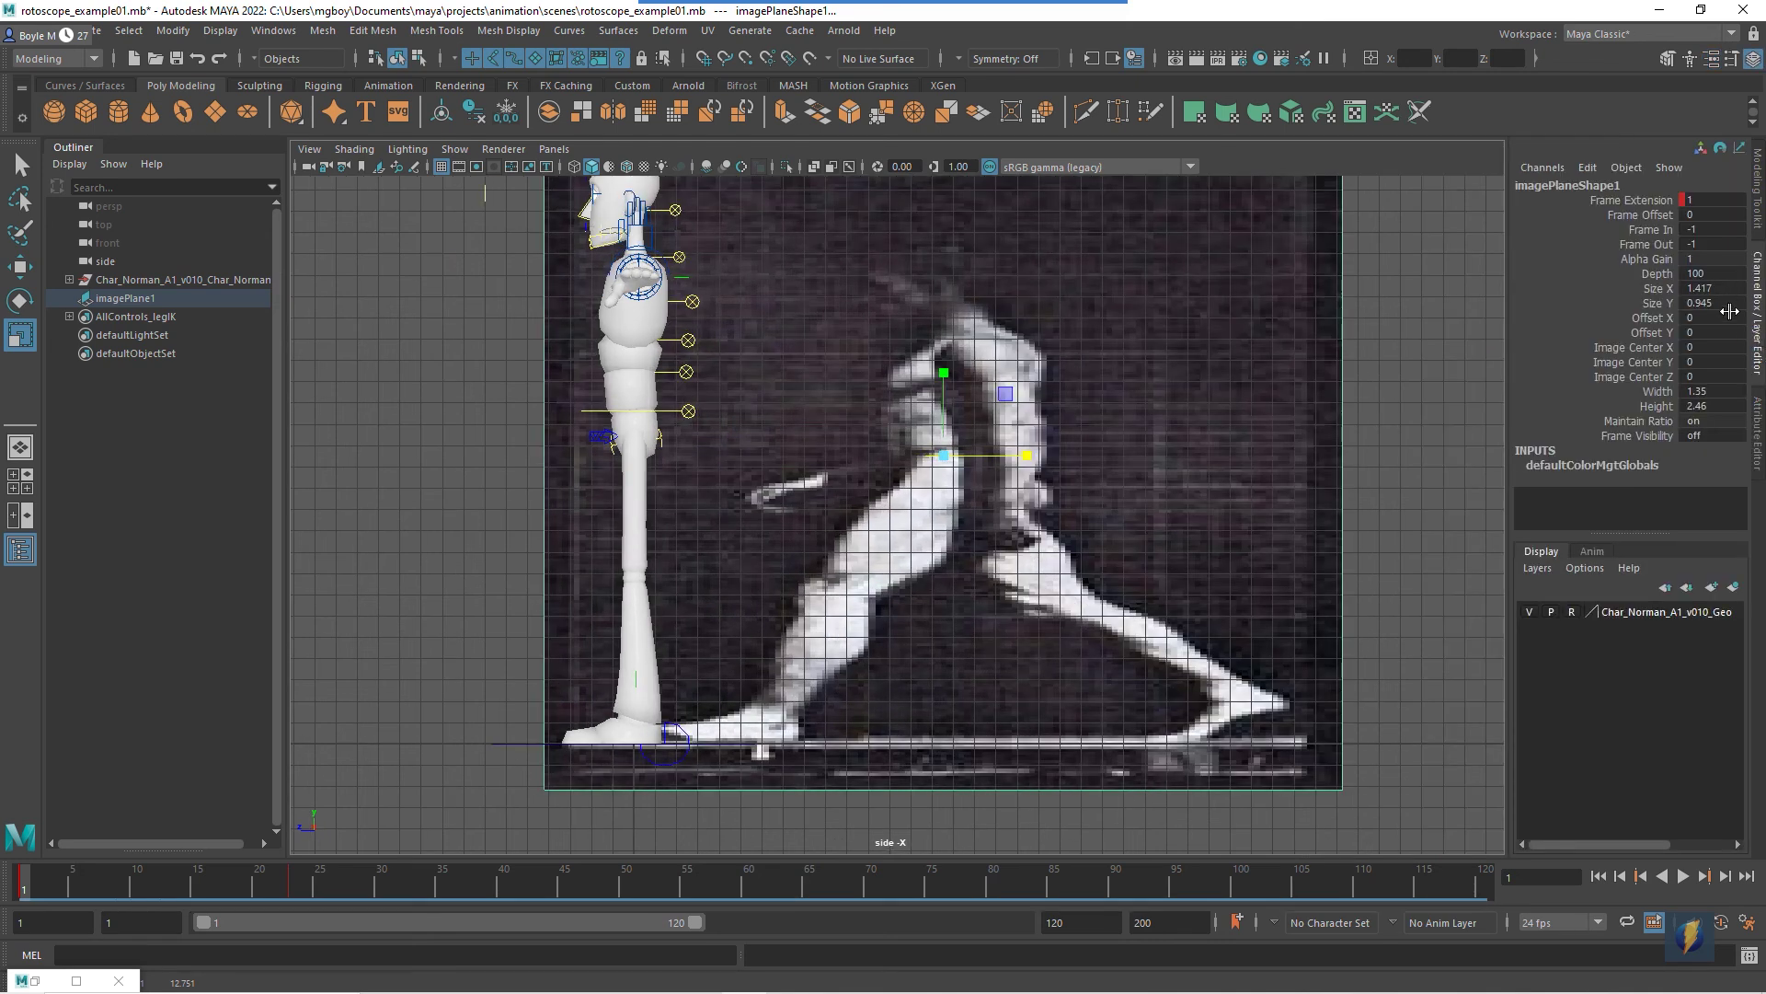
Set the image plane's Scale X, Y and Z to 10 in the Channel Box.
{"action": "left_click", "coordinate": [1377, 409]}
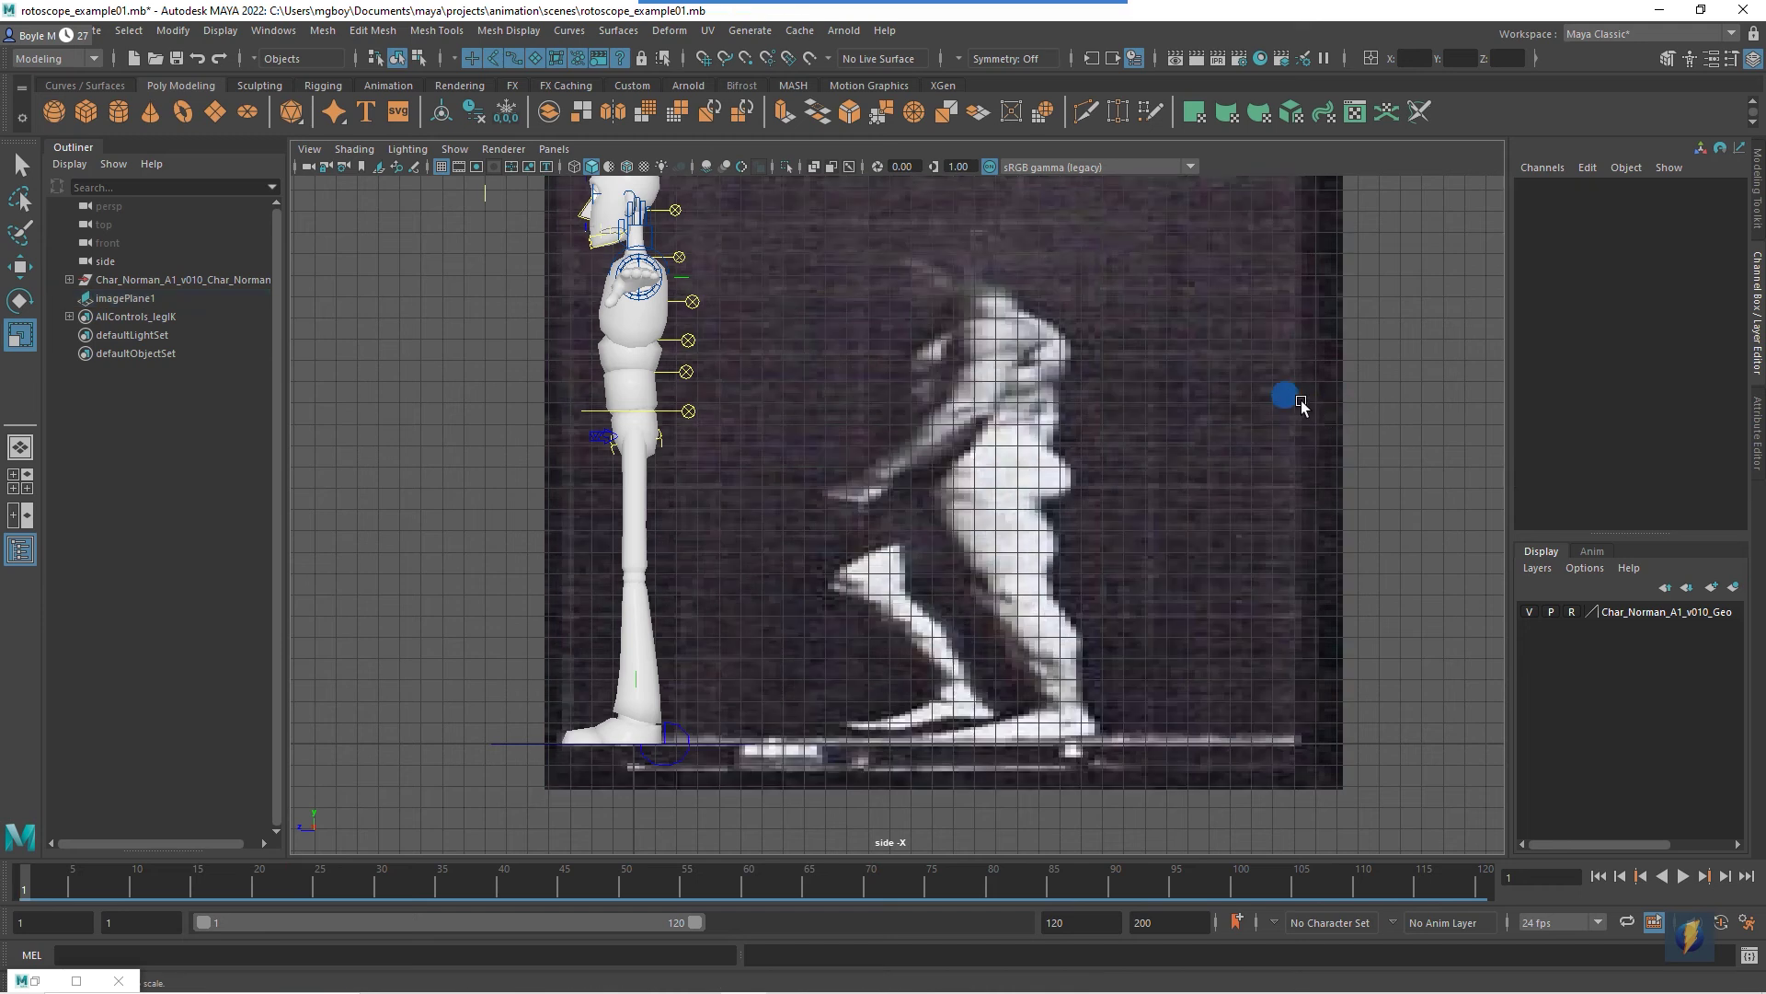
{"action": "left_click_drag", "start_coordinate": [1405, 376], "coordinate": [1208, 489]}
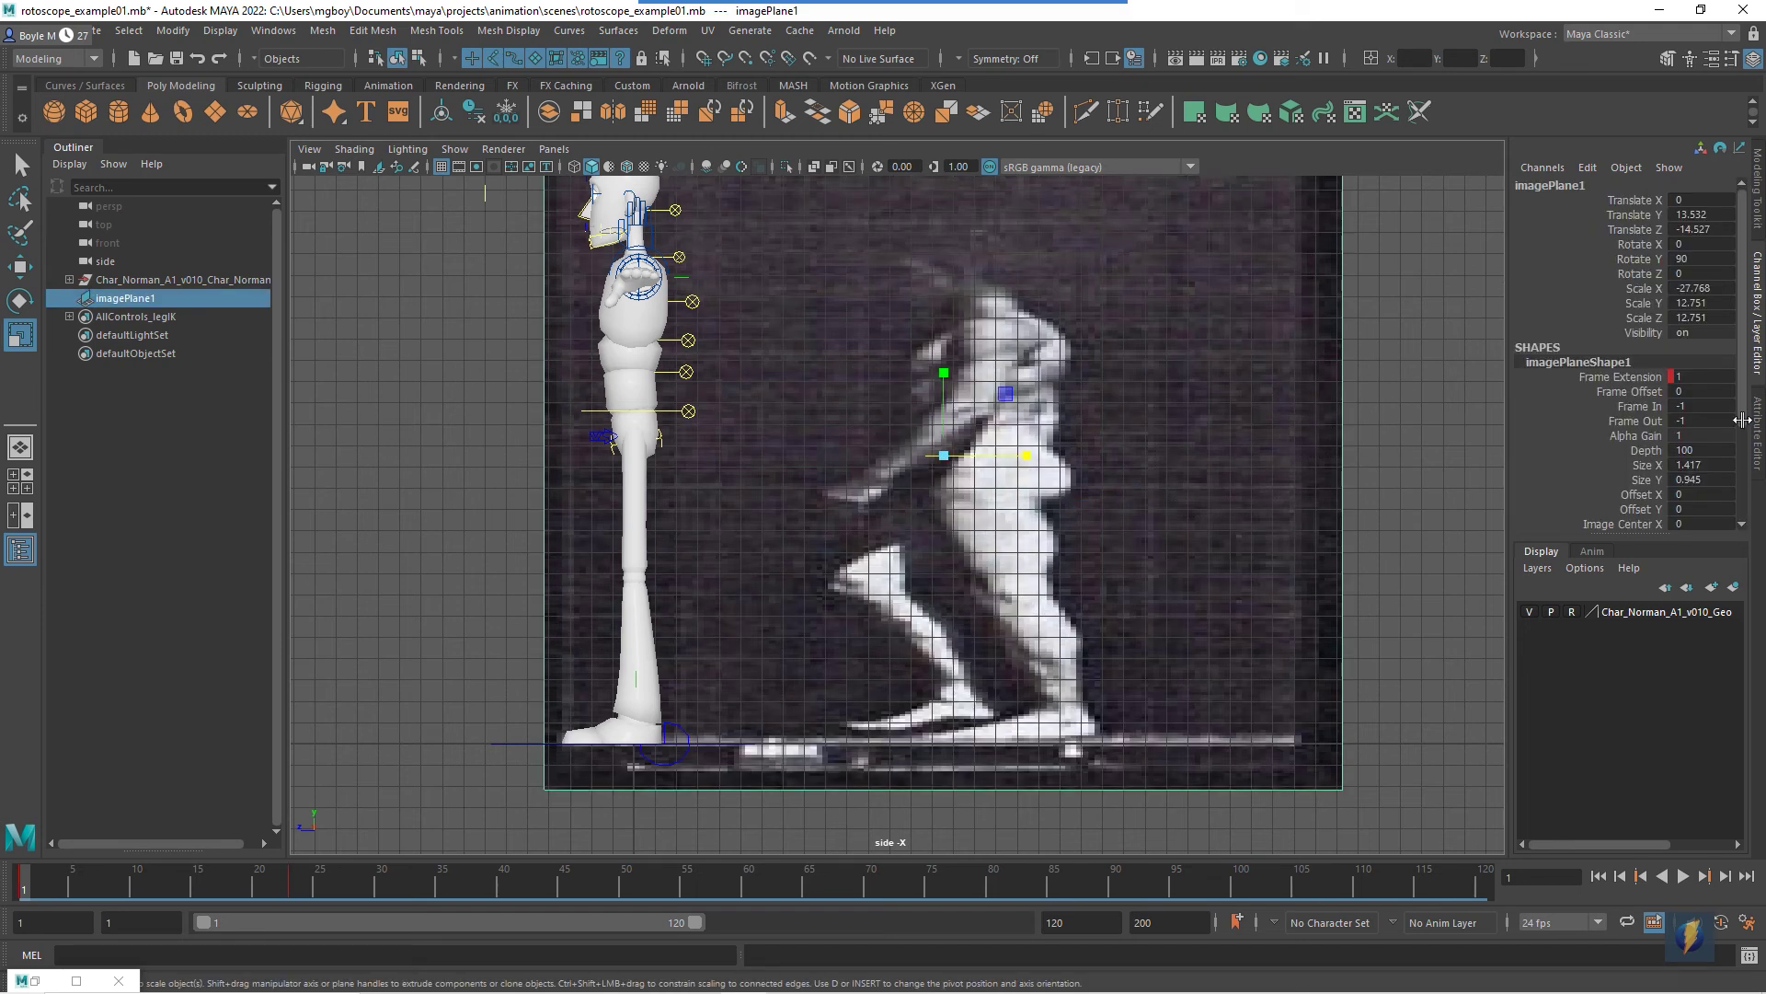
{"action": "left_click", "coordinate": [1693, 288]}
{"action": "double_click", "coordinate": [1701, 302]}
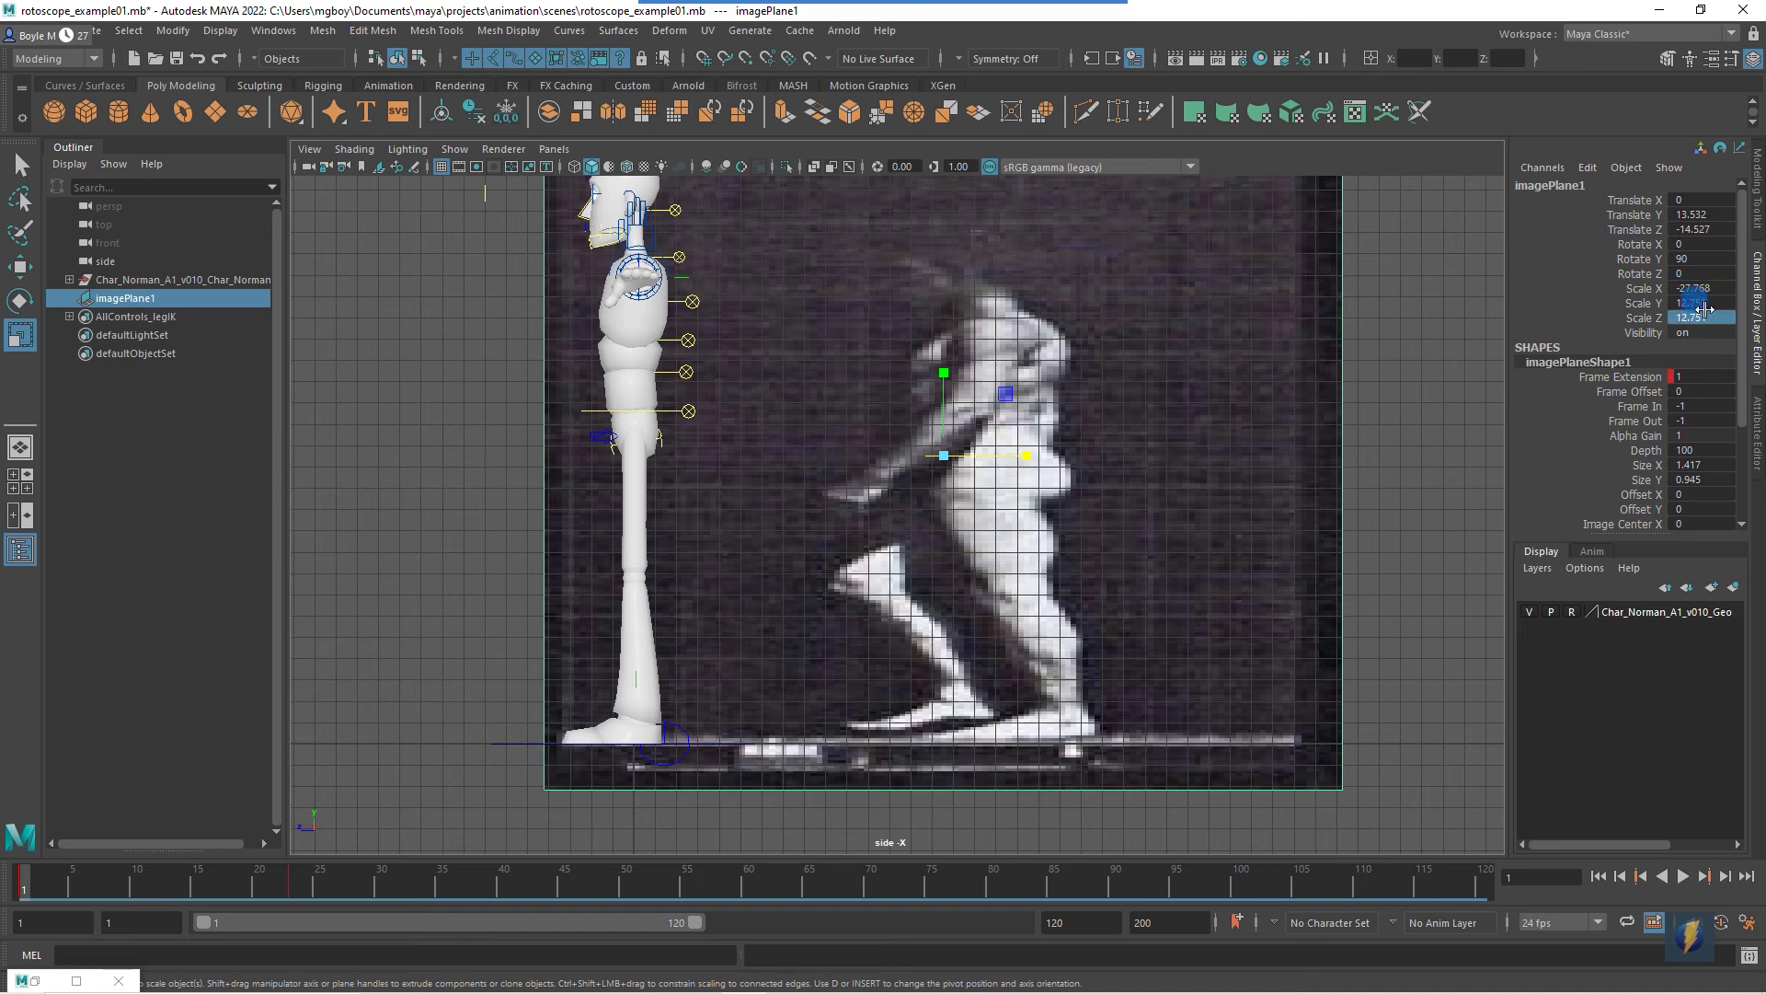
{"action": "left_click_drag", "start_coordinate": [1705, 309], "coordinate": [1703, 291]}
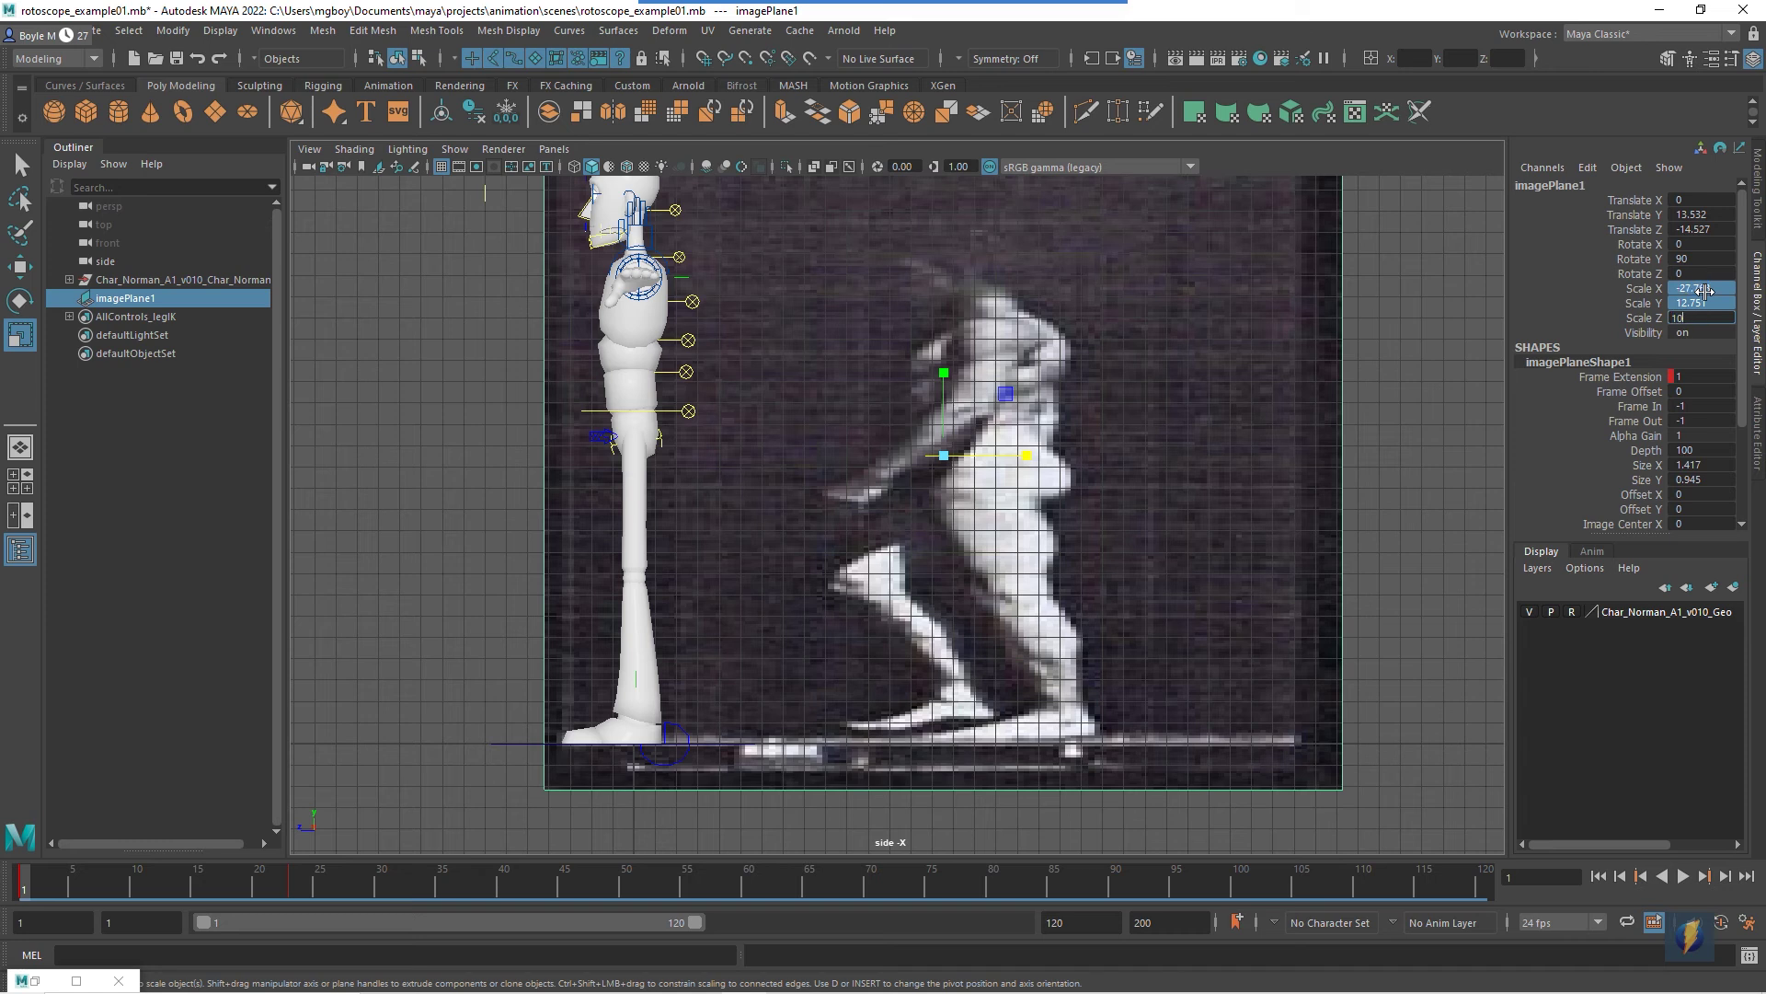
{"action": "type", "text": "10"}
{"action": "key", "text": "Return"}
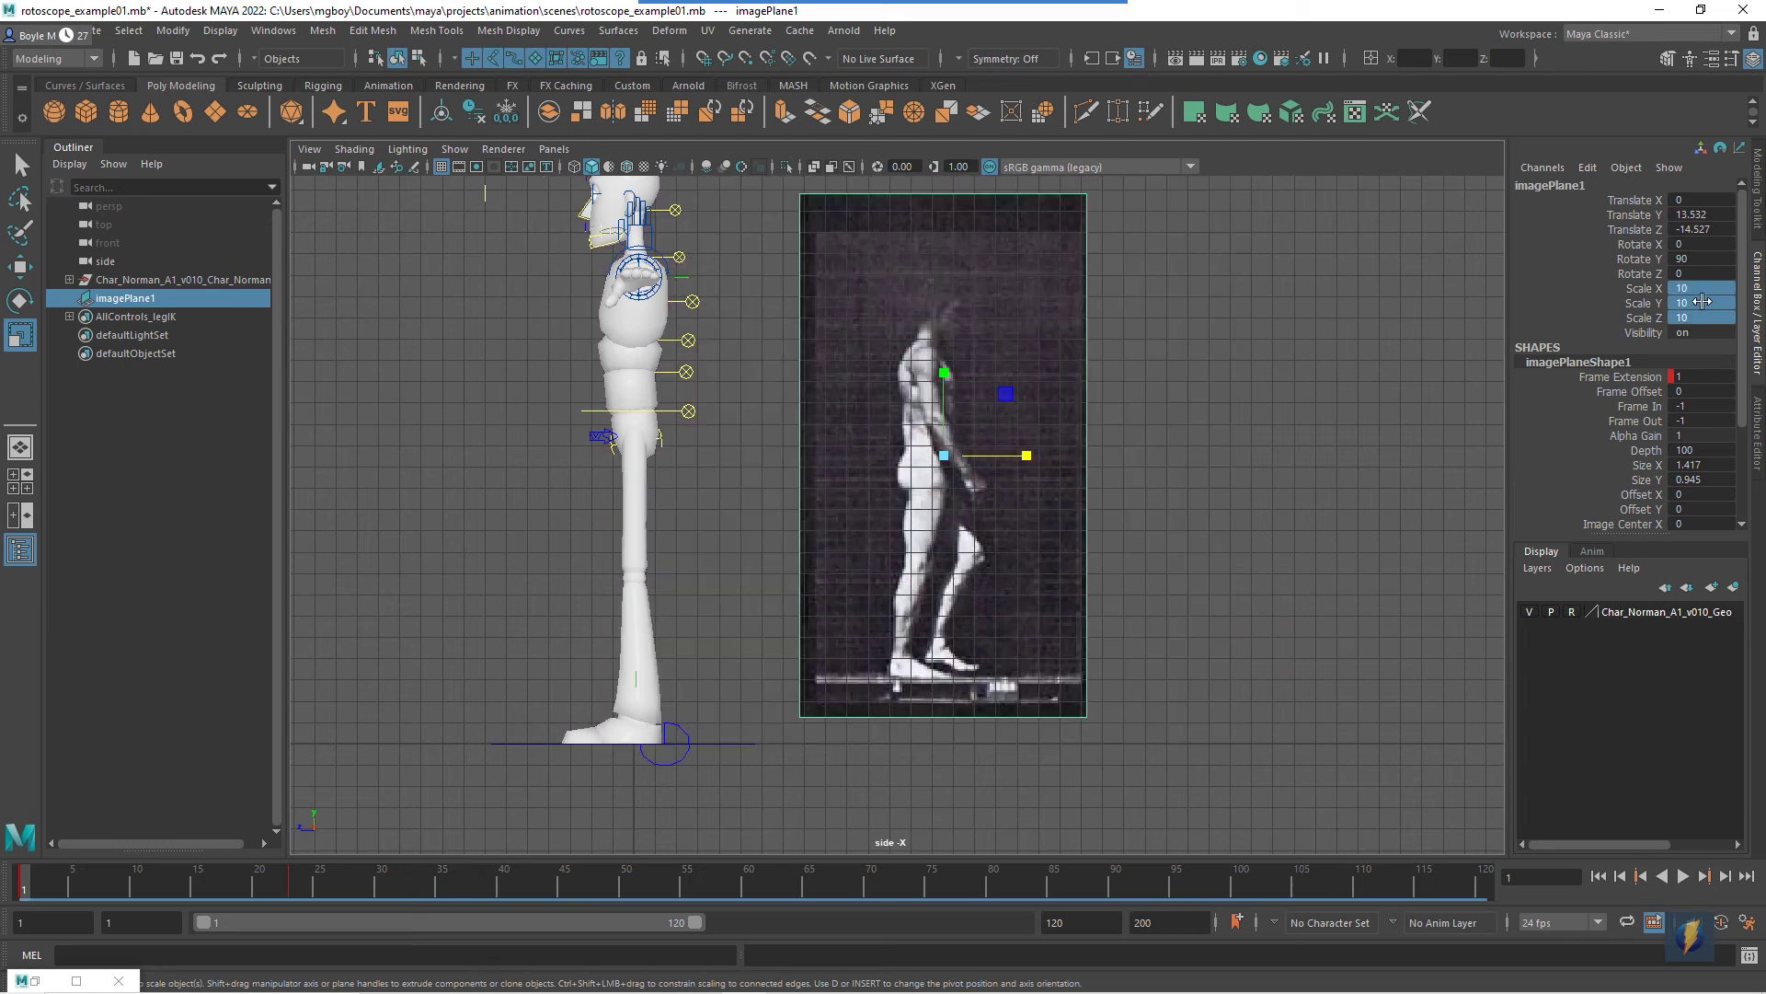
Flip the image with Scale X -10, then scale it uniformly to about 12.8.
{"action": "left_click", "coordinate": [1676, 289]}
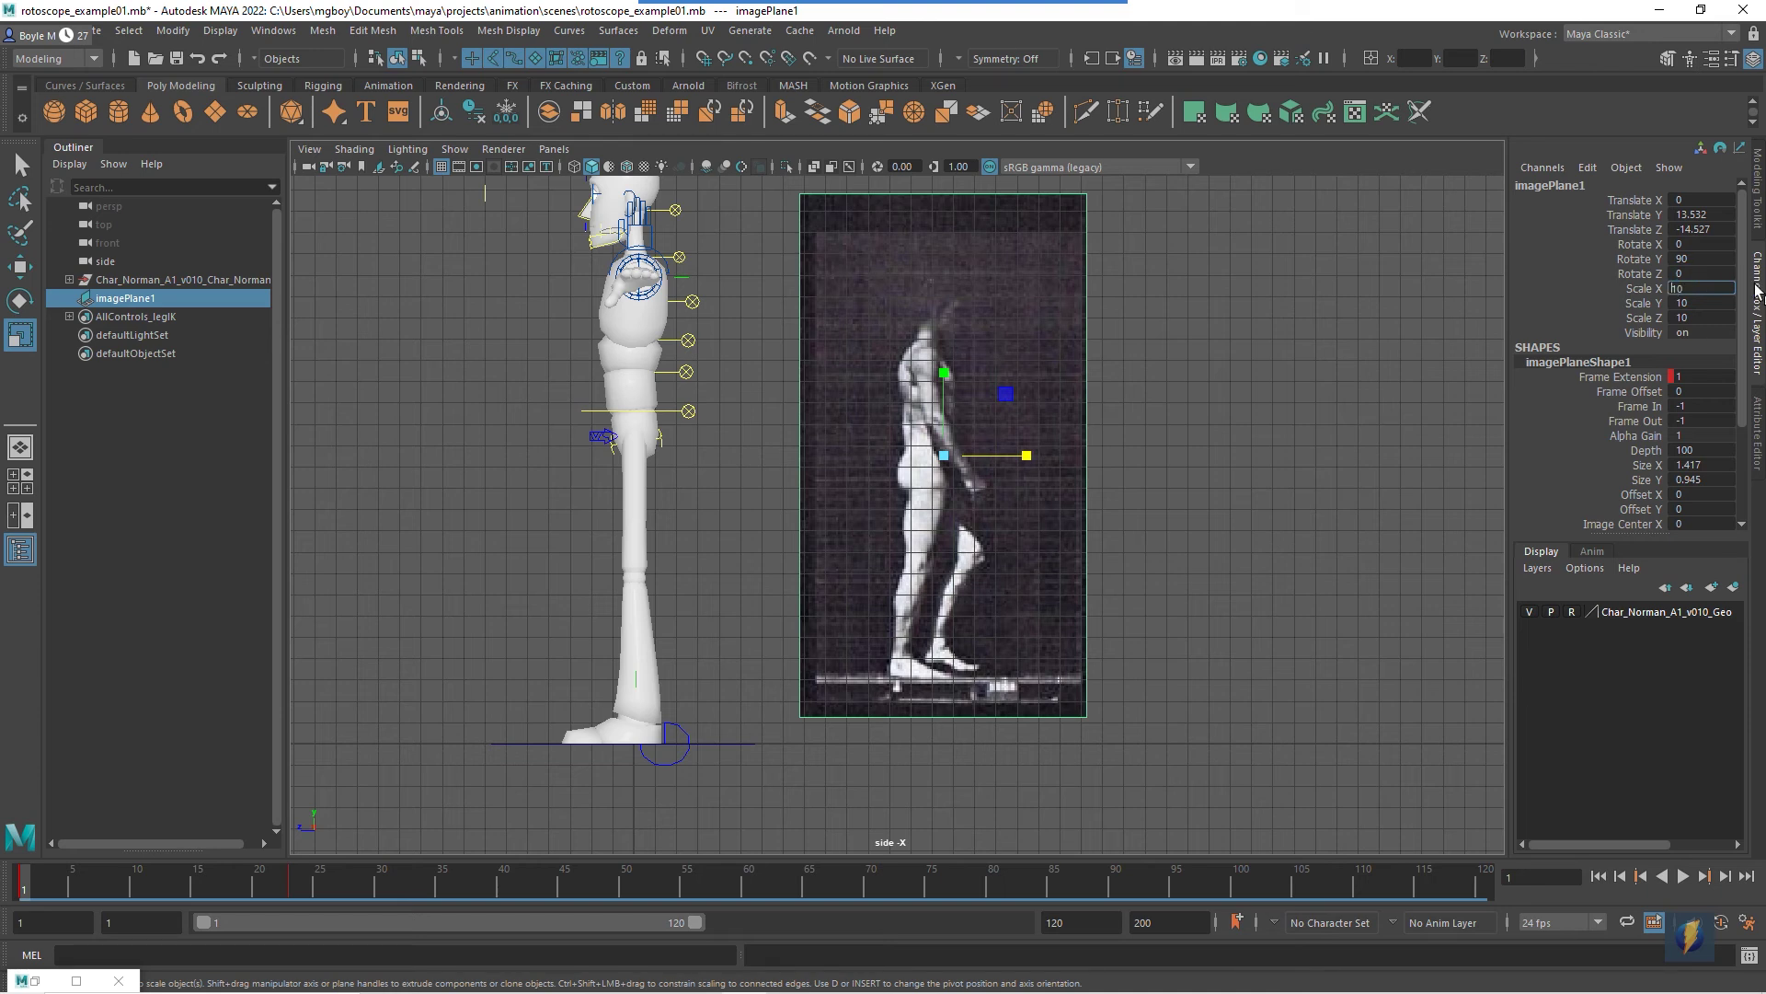
{"action": "type", "text": "-"}
{"action": "key", "text": "Return"}
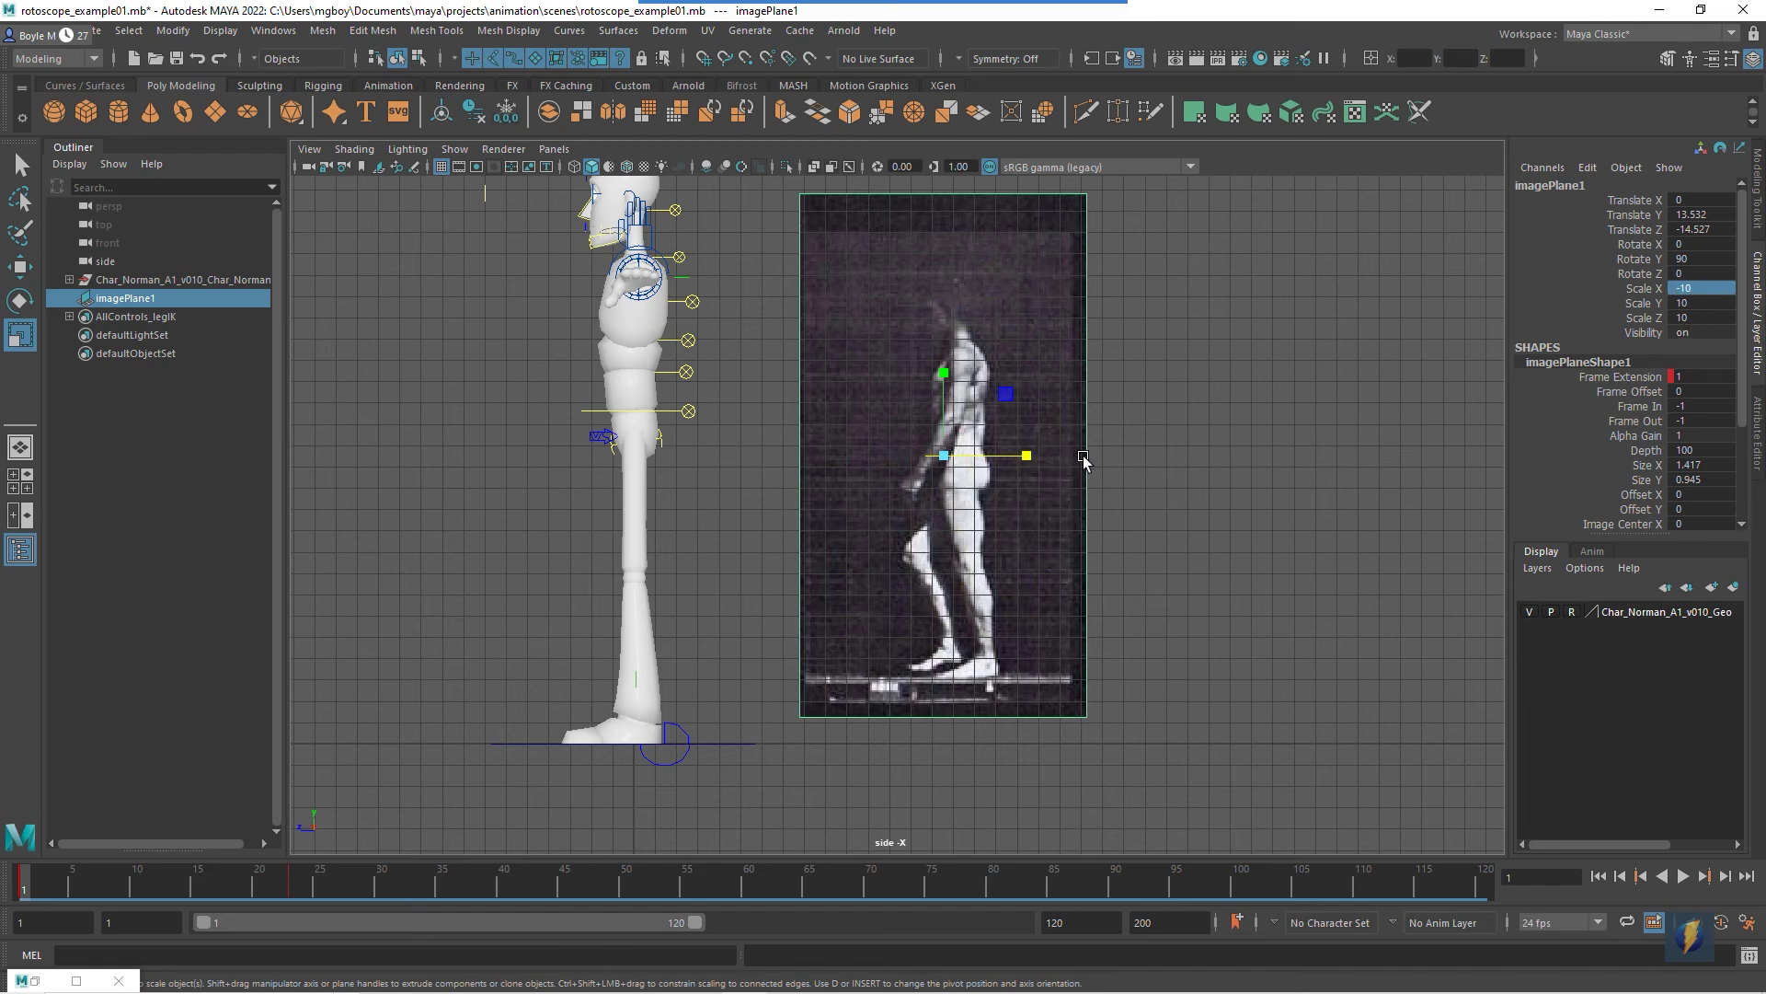
{"action": "left_click_drag", "start_coordinate": [946, 460], "coordinate": [1030, 446]}
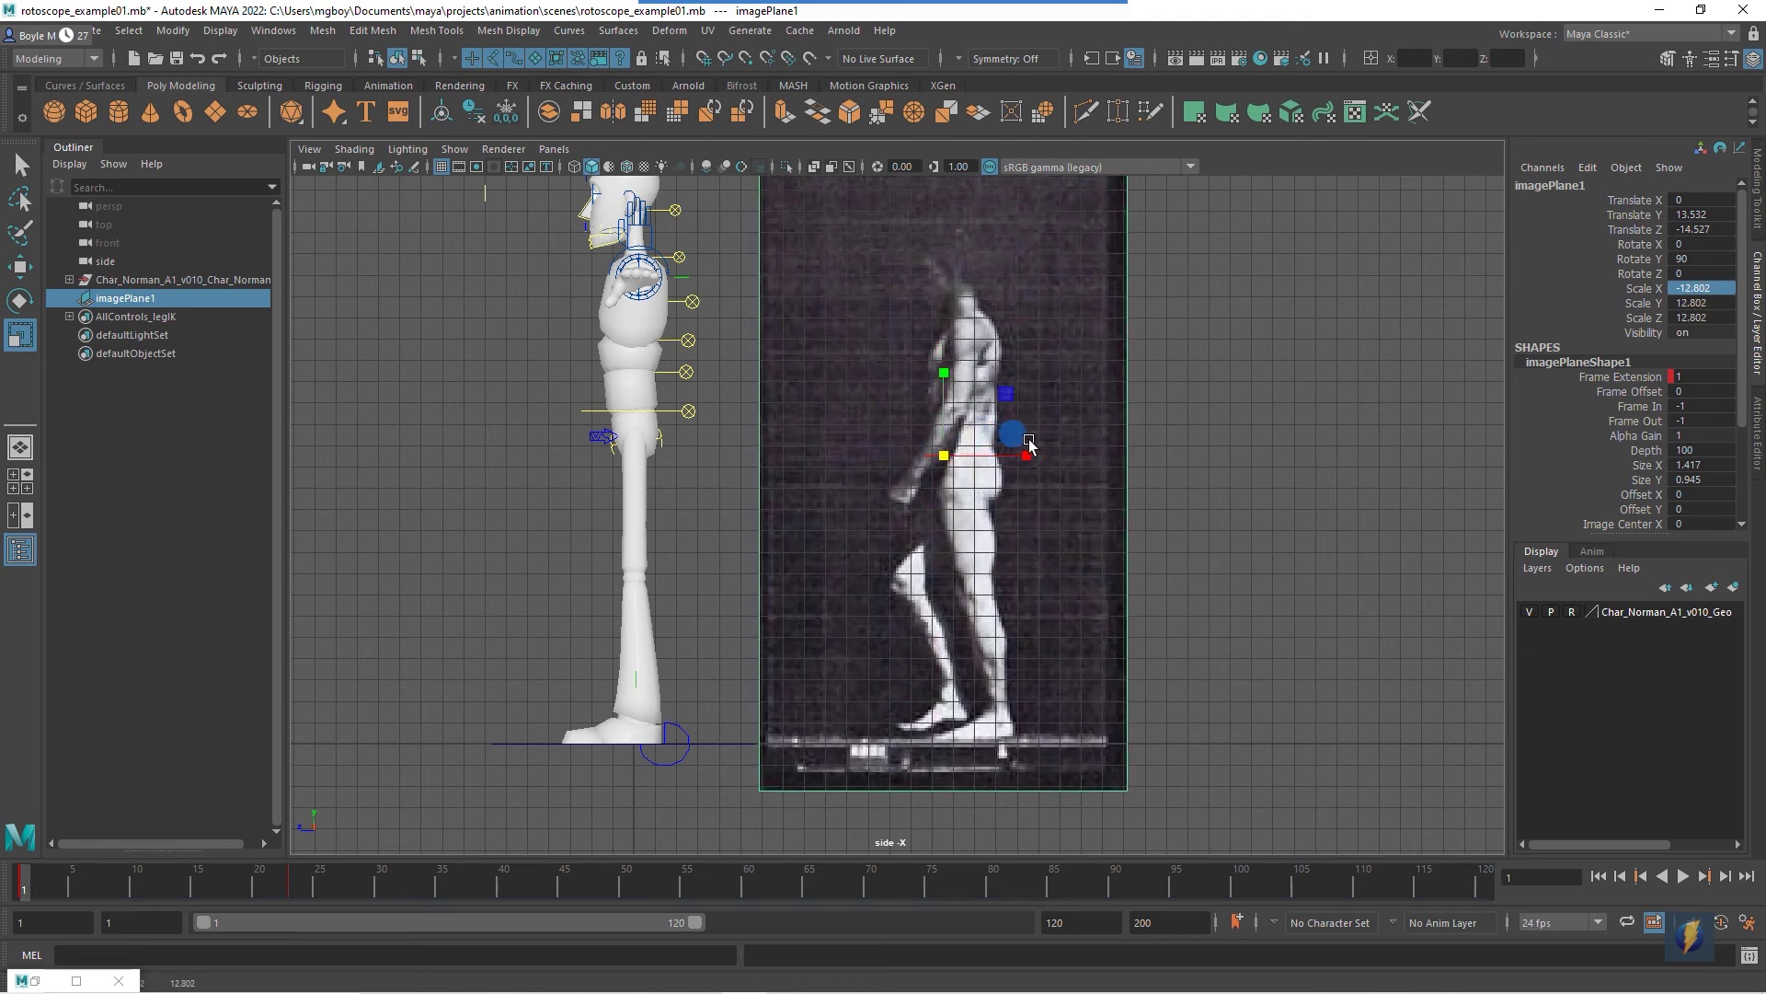
{"action": "scroll", "coordinate": [1202, 446], "scroll_direction": "down", "scroll_amount": 3}
{"action": "left_click", "coordinate": [1684, 876]}
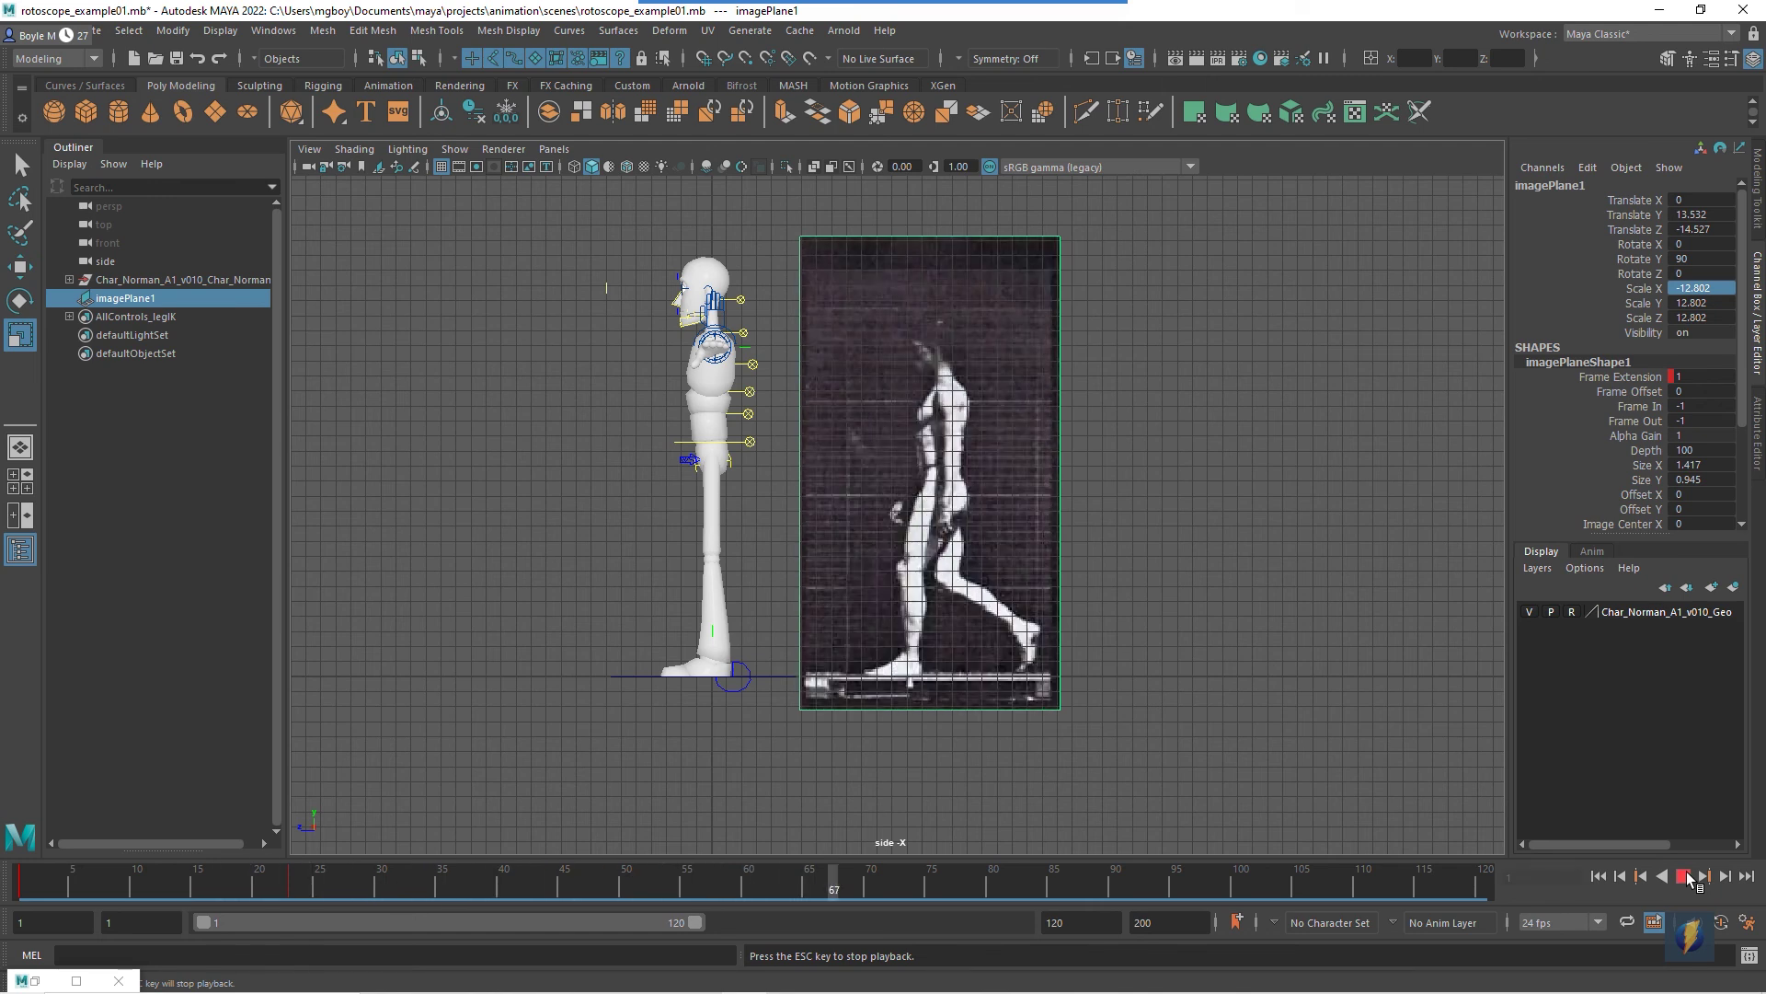
Stop playback, scrub back to about frame 65, and play the walk cycle again.
{"action": "left_click", "coordinate": [1686, 877]}
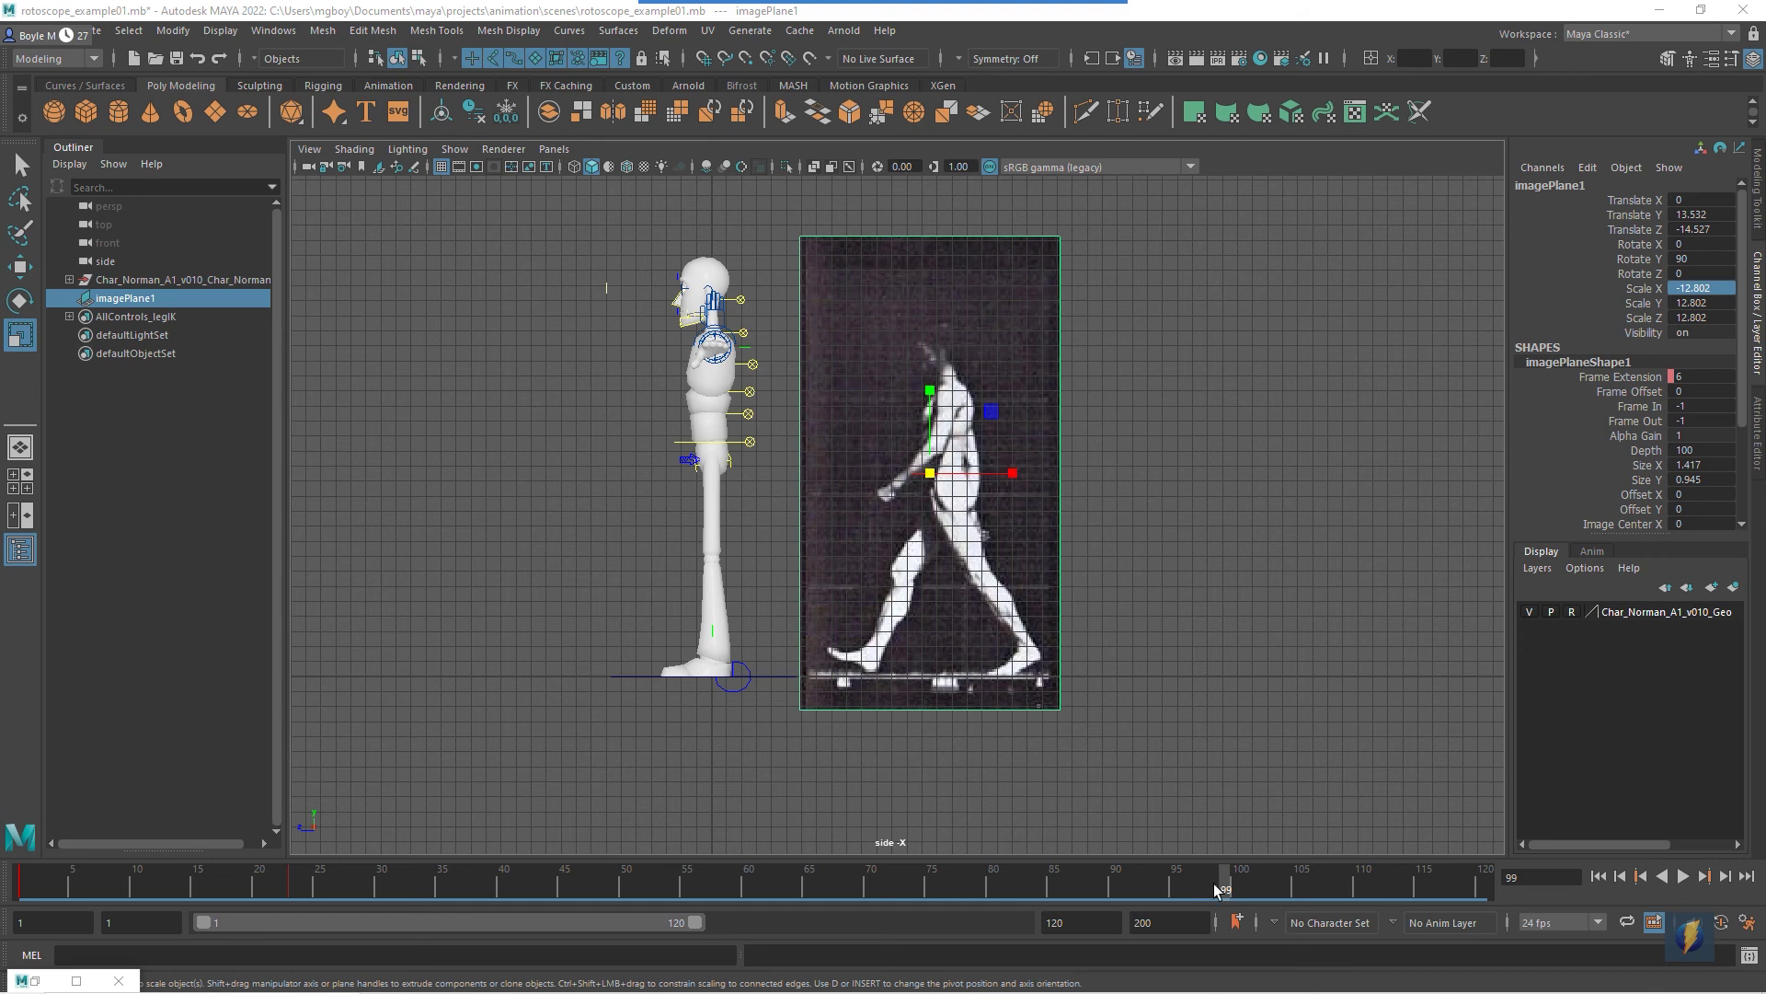
{"action": "left_click_drag", "start_coordinate": [1224, 888], "coordinate": [22, 888]}
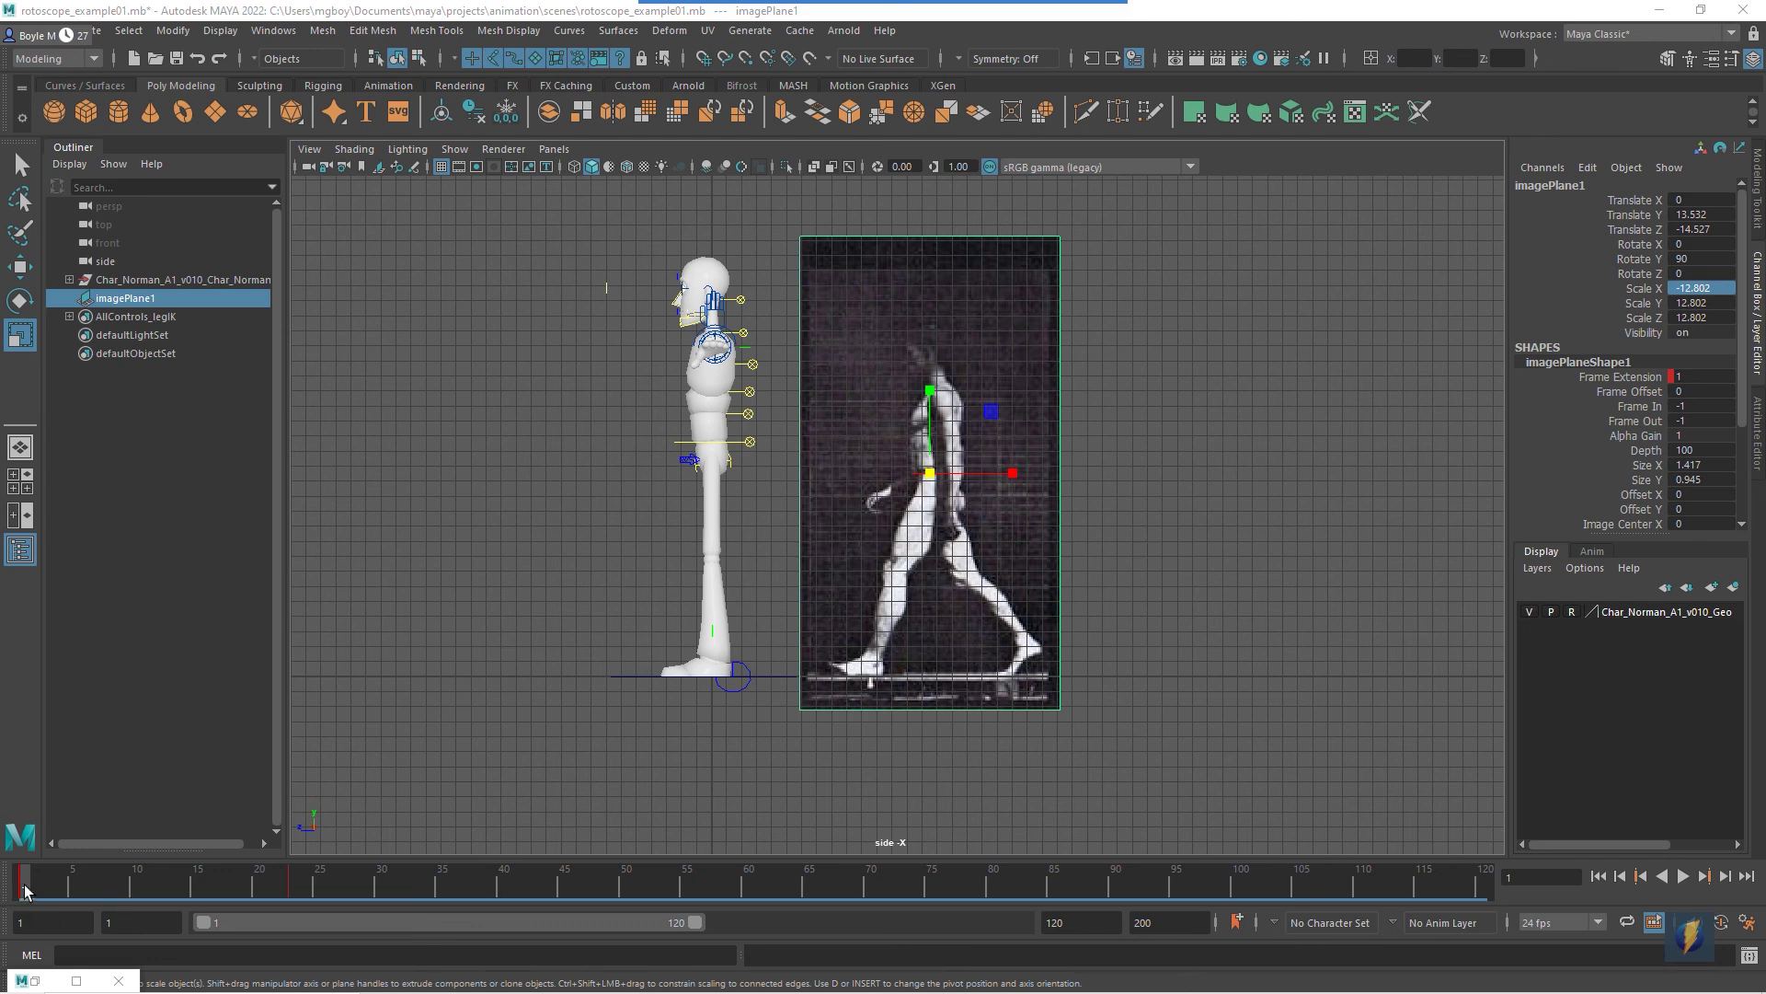
{"action": "key", "text": "alt+v"}
{"action": "key", "text": "alt+v"}
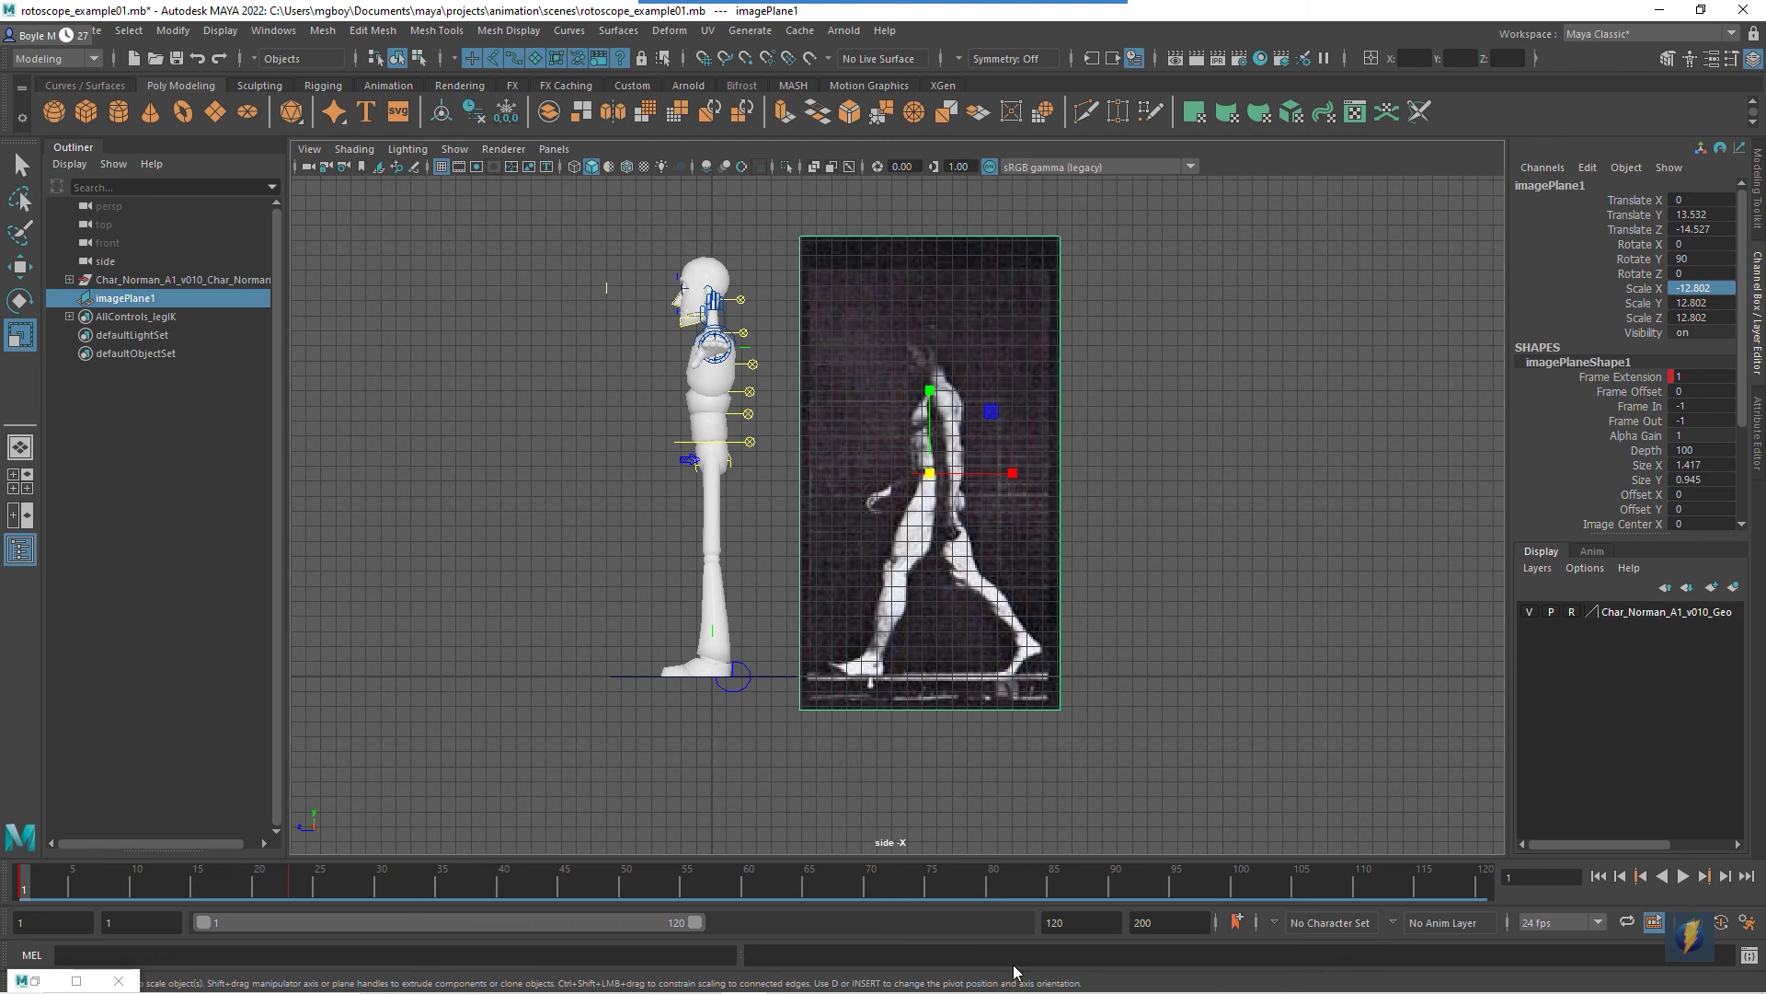
{"action": "key", "text": "alt+Tab"}
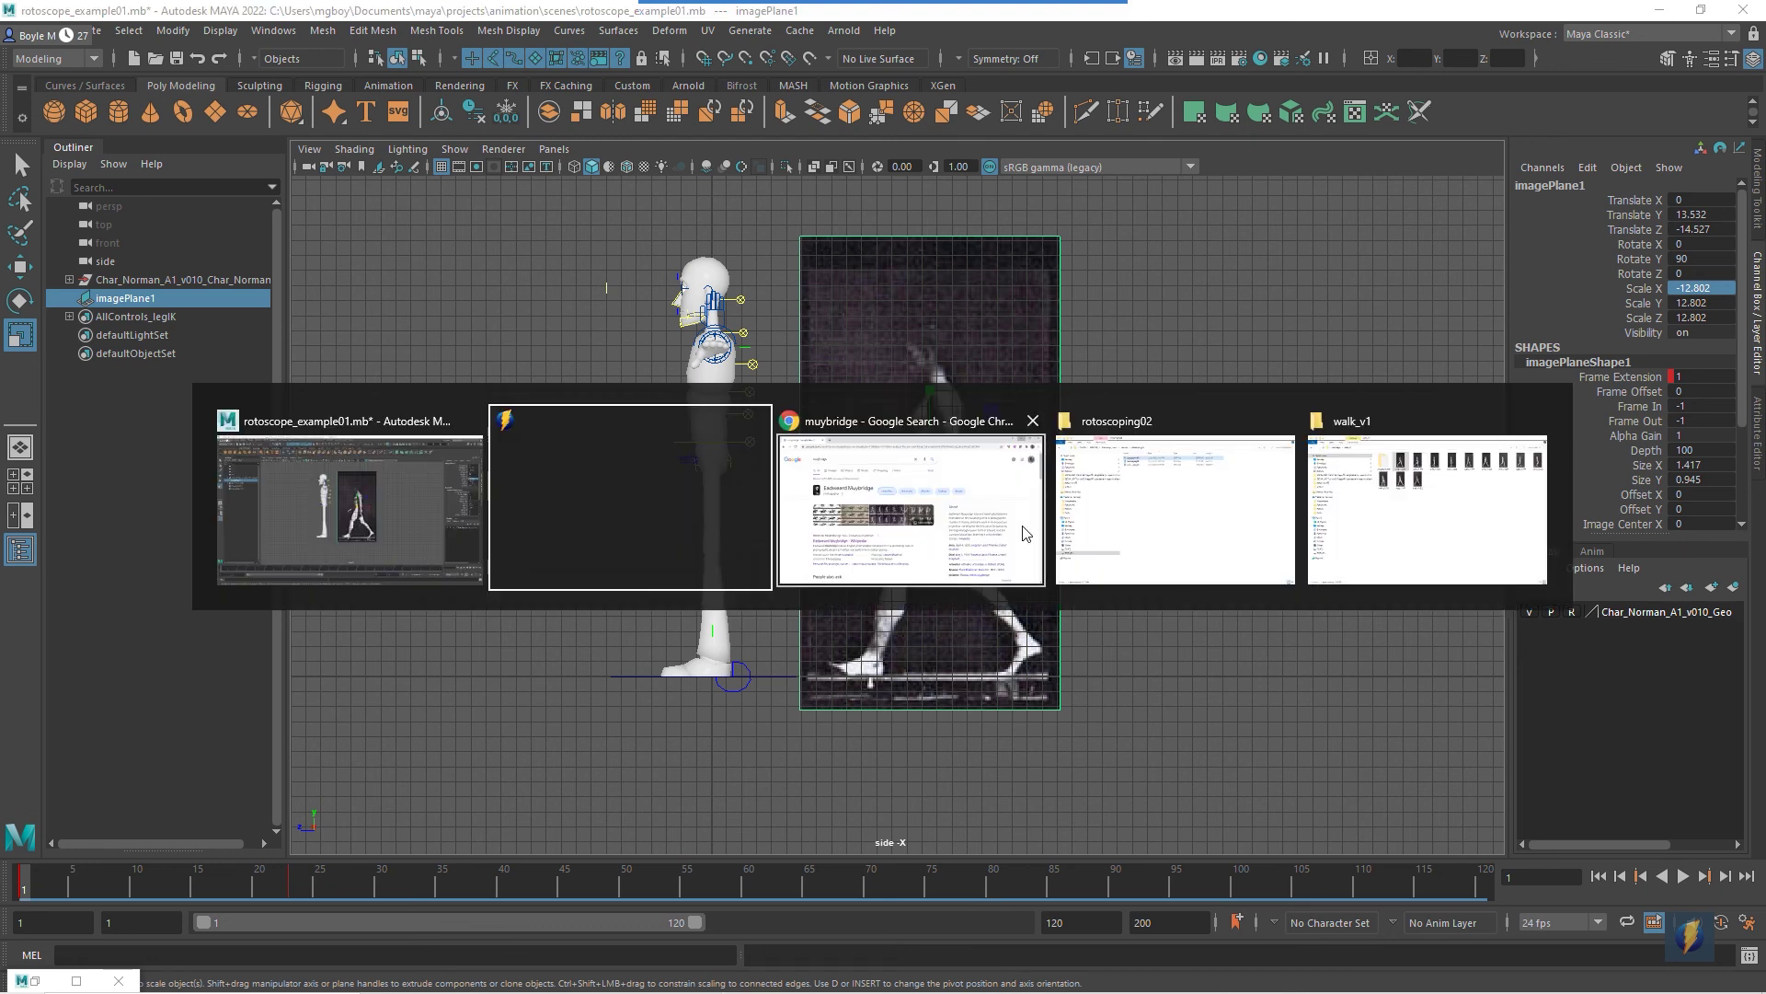
Bring the muybridge search window to the front, maximized, showing image results.
{"action": "left_click", "coordinate": [916, 486]}
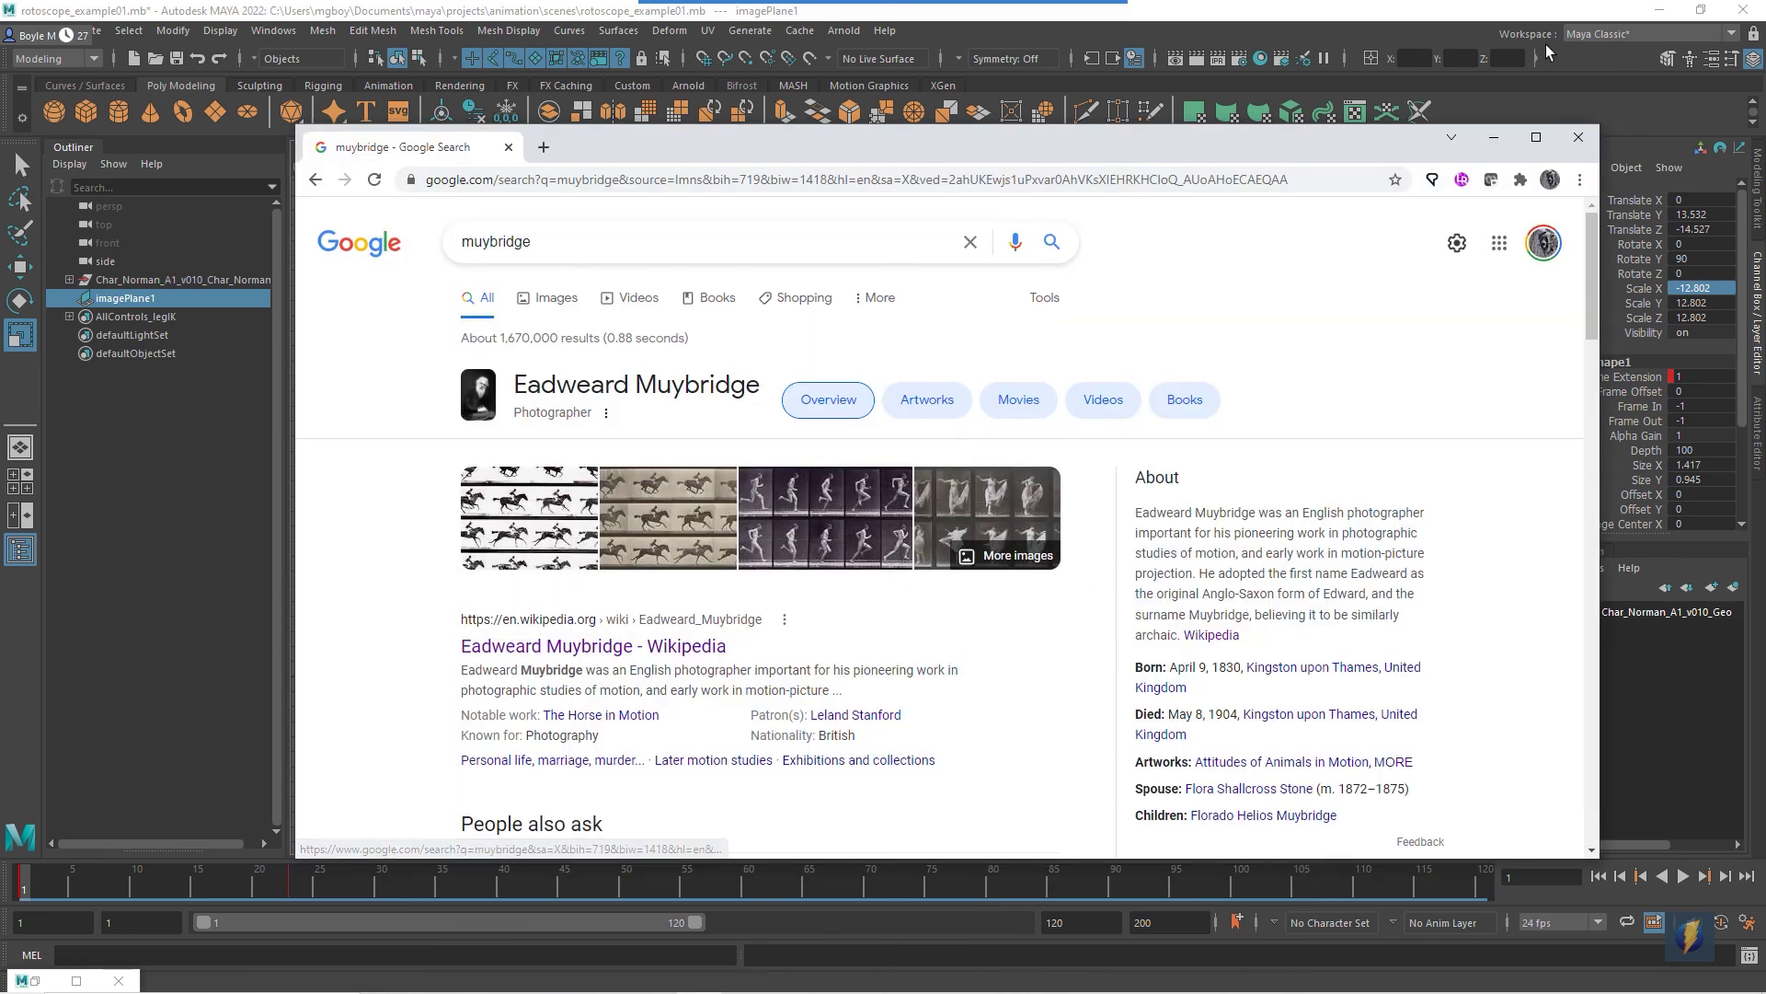
{"action": "left_click", "coordinate": [1535, 137]}
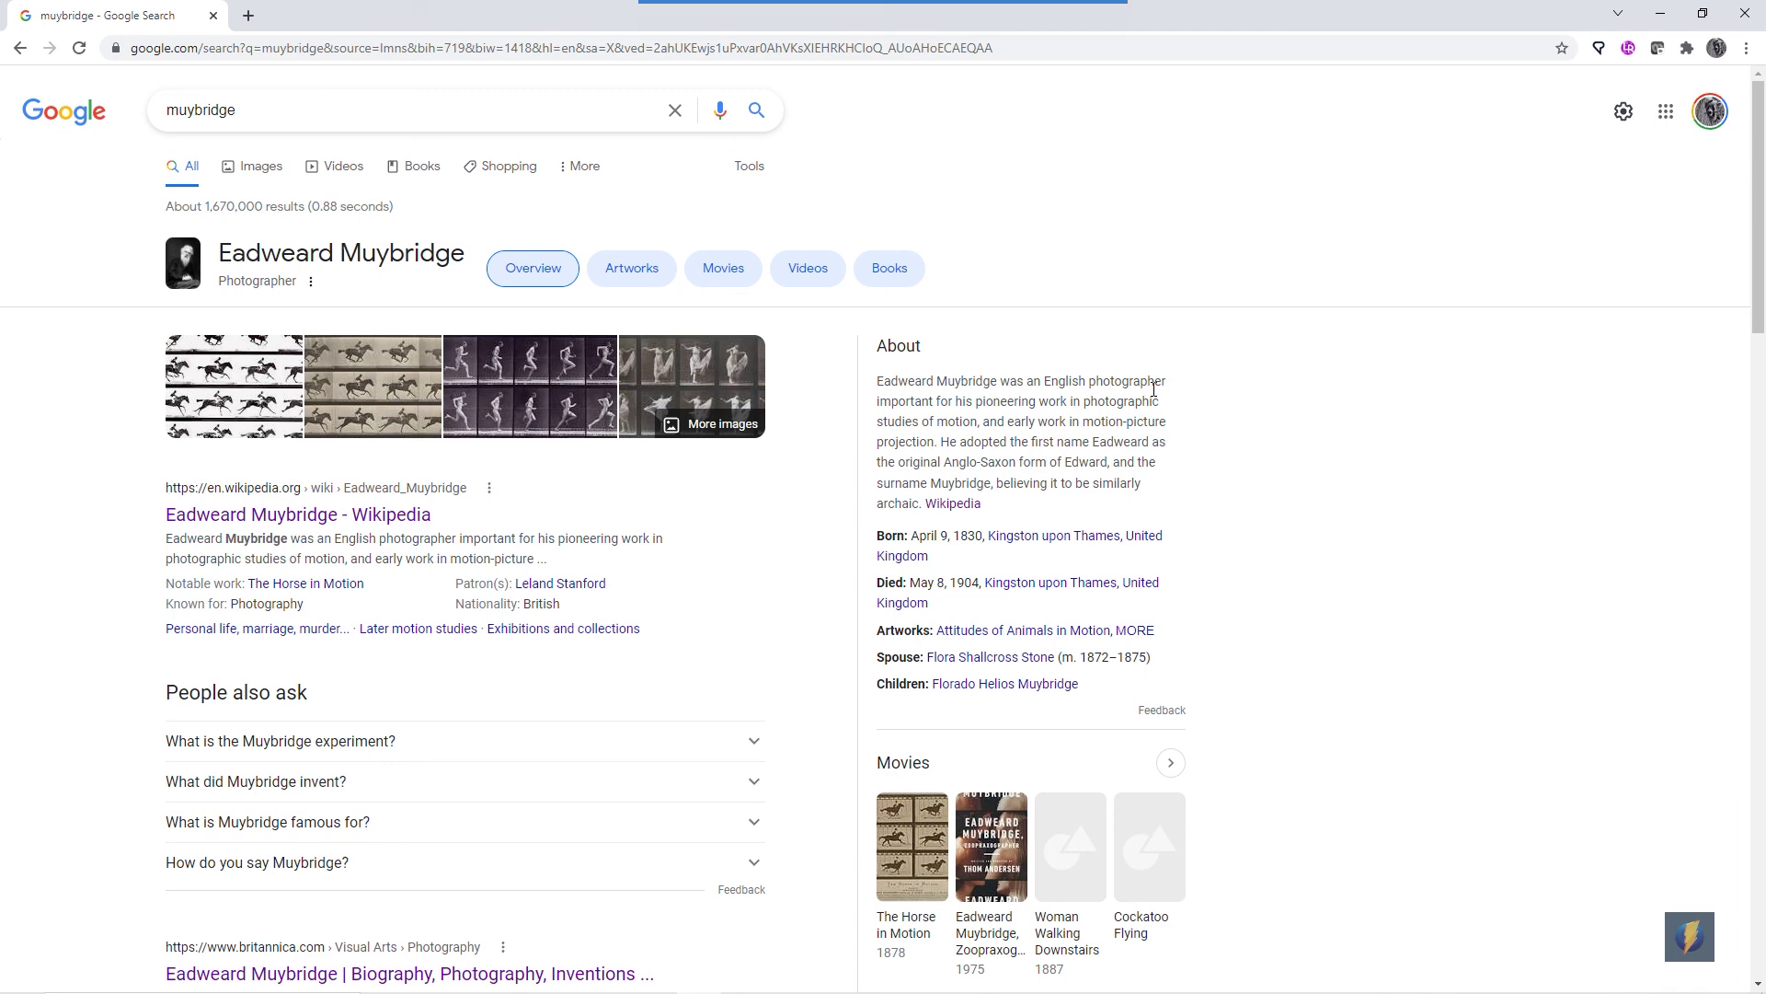
{"action": "left_click", "coordinate": [252, 166]}
Scroll down through the Muybridge motion-study image results and back up.
{"action": "scroll", "coordinate": [1122, 563], "scroll_direction": "down", "scroll_amount": 8}
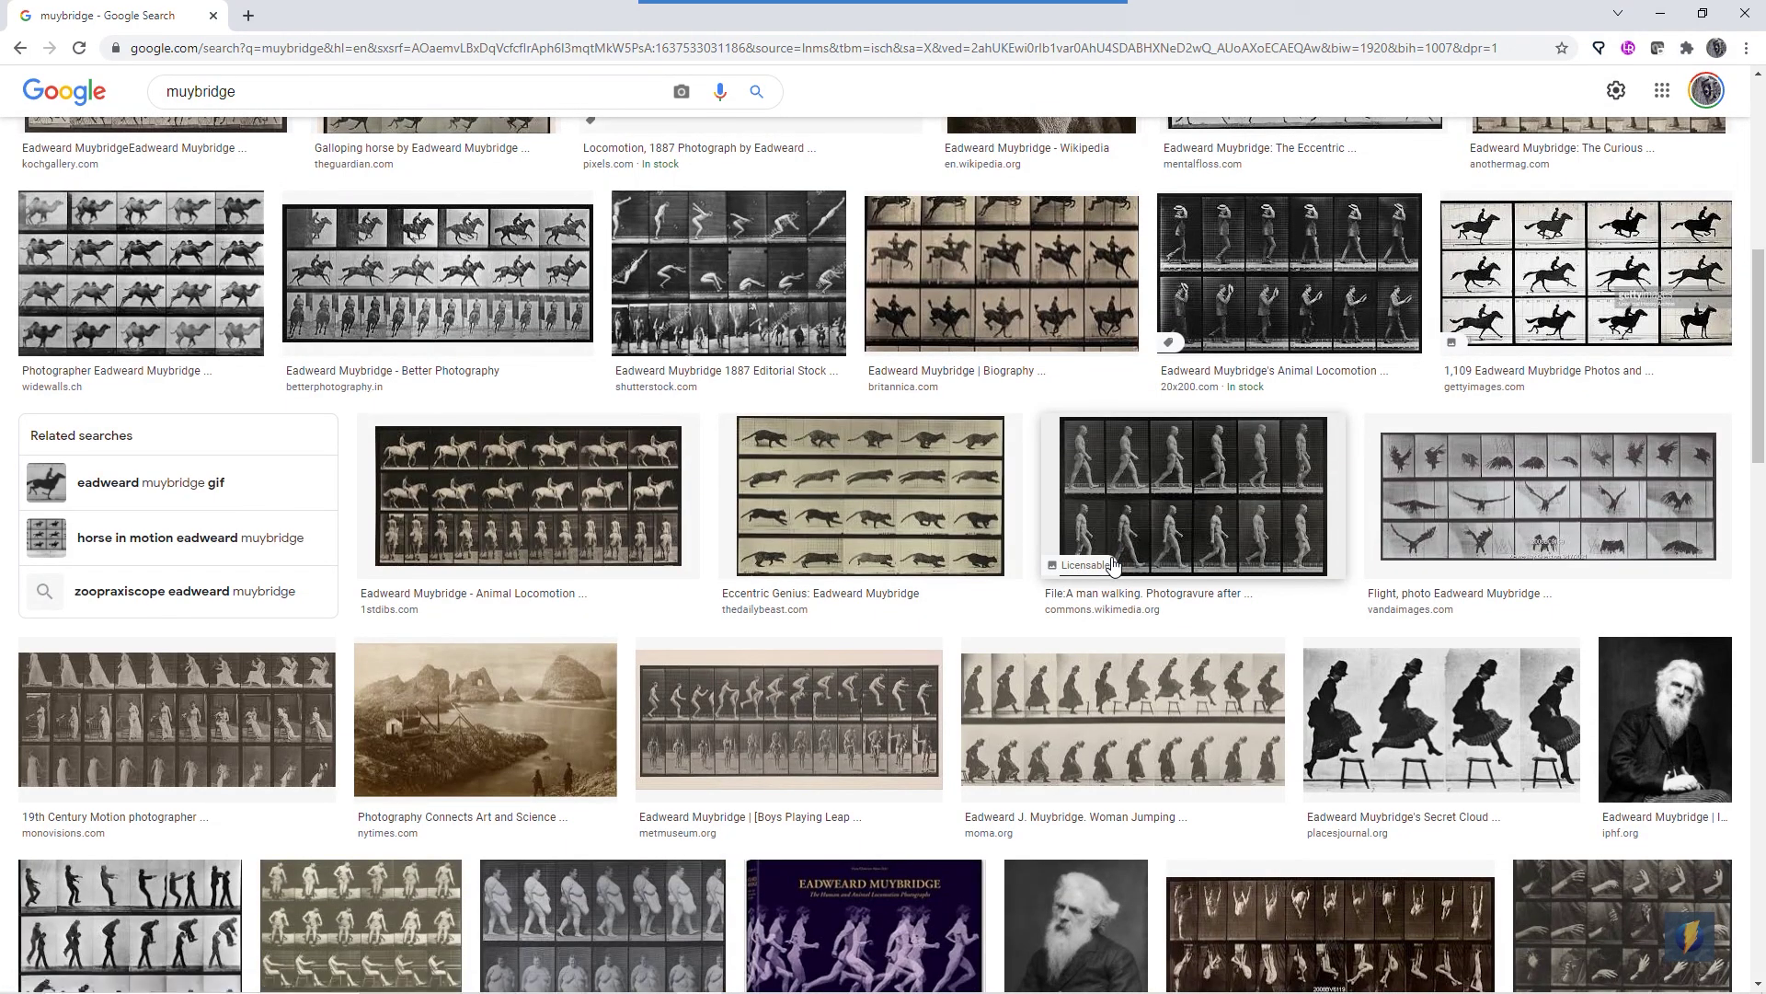
{"action": "scroll", "coordinate": [1113, 566], "scroll_direction": "down", "scroll_amount": 3}
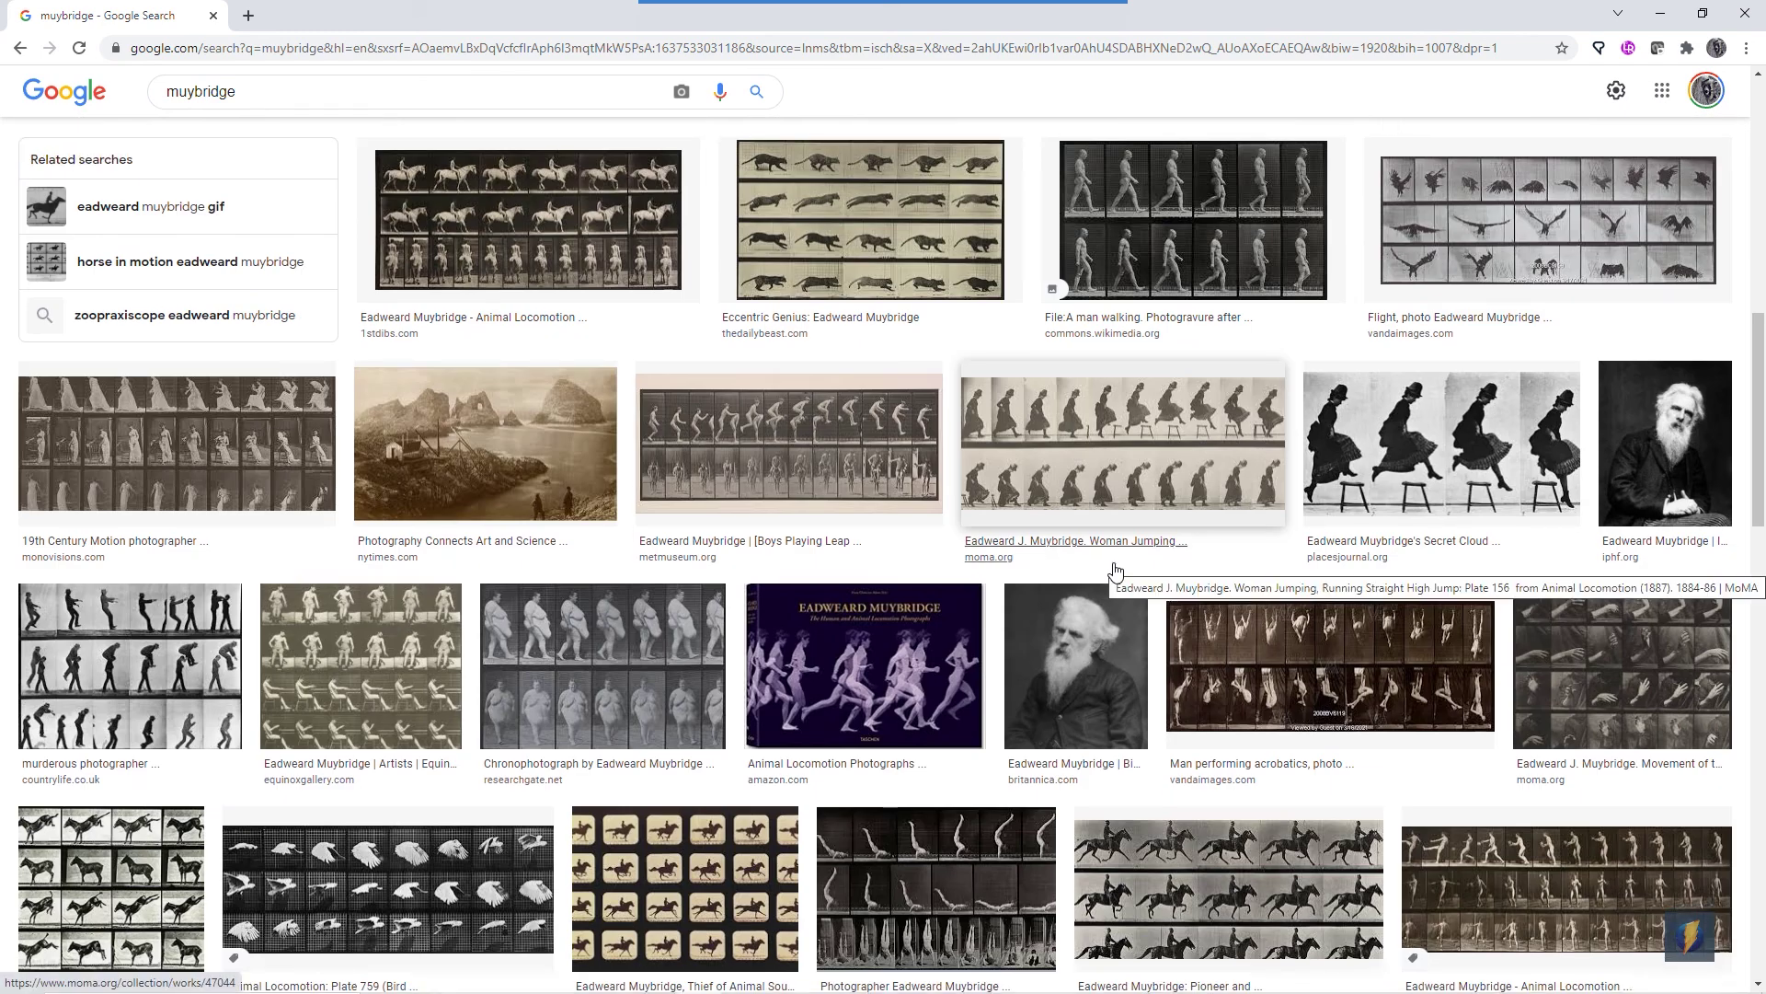
{"action": "scroll", "coordinate": [1116, 572], "scroll_direction": "down", "scroll_amount": 10}
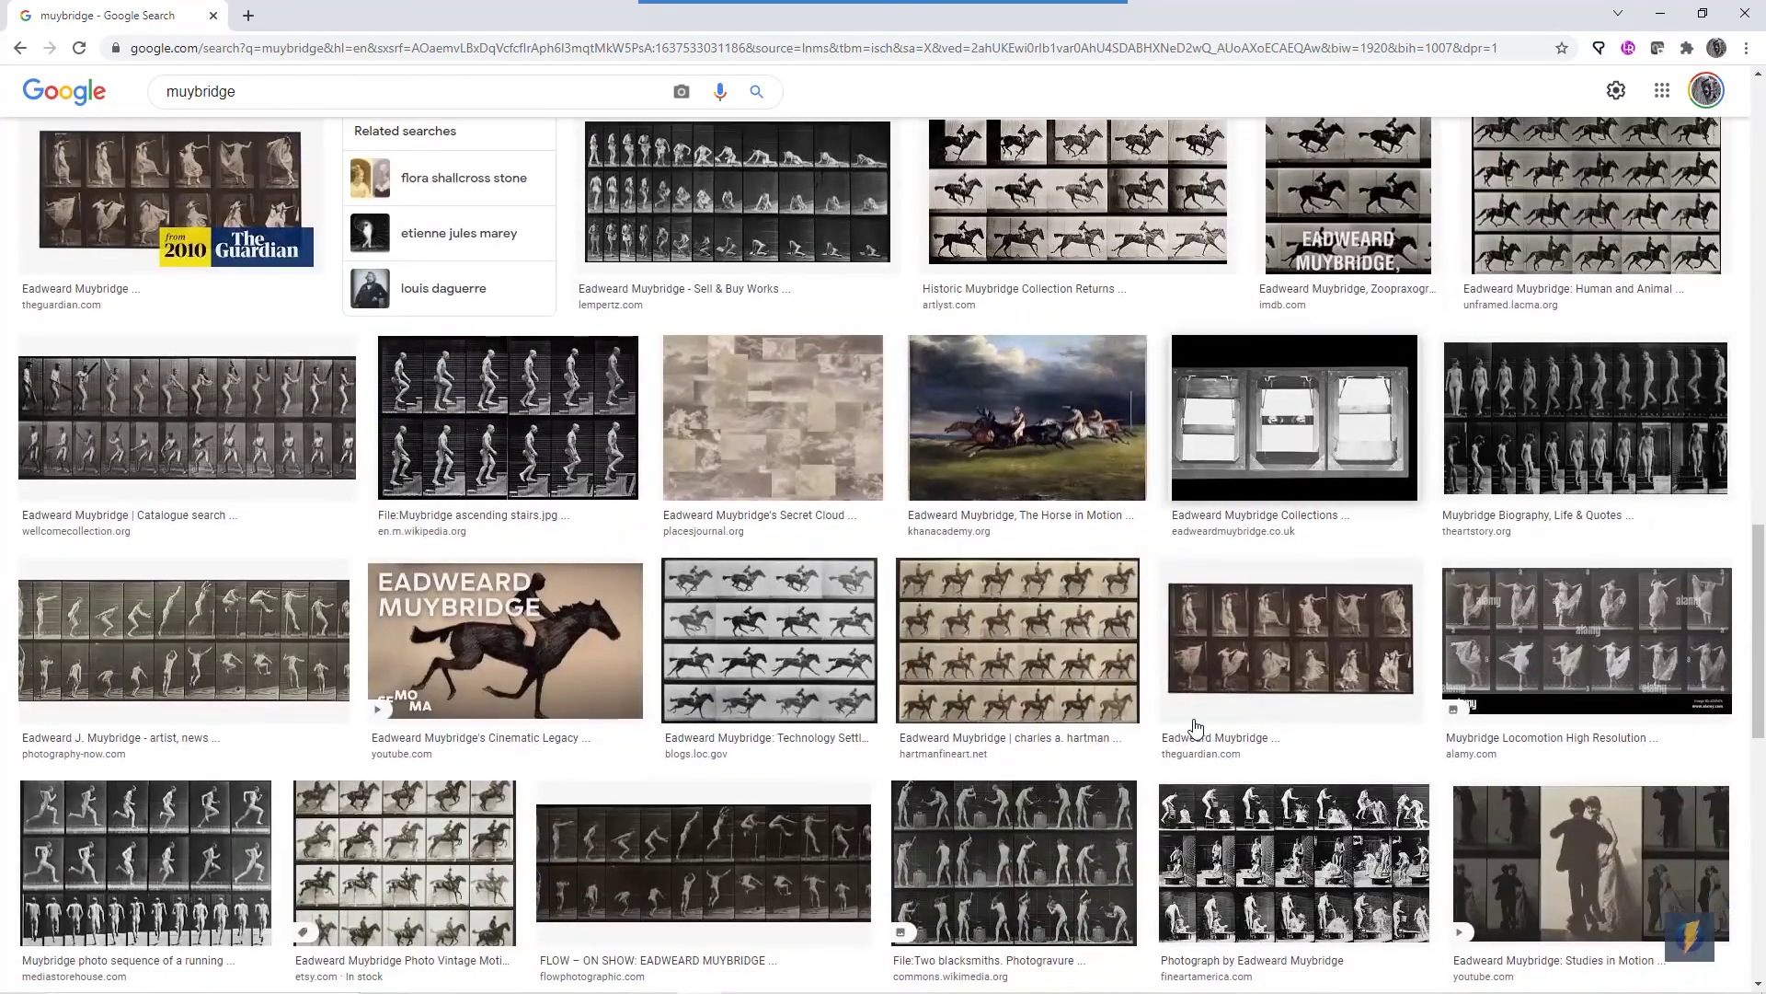
{"action": "scroll", "coordinate": [1195, 729], "scroll_direction": "up", "scroll_amount": 13}
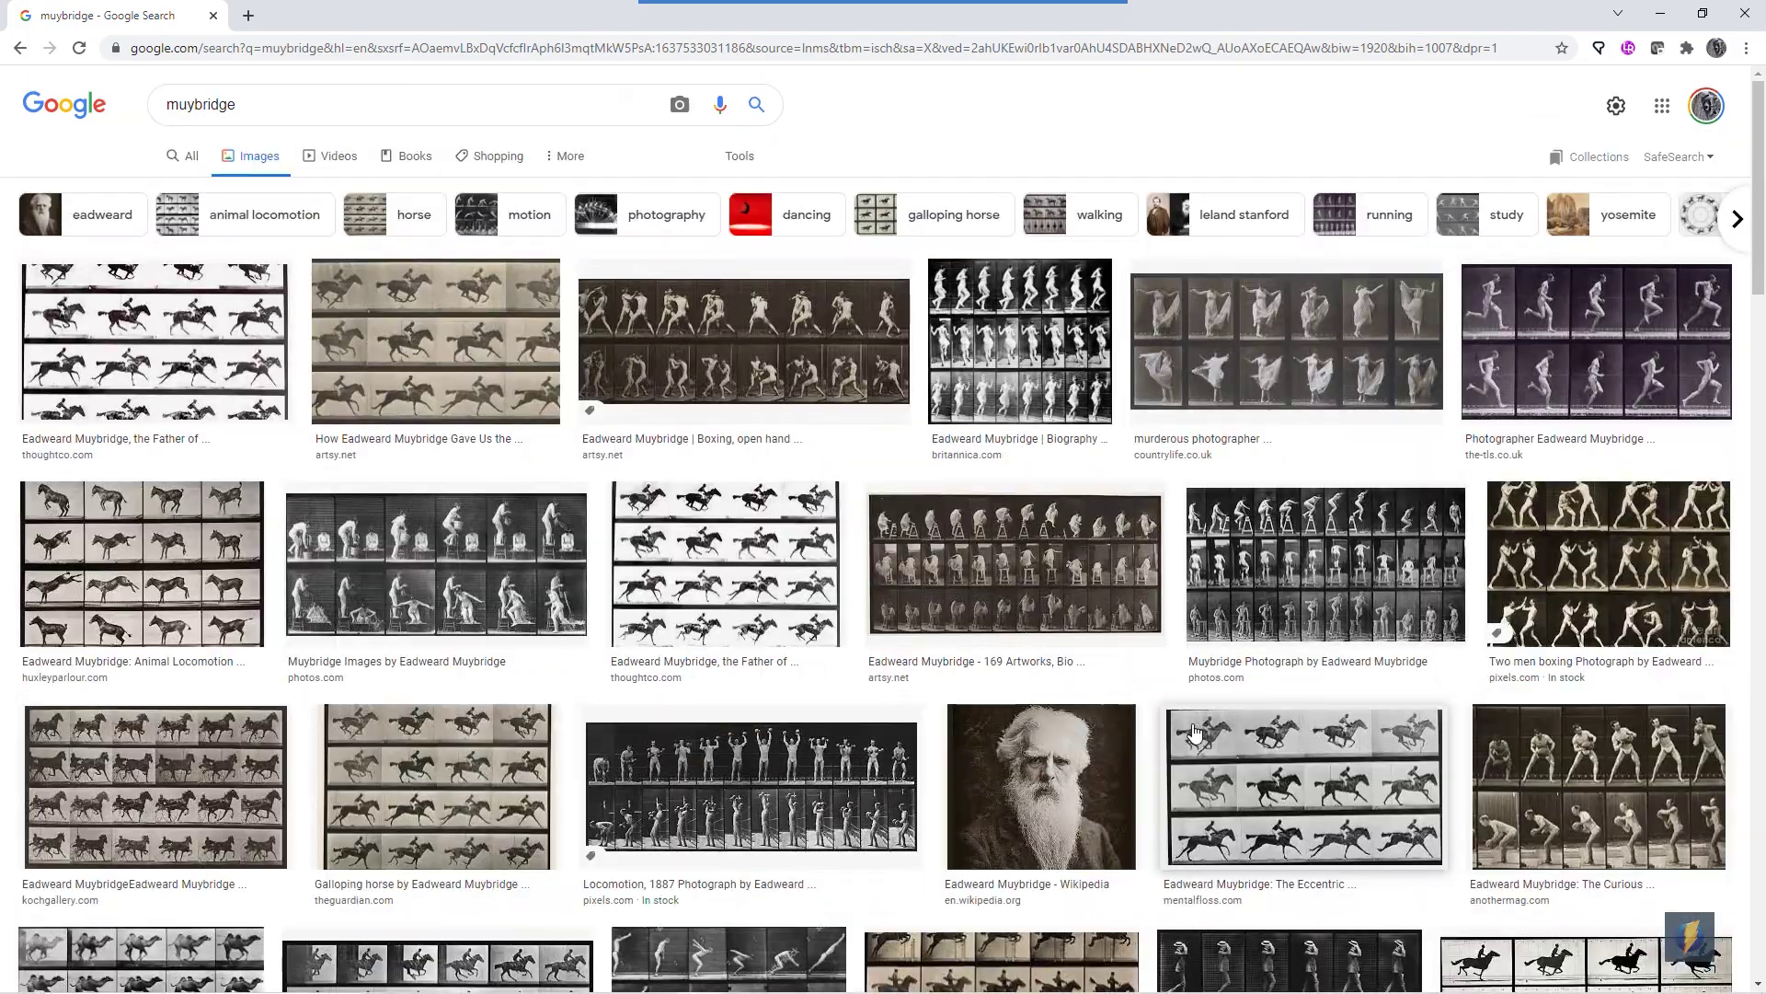